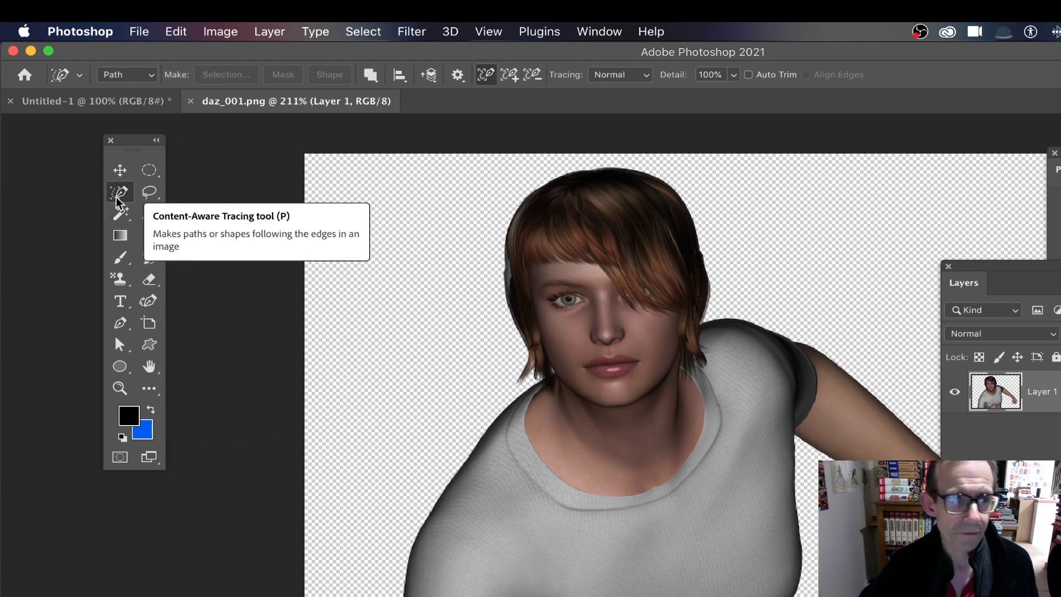
Check in the Technology Previews preferences that the Content-Aware Tracing Tool is enabled.
click(101, 32)
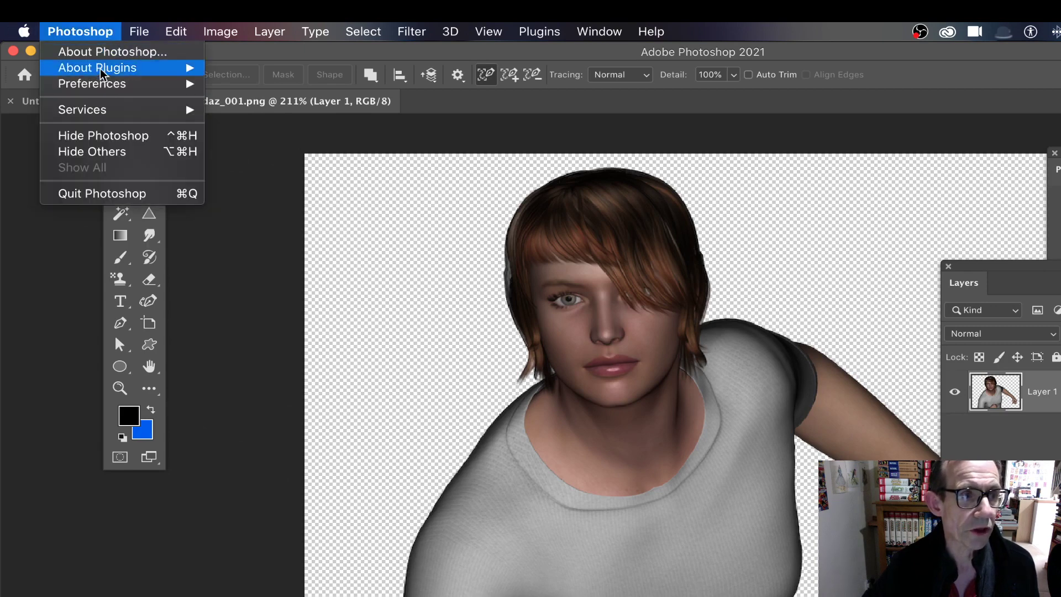
mouse_move(105, 89)
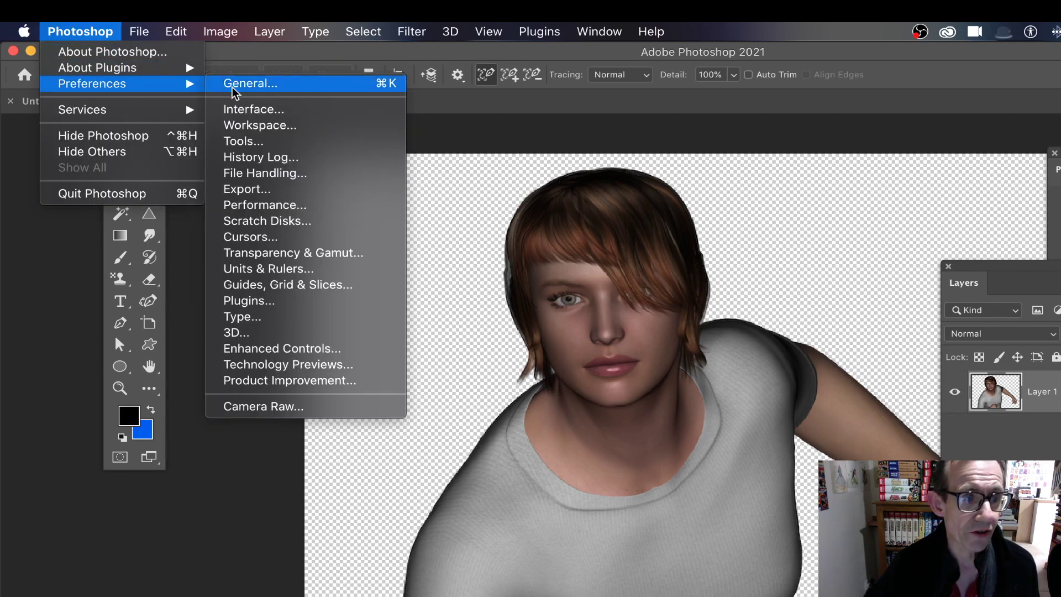
click(306, 366)
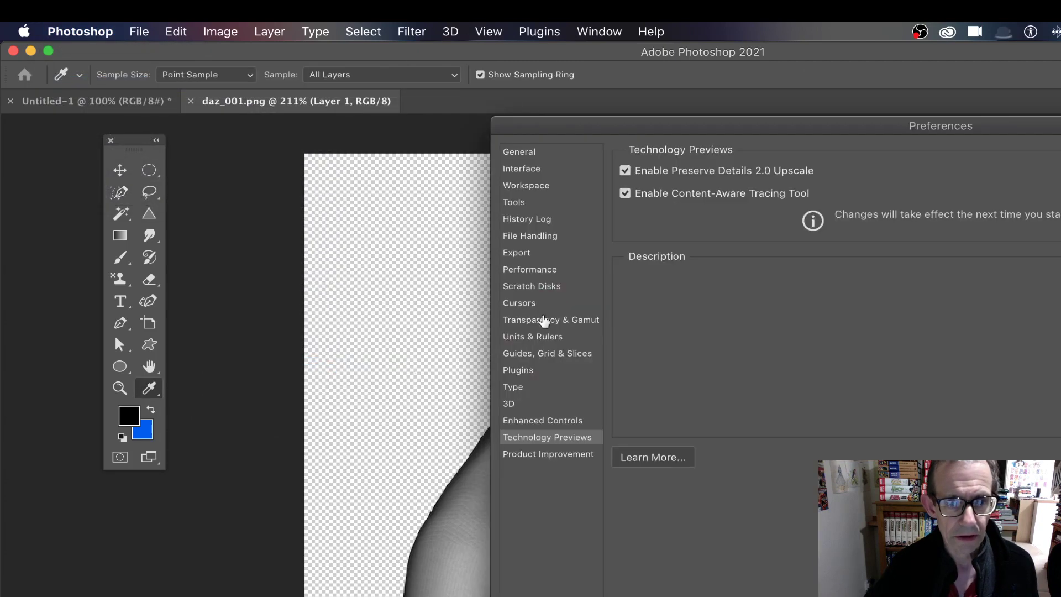
drag(735, 131, 503, 136)
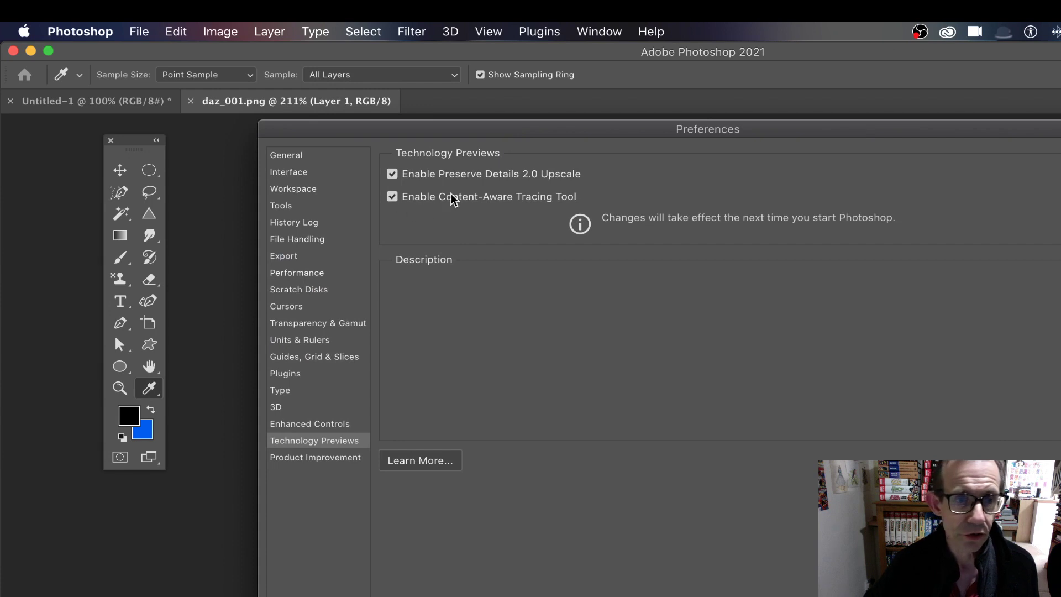
mouse_move(478, 200)
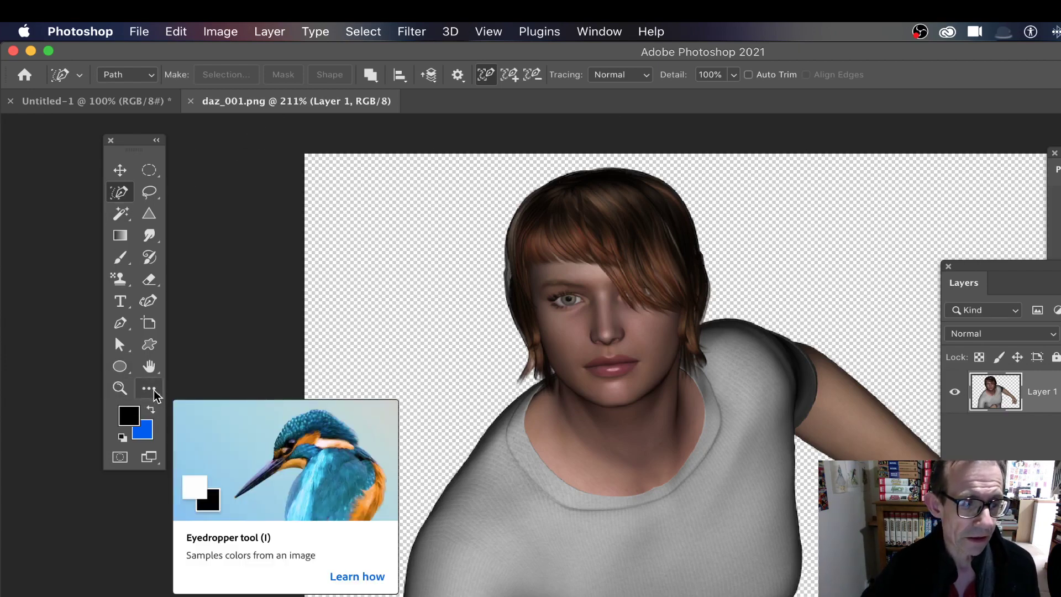
Customize the toolbar by moving the Content-Aware Tracing Tool to the extra tools and back to its place above the Lasso group.
key(i)
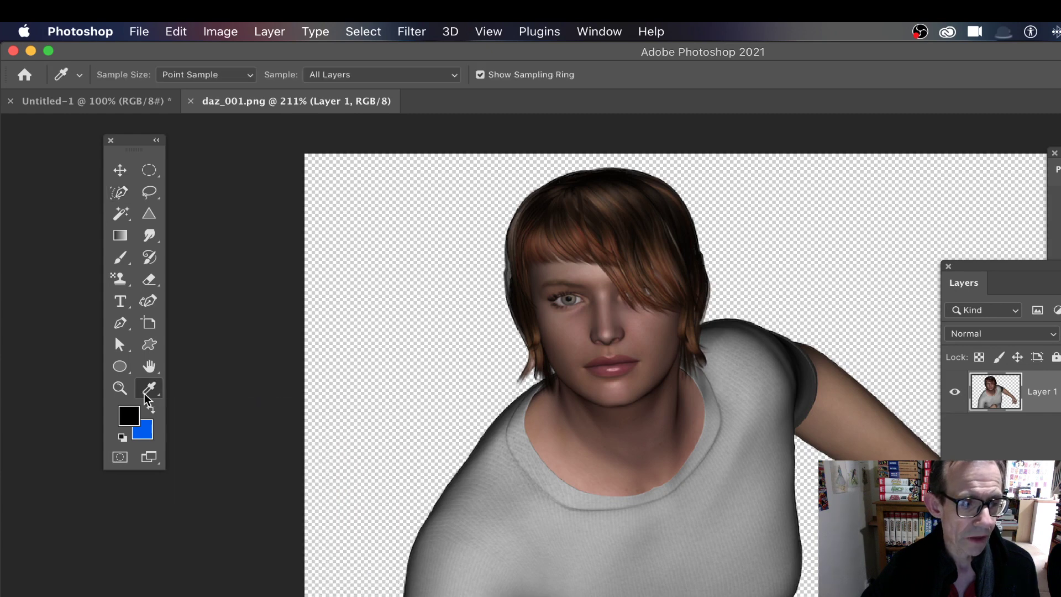
click(148, 388)
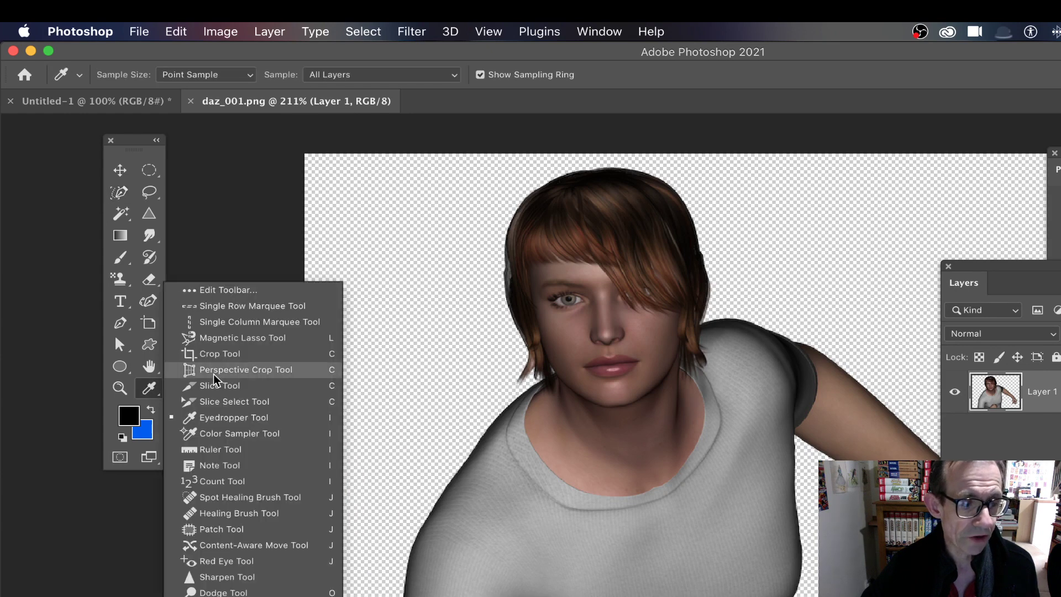
click(241, 290)
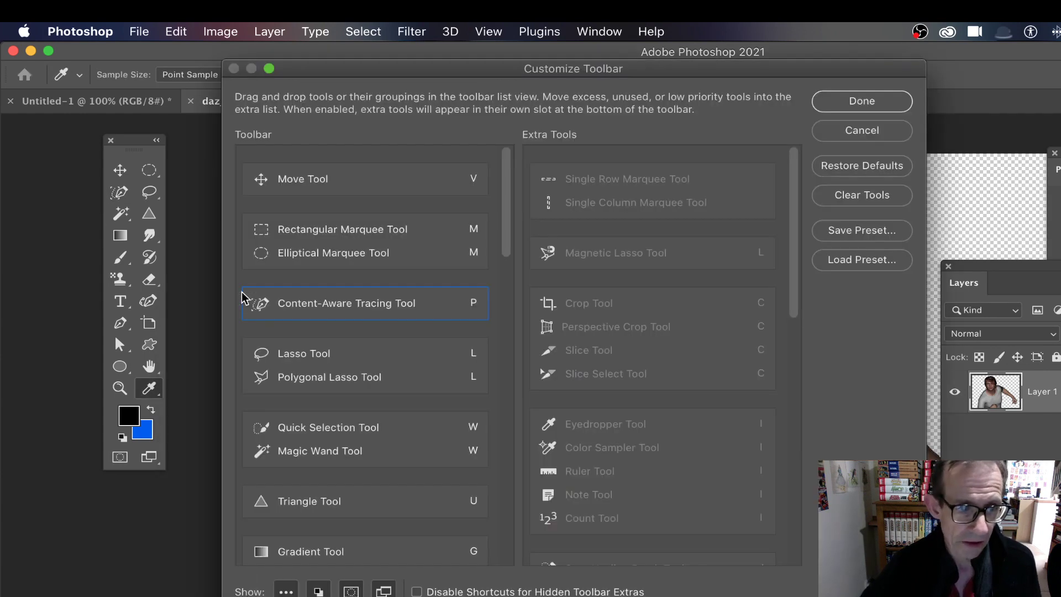
mouse_move(349, 307)
mouse_down()
mouse_move(693, 400)
mouse_move(684, 475)
mouse_move(655, 398)
mouse_move(675, 425)
mouse_up()
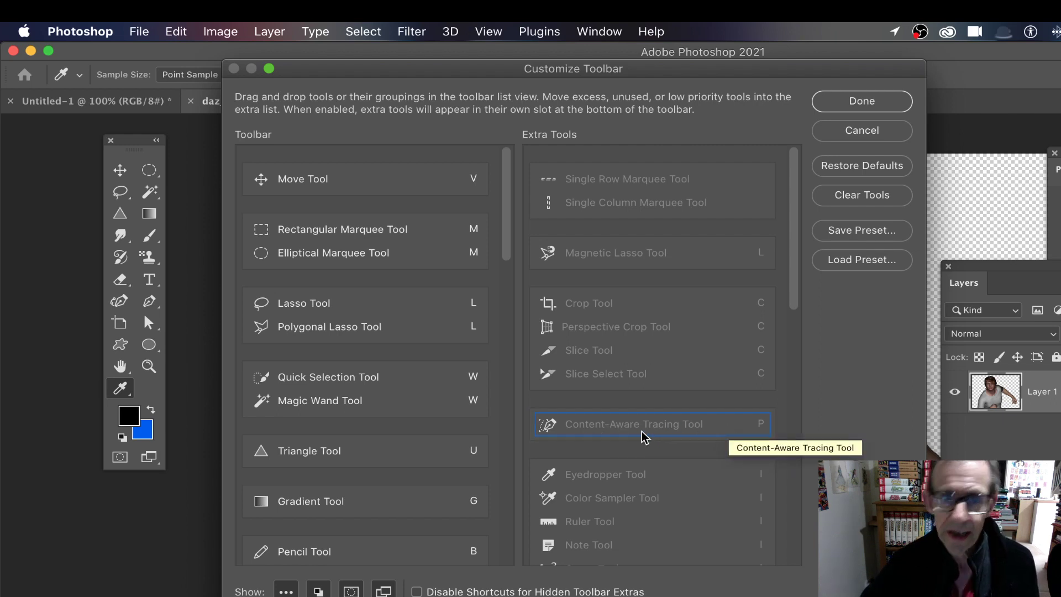
mouse_move(635, 429)
mouse_down()
mouse_move(489, 354)
mouse_move(433, 277)
mouse_move(339, 277)
mouse_move(350, 277)
mouse_up()
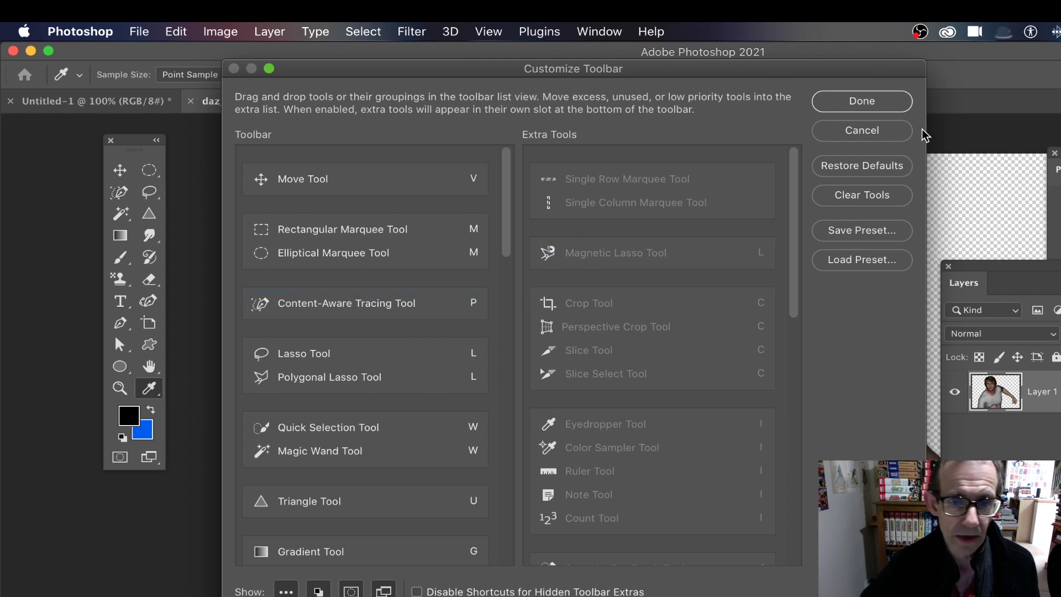
click(862, 102)
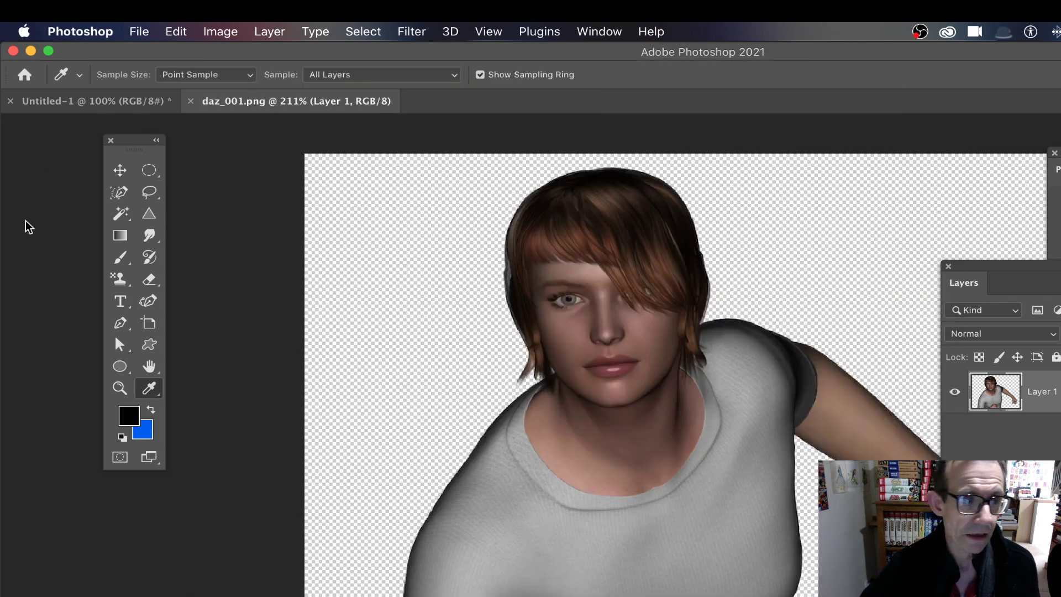
Trace the fringe edge and the outer hair outline with the Content-Aware Tracing tool in Shape mode.
click(121, 192)
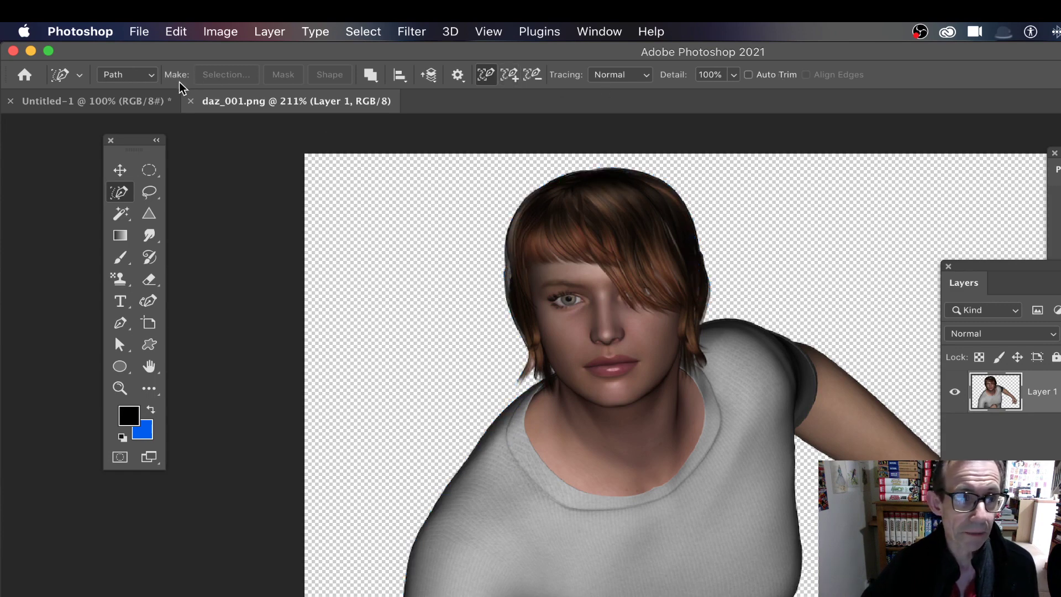
click(142, 74)
click(143, 62)
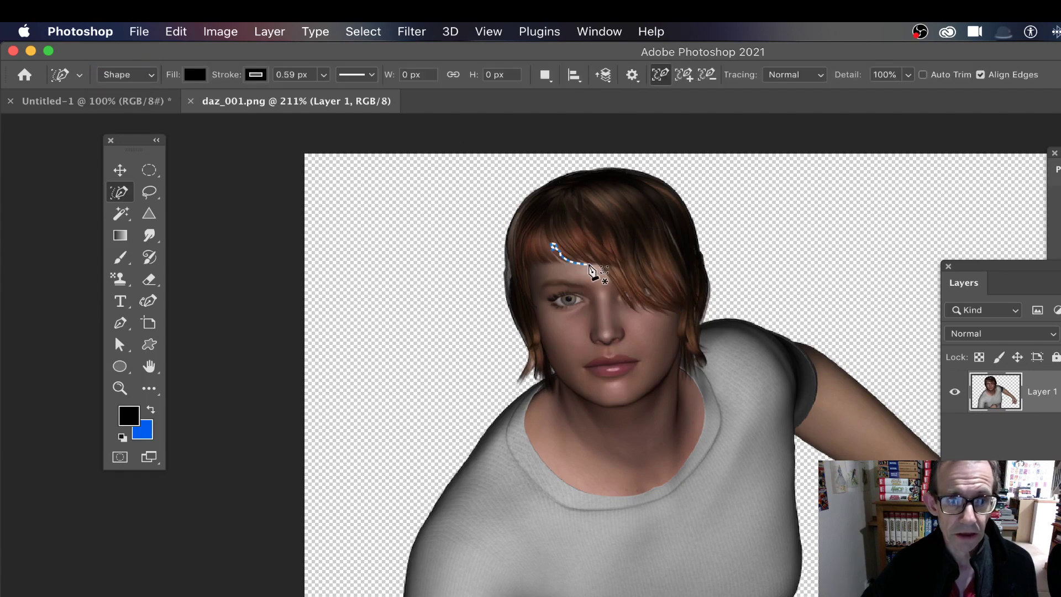
click(588, 279)
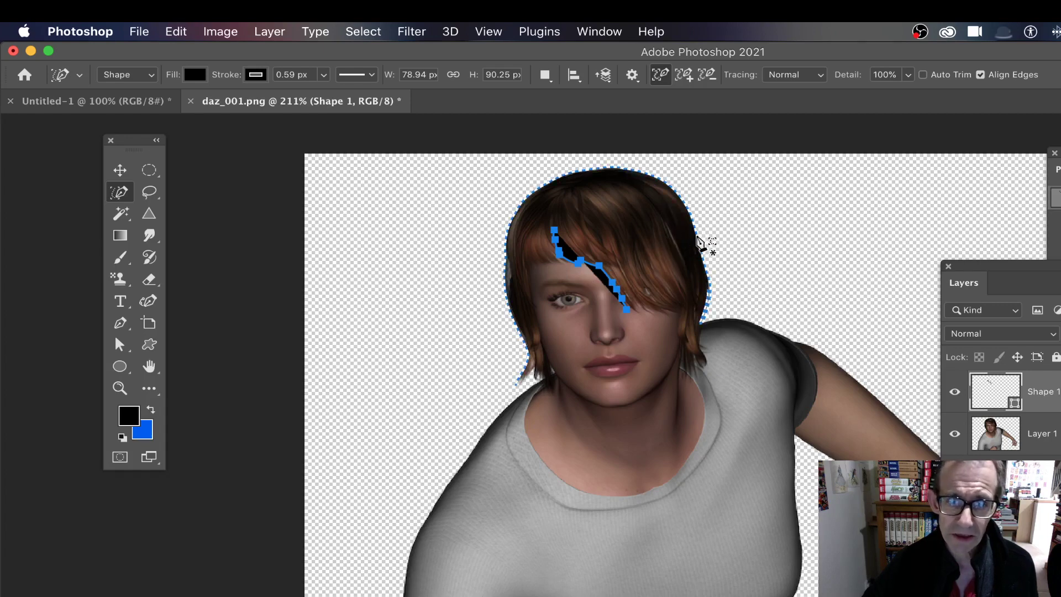
click(697, 237)
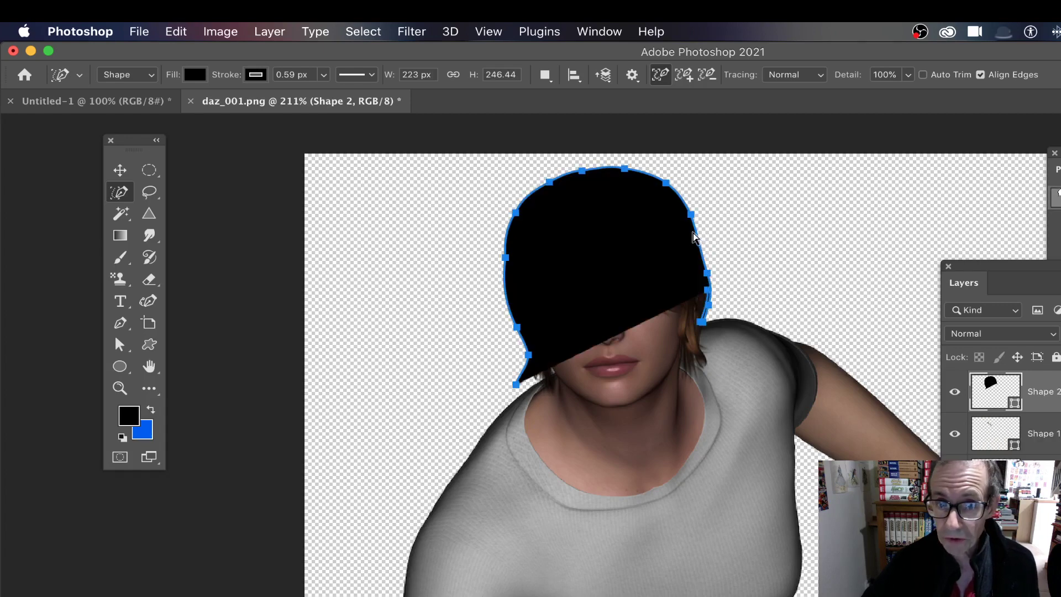
Try no fill on the hair outline shape, and replace it with a black-to-white linear gradient fill.
click(200, 77)
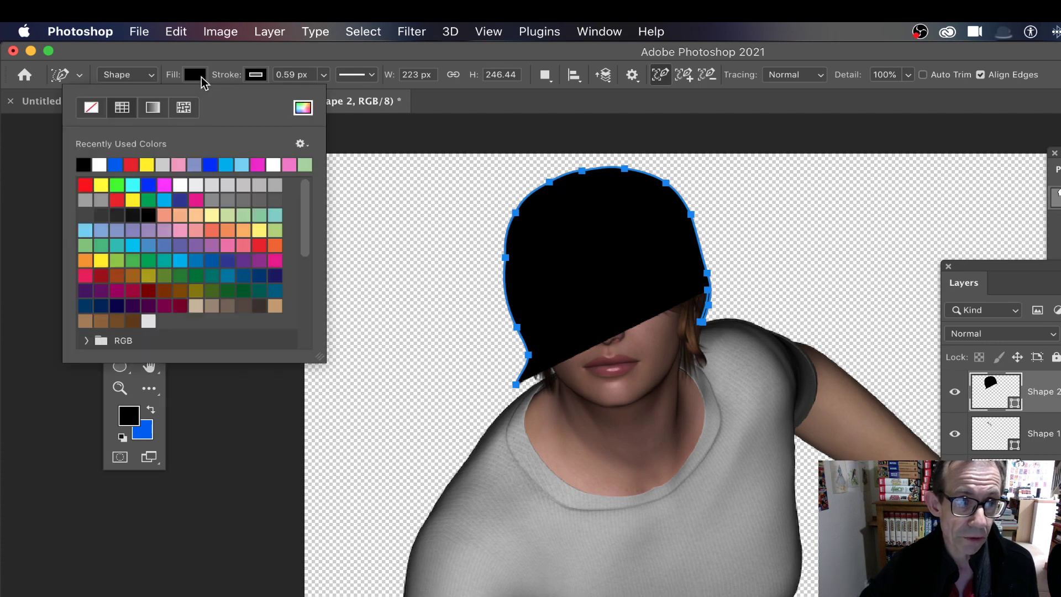
click(91, 111)
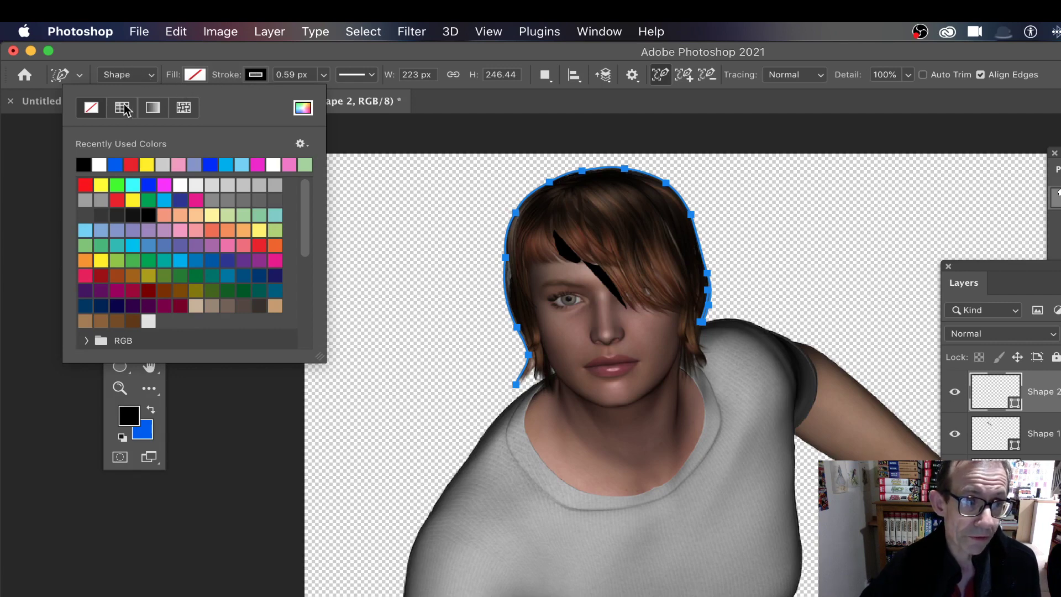
click(152, 108)
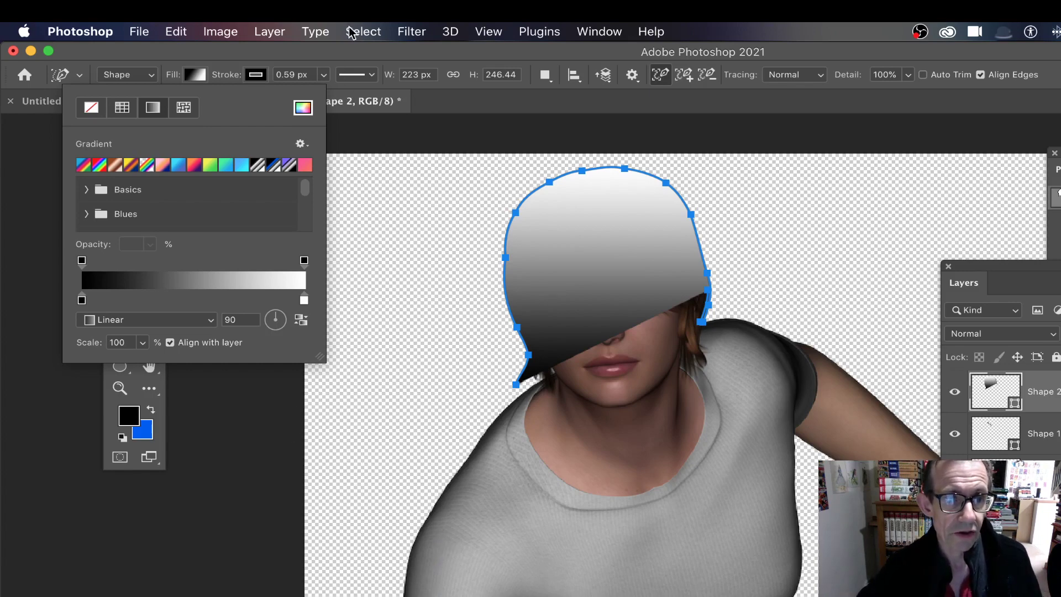
click(326, 56)
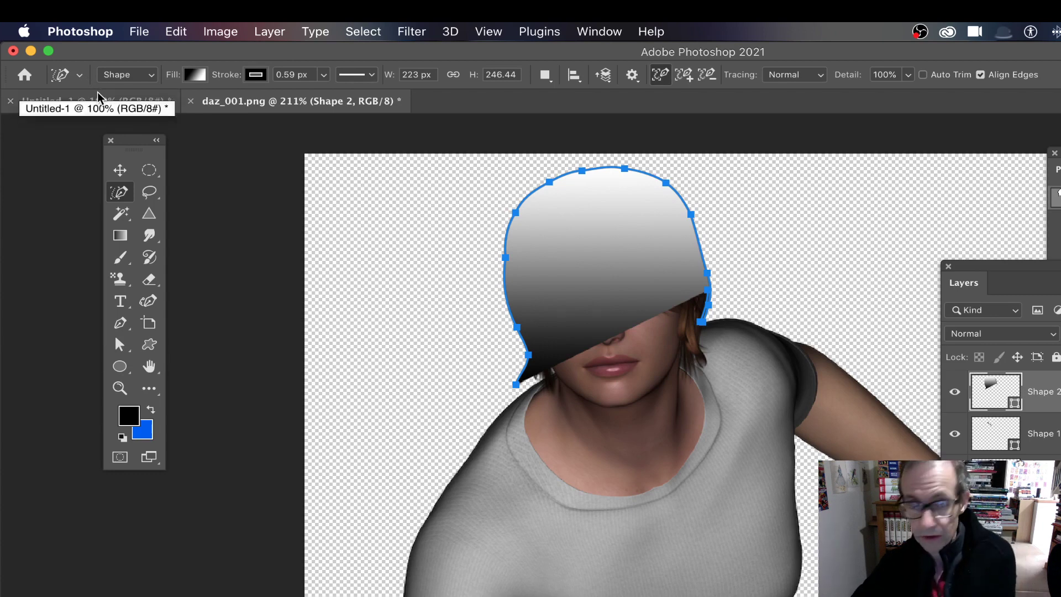
Undo the two traced shapes and set the Content-Aware Tracing tool to Path mode with Normal tracing.
key(super+z)
key(super+z)
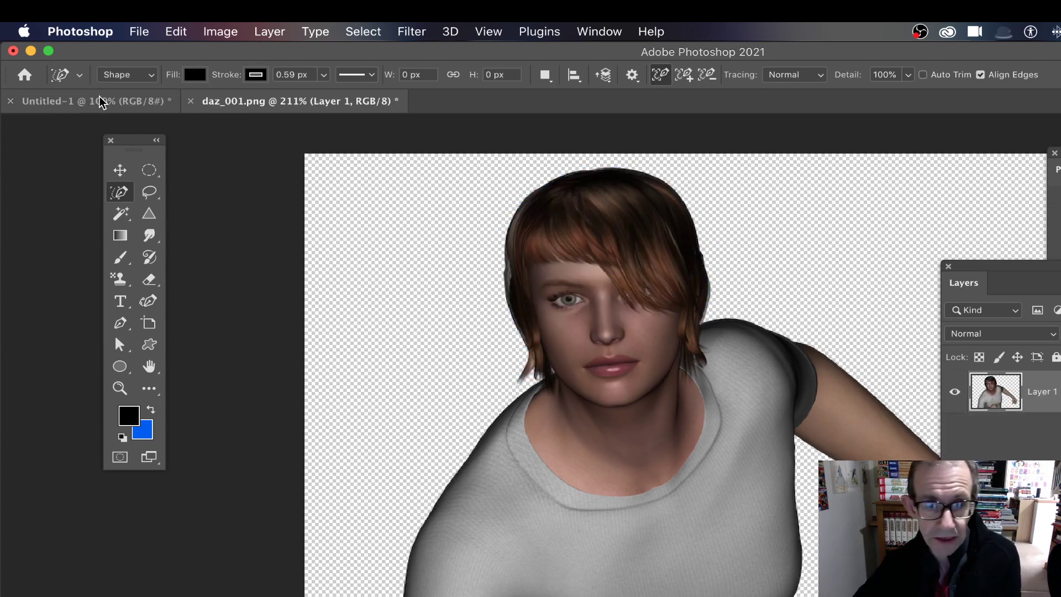
click(130, 75)
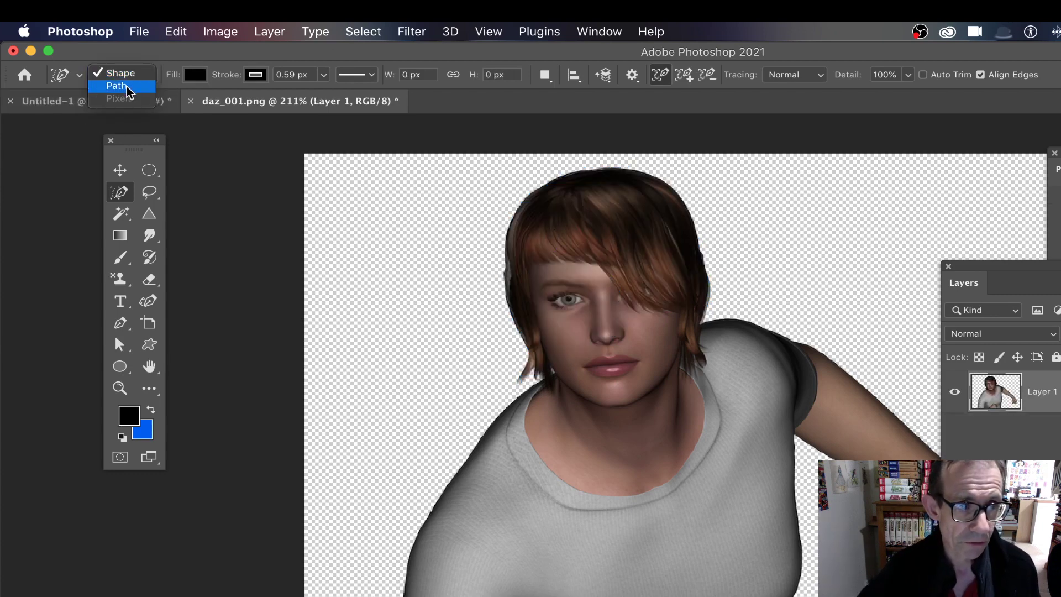
click(117, 86)
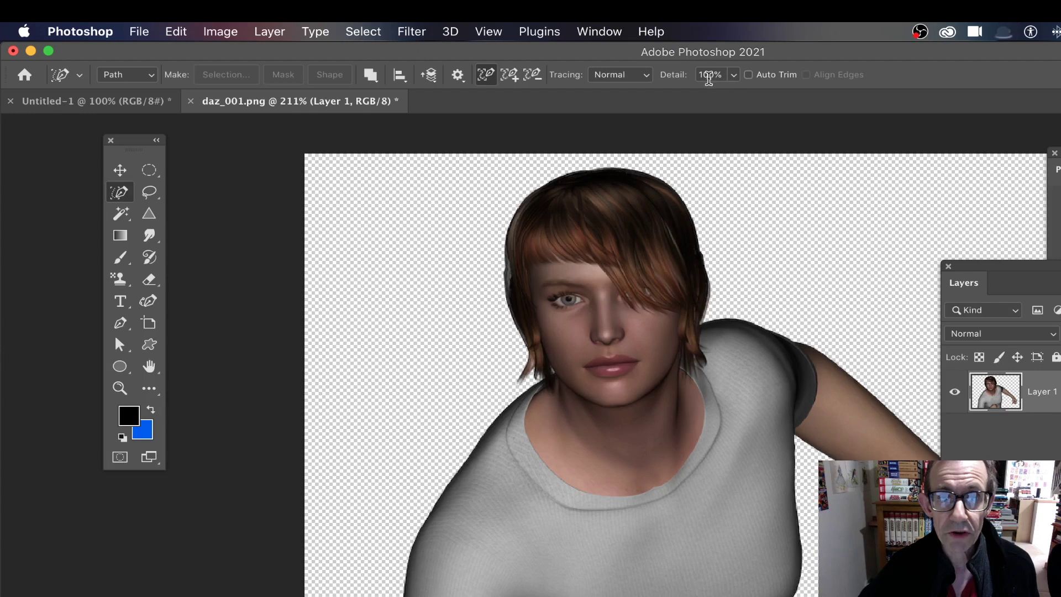
click(734, 74)
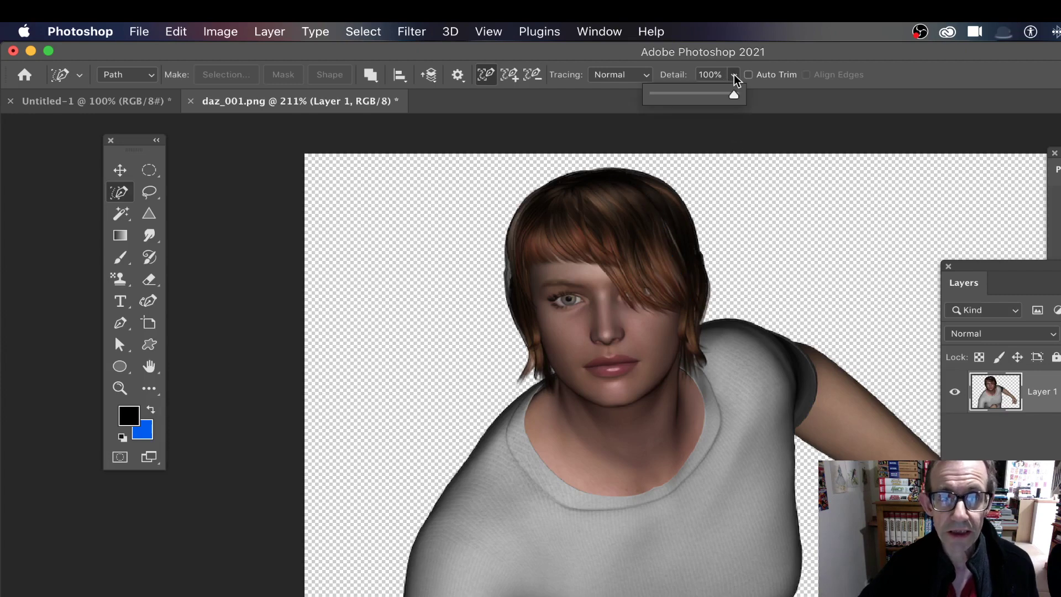
click(609, 76)
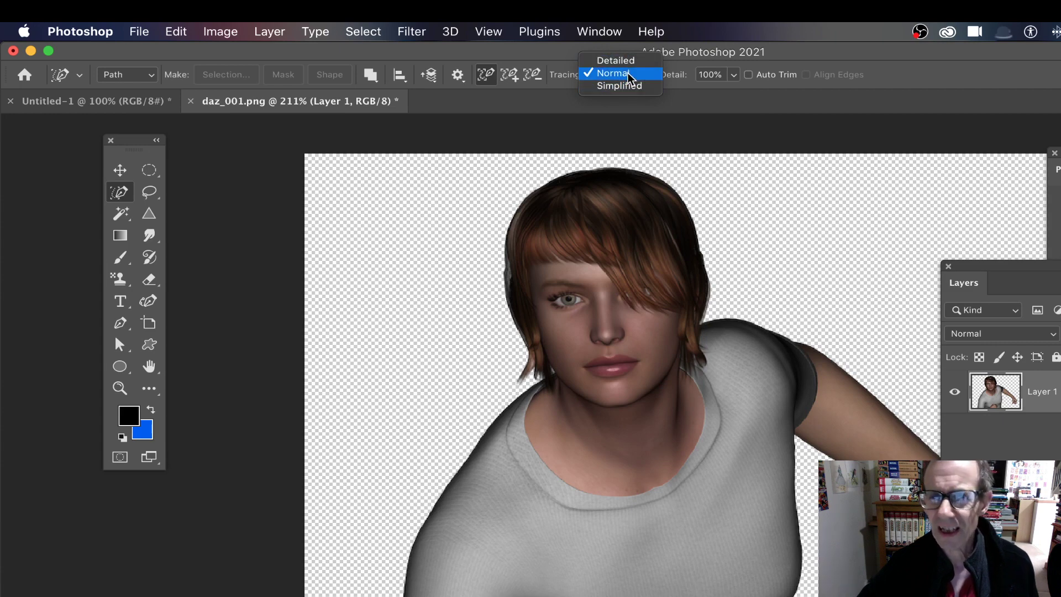
click(628, 74)
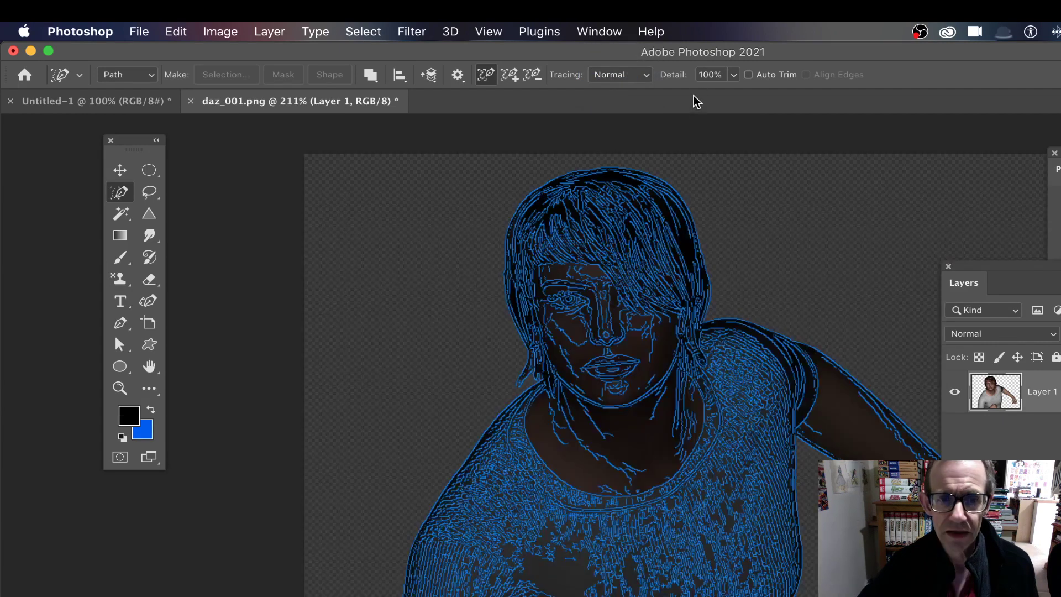
Reduce the tracing detail to 55% so that mainly the figure's stronger edges are detected.
click(733, 75)
drag(739, 95, 694, 94)
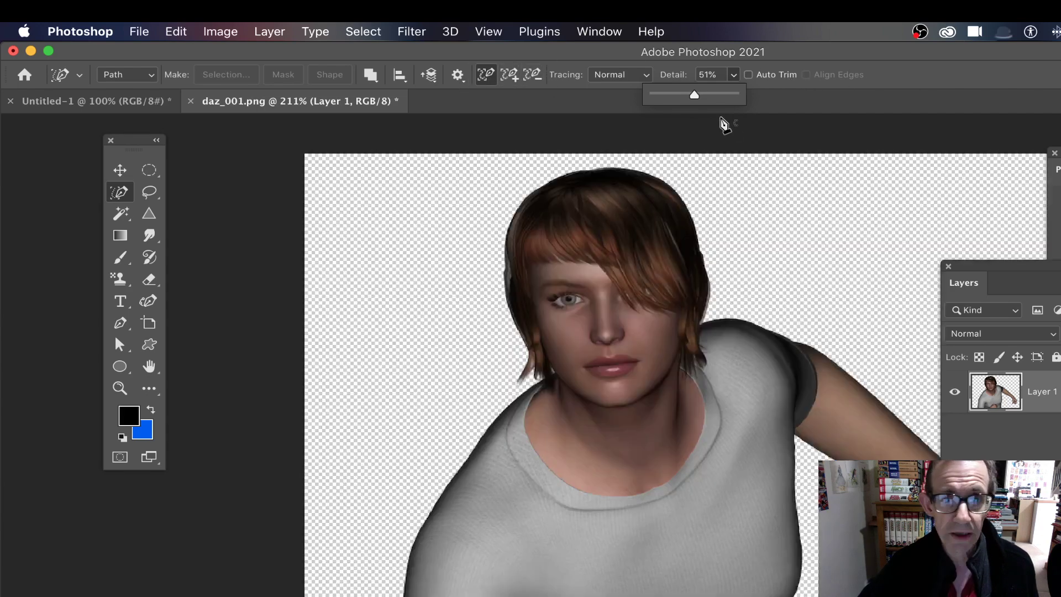
drag(694, 97, 709, 98)
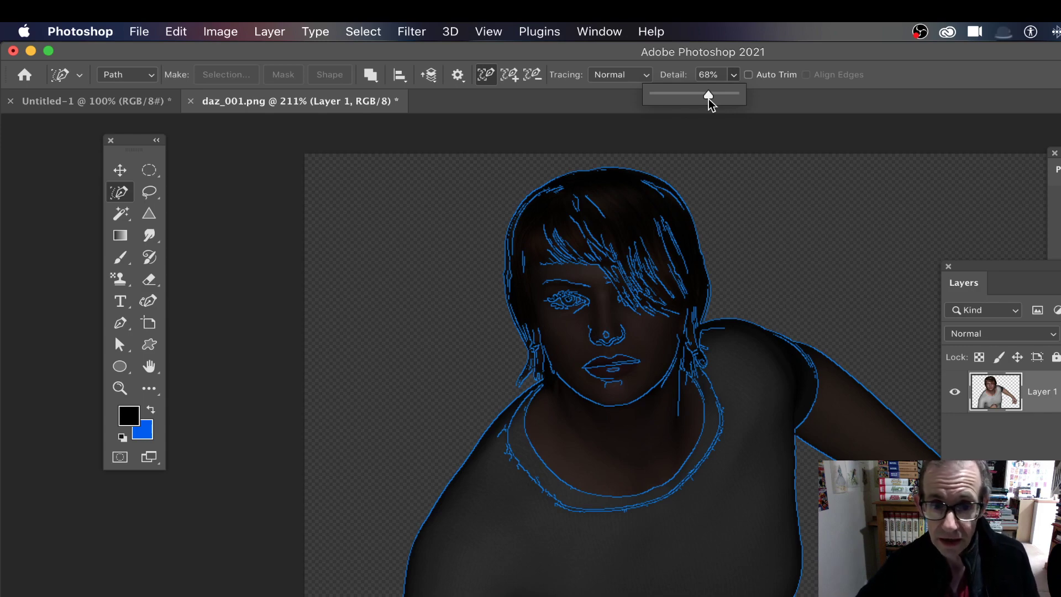
drag(709, 98, 706, 102)
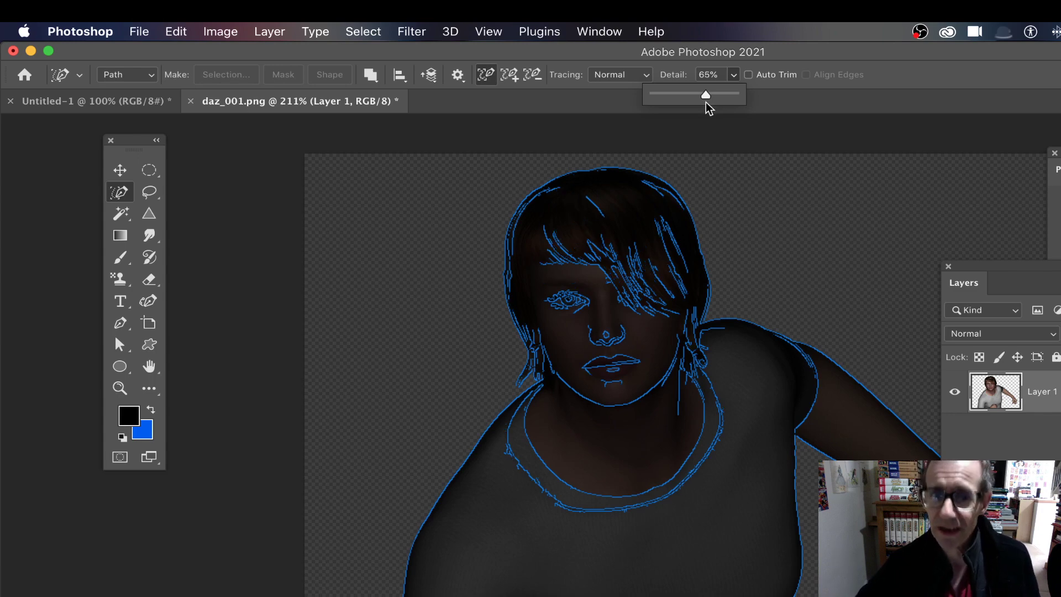
mouse_move(706, 102)
mouse_down()
mouse_move(686, 94)
mouse_move(698, 95)
mouse_up()
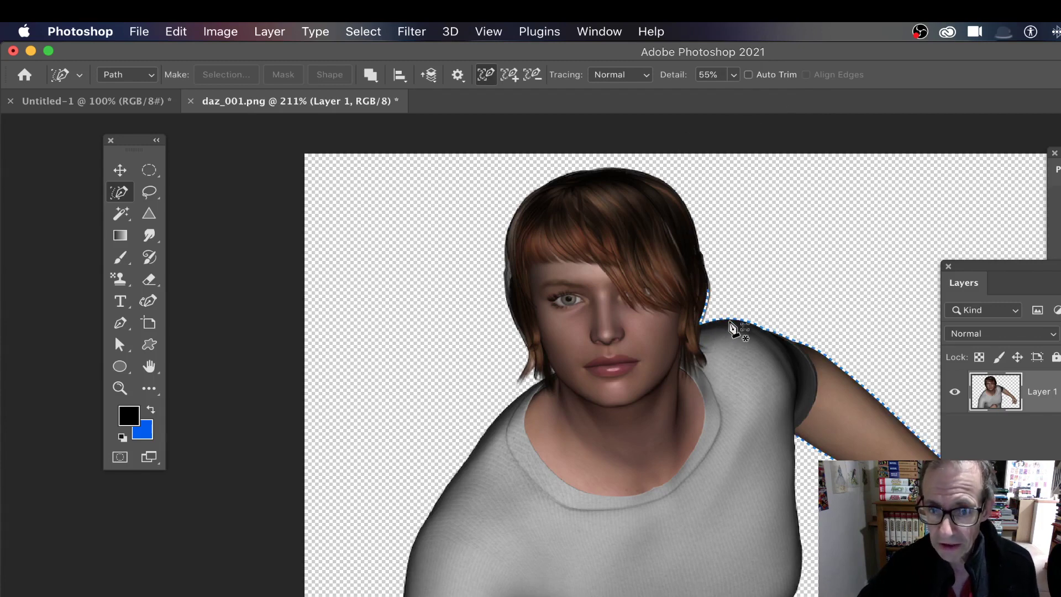
Trace the outer hair outline as a path, and undo a trial trace of the fringe edge.
click(682, 200)
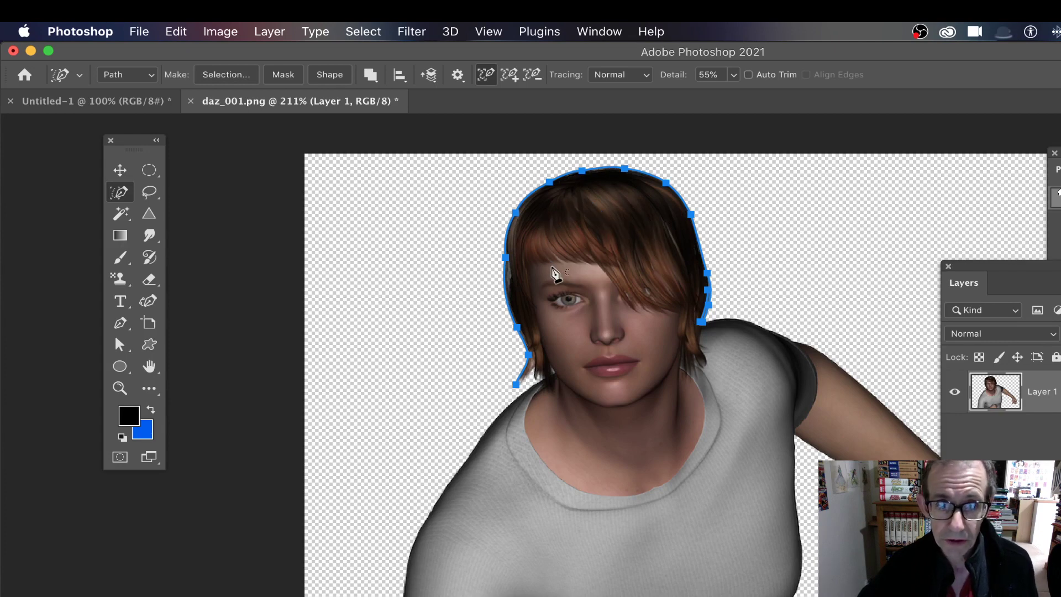
click(605, 271)
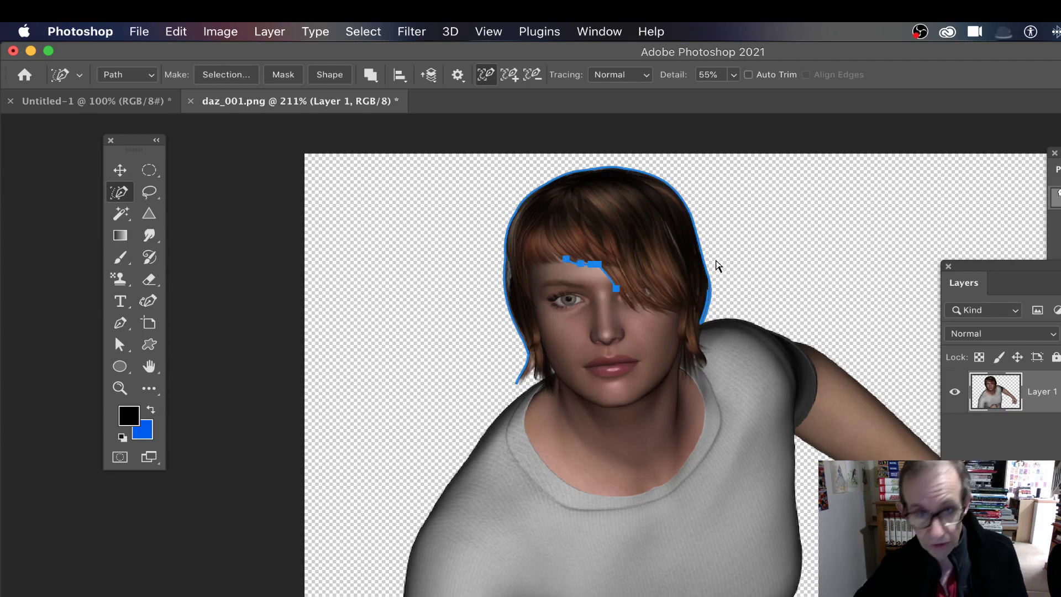
key(super+z)
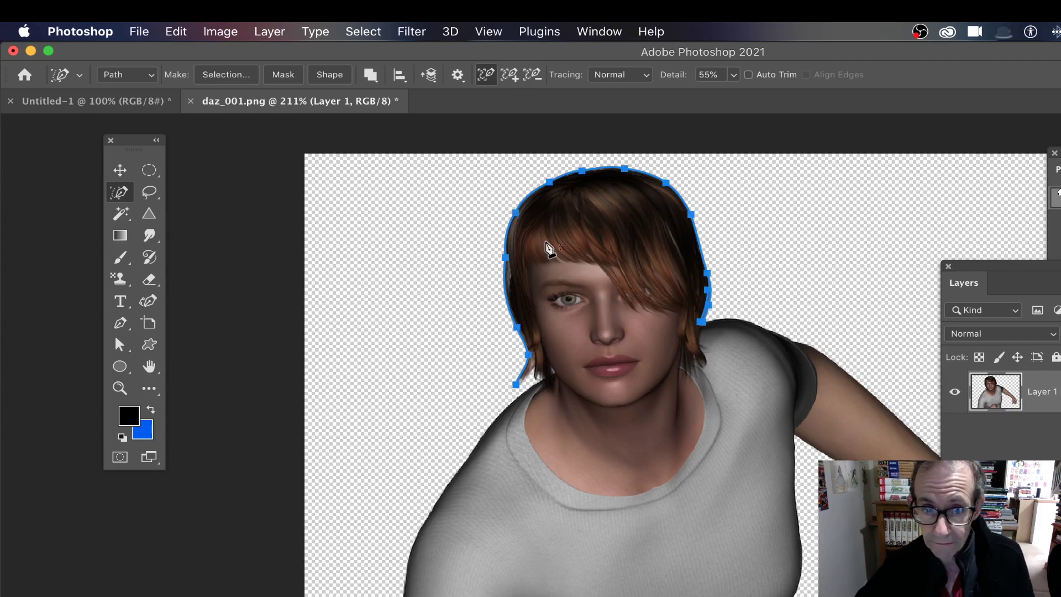
Trace paths along the underside of the nose, the inner corner of the visible eye and the upper lip.
click(606, 345)
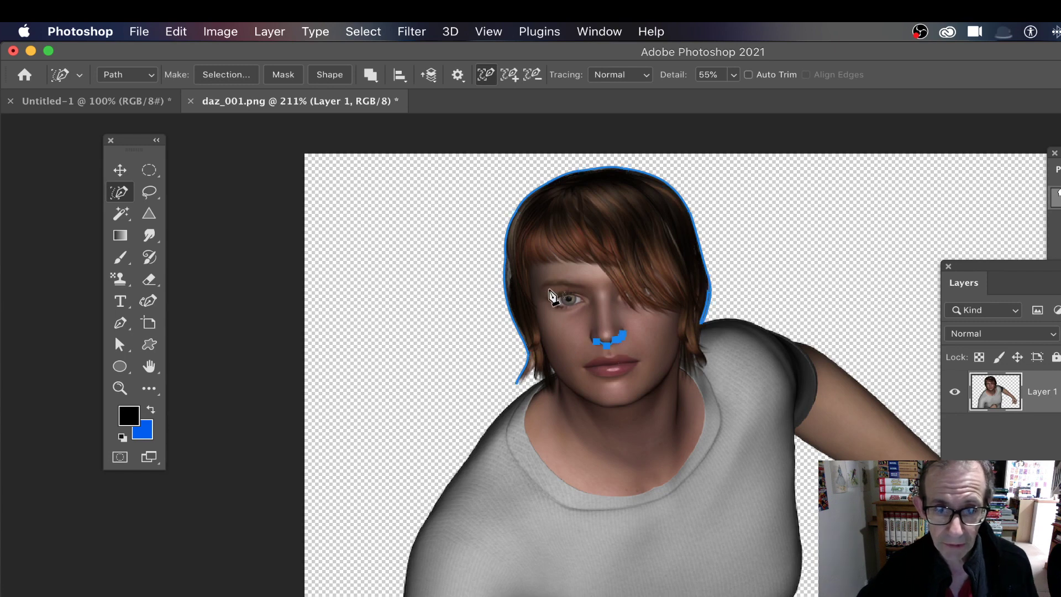
click(573, 314)
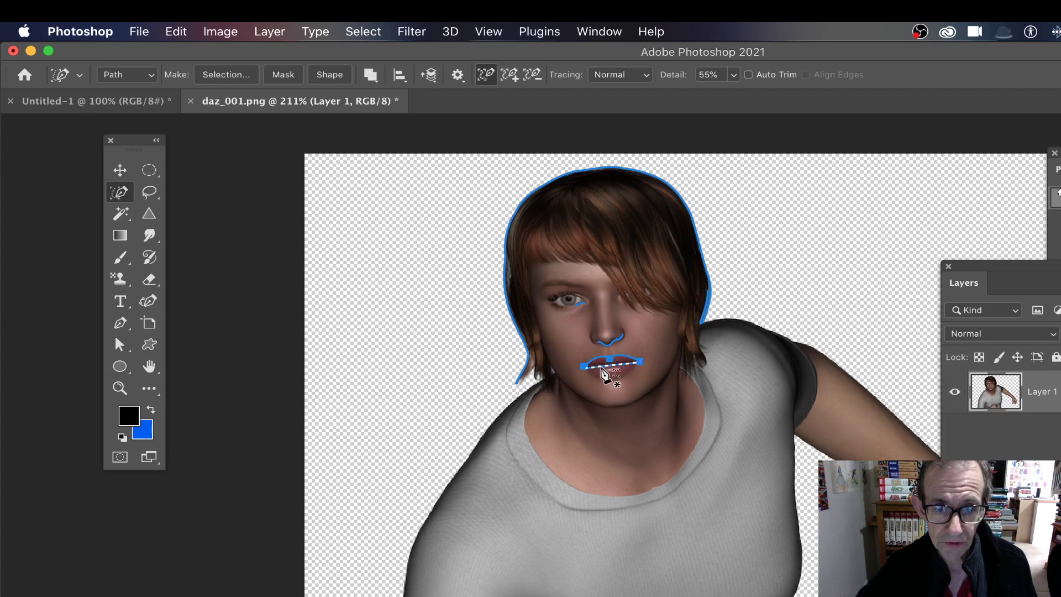
click(602, 371)
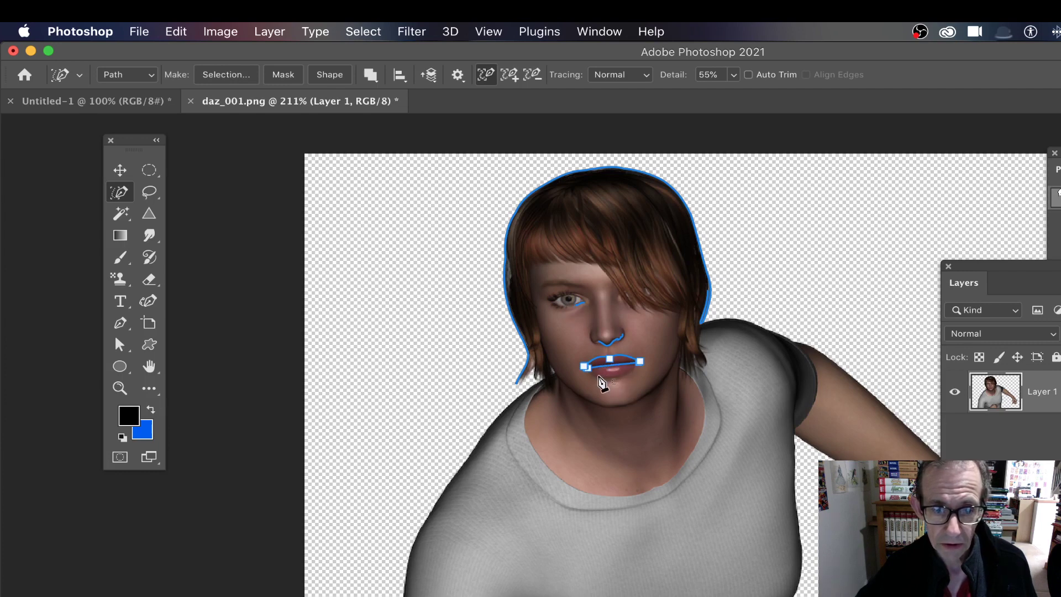
Raise the tracing detail to 75% and trace the lower lip, the jawline and the shaded side of the neck.
click(733, 77)
drag(735, 94, 751, 95)
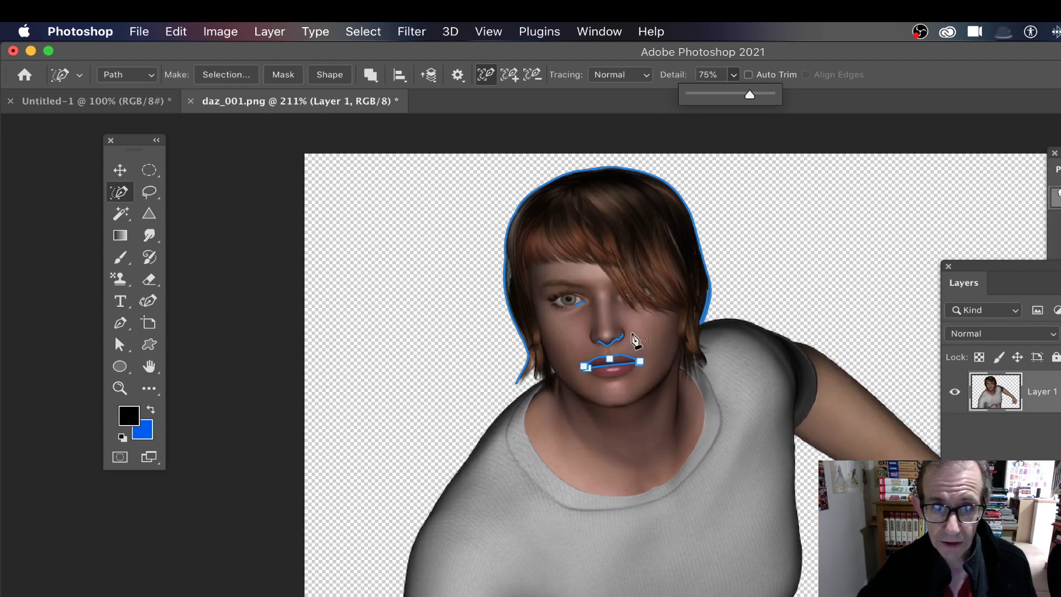
click(619, 385)
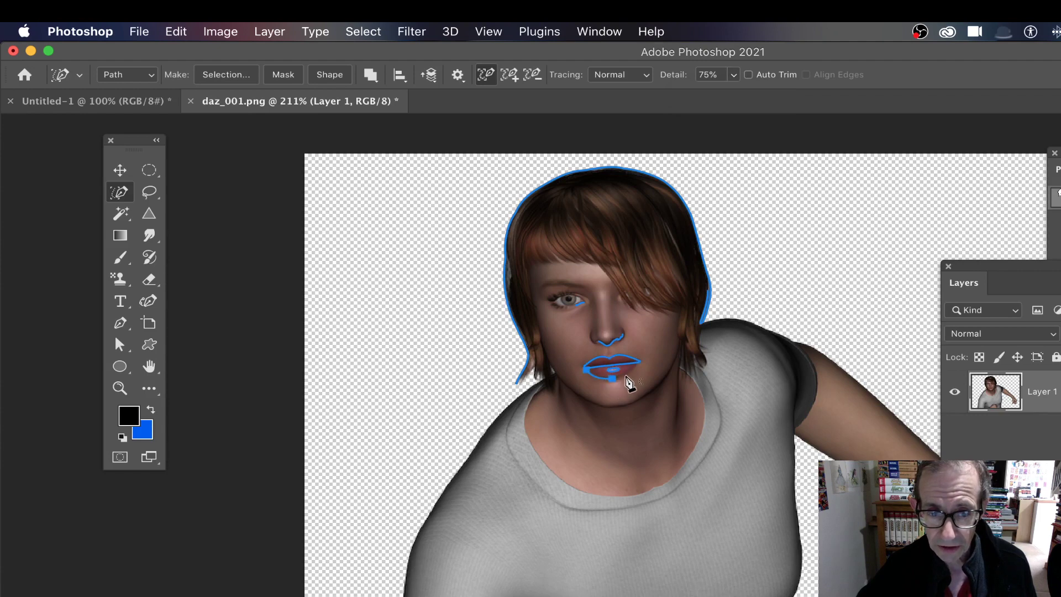
click(638, 408)
click(680, 418)
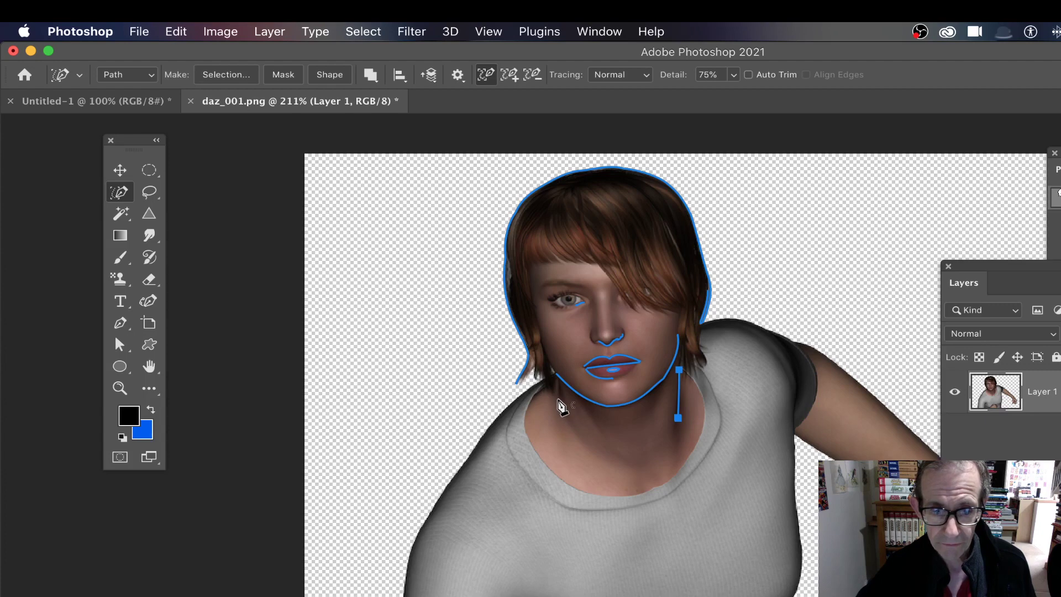
Trace the outer and inner edges of the T-shirt's neckline as paths.
click(510, 426)
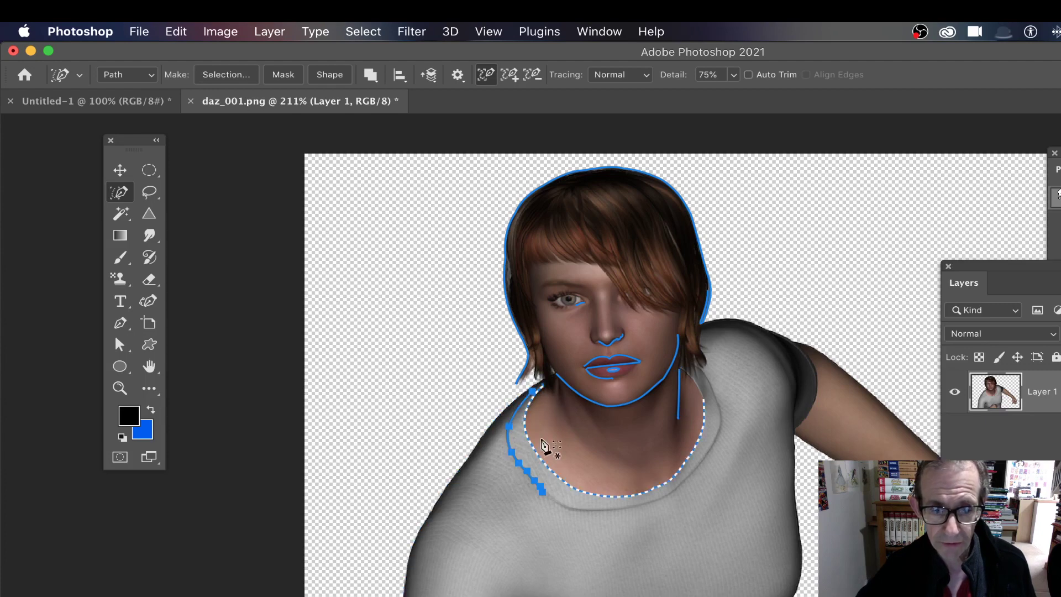
click(691, 474)
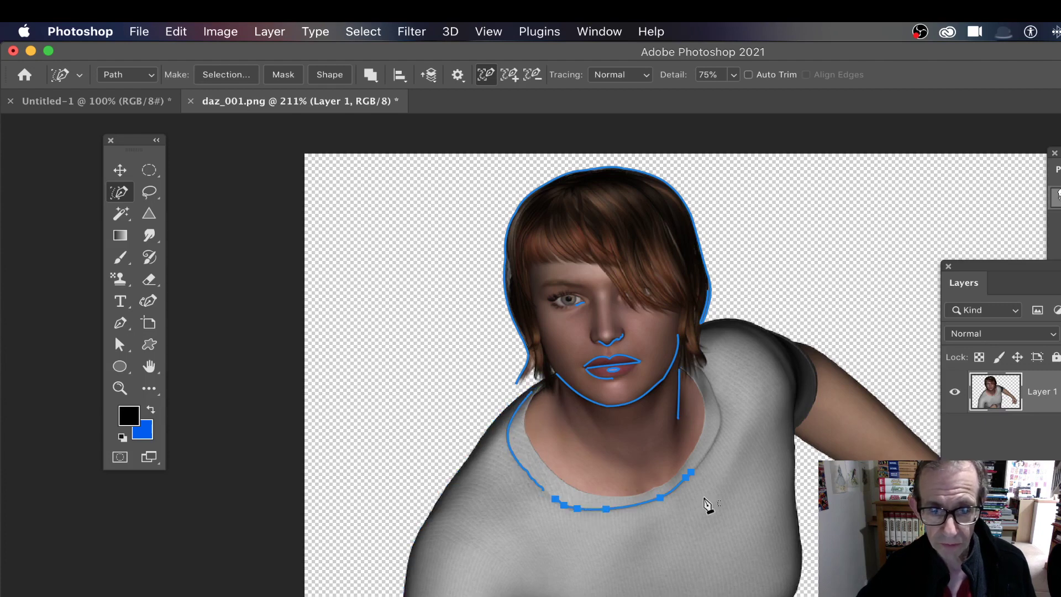
click(722, 438)
click(701, 436)
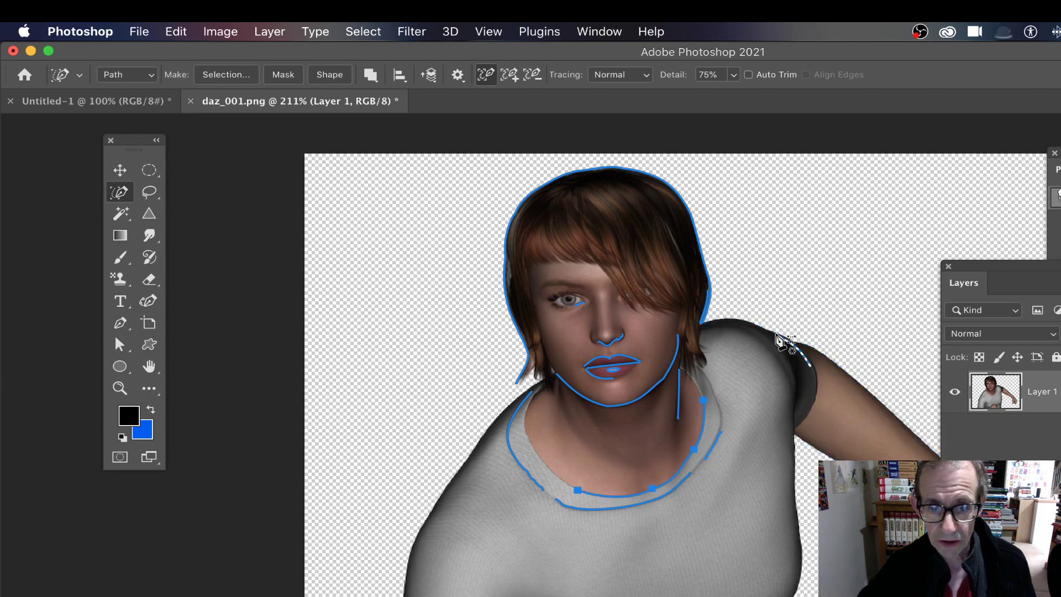
Trace the figure's outer body contour, including both shoulders, the raised arm, the sleeve hem and the side of the shirt.
click(796, 353)
click(817, 399)
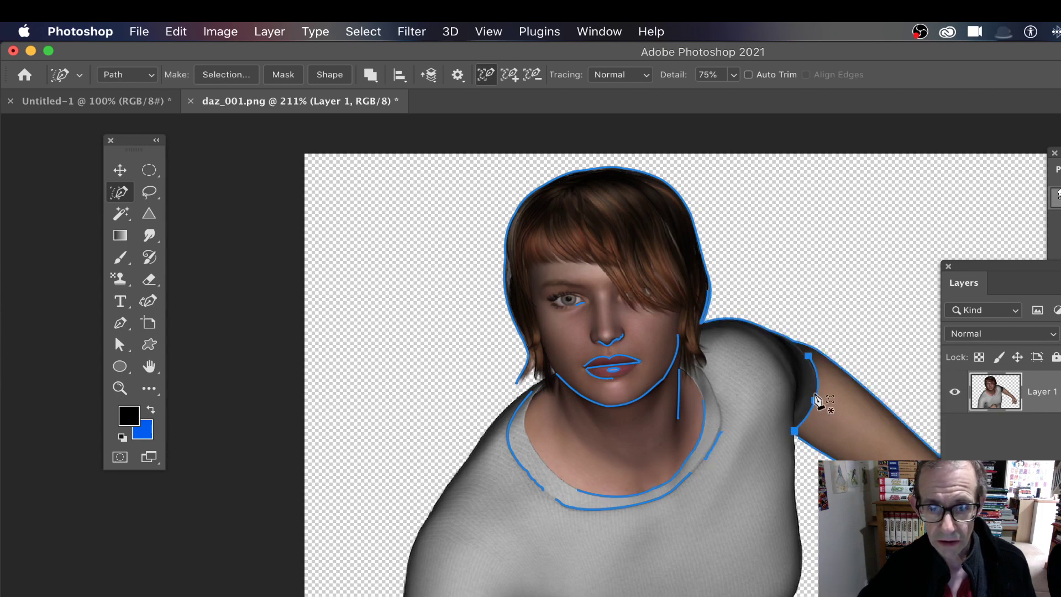
click(800, 492)
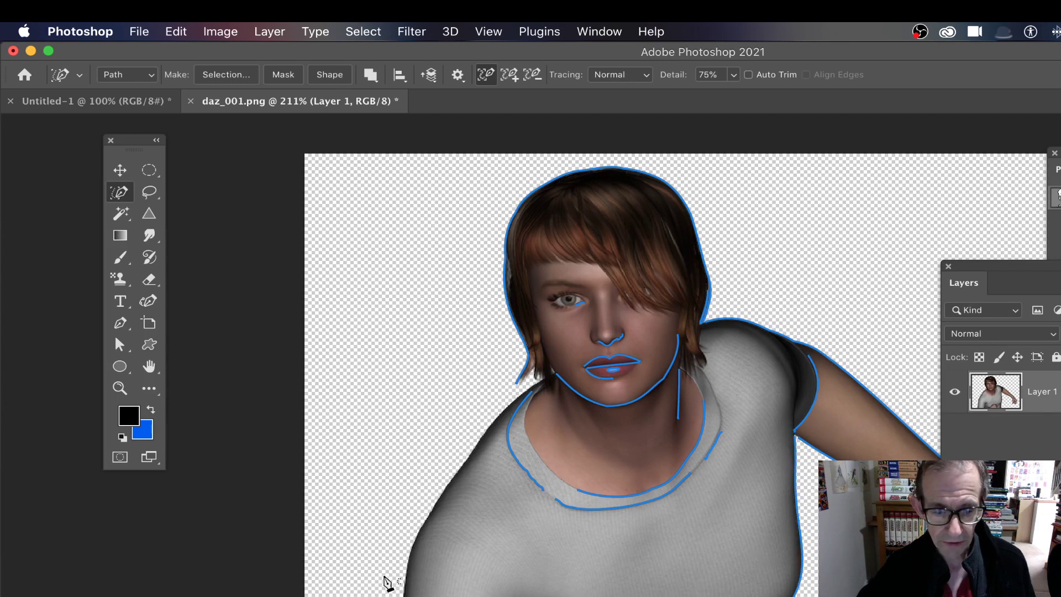
click(516, 423)
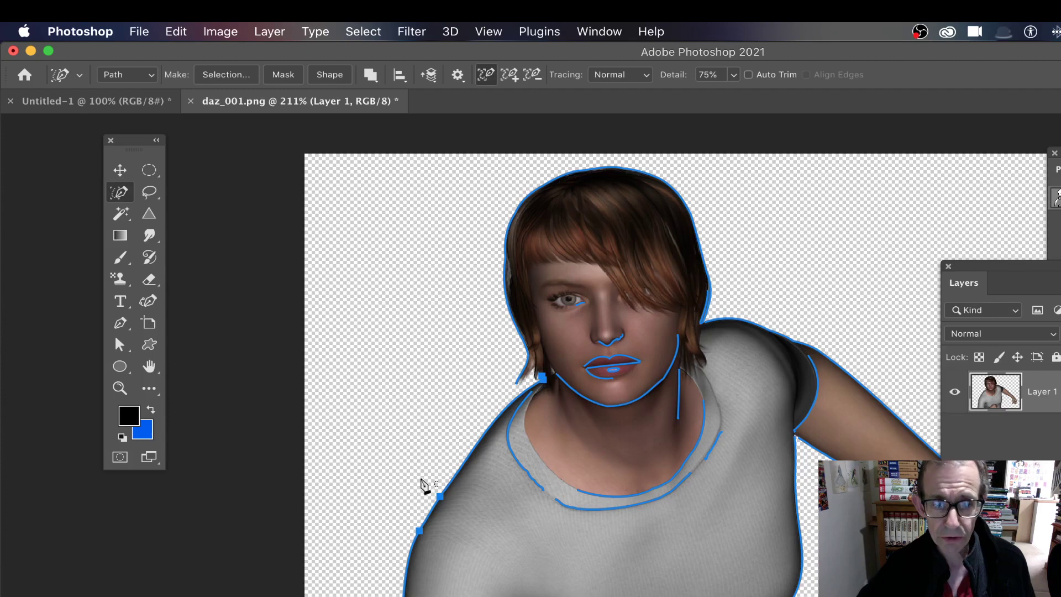
Trace the lower edge of the visible eye, the crease above it and the fringe edge across the face.
click(572, 305)
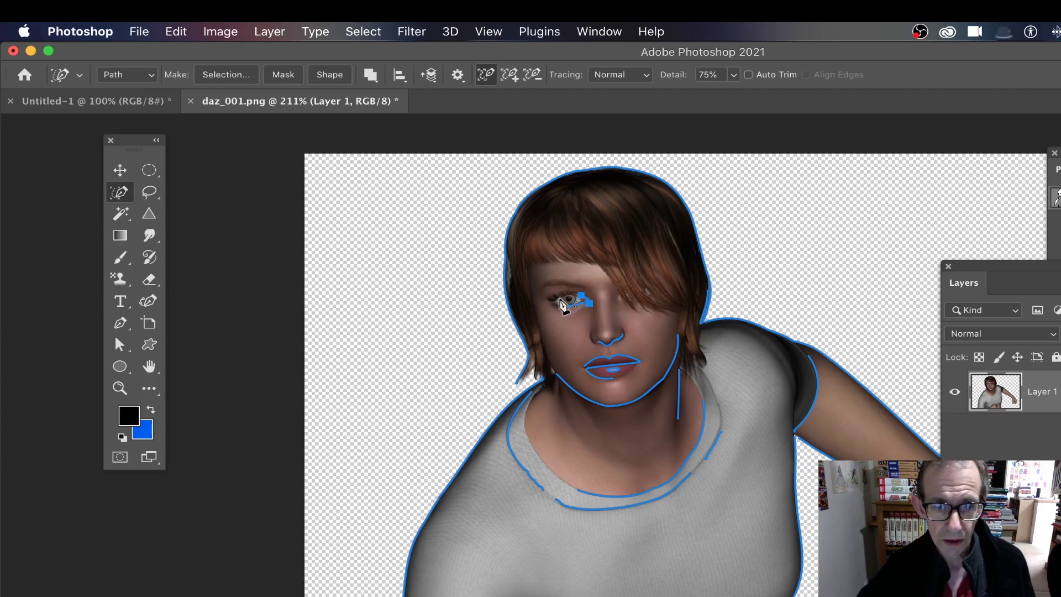
click(565, 289)
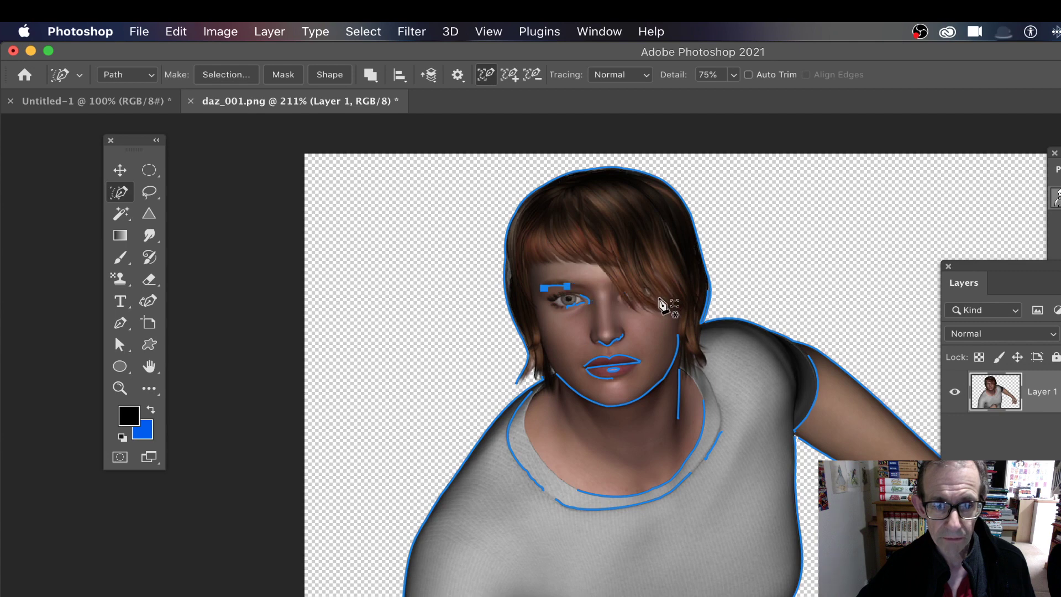
click(620, 277)
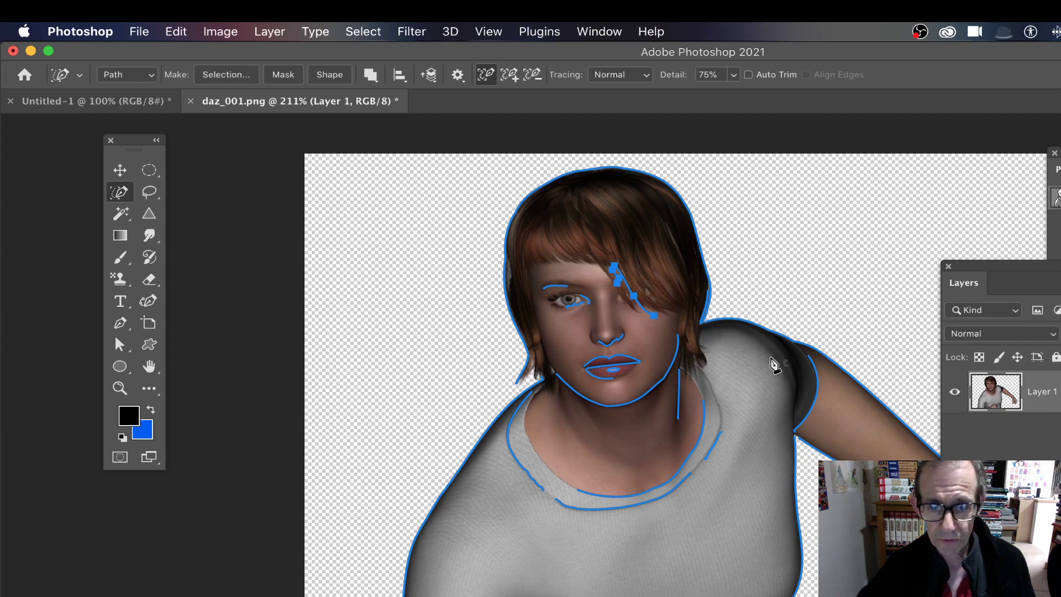
Raise the tracing detail to 87% and trace the shoulder seam, the missing neckline edges and the remaining side of the neck.
click(734, 74)
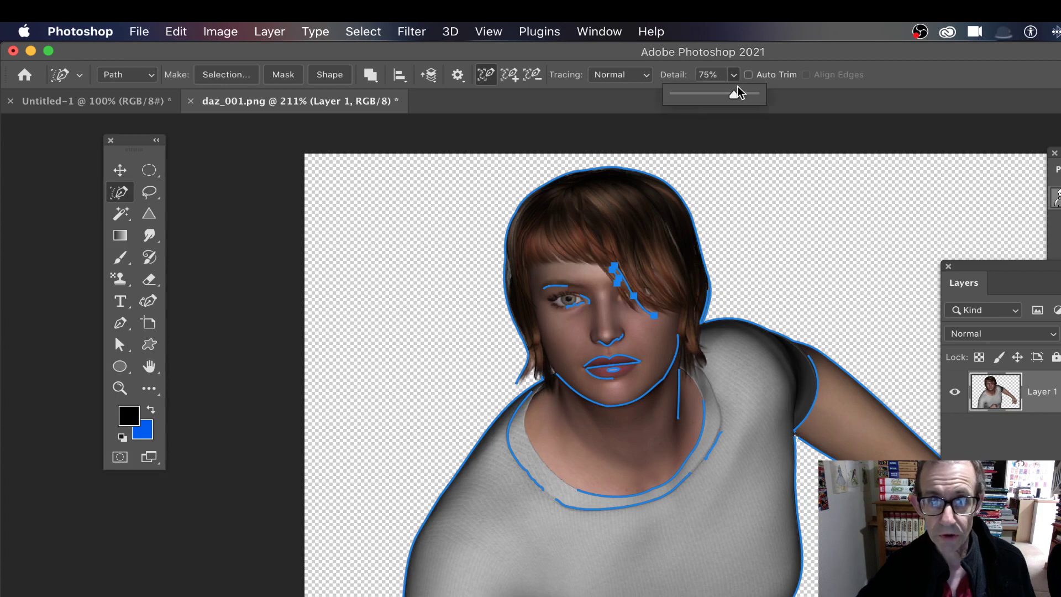
drag(734, 95, 746, 97)
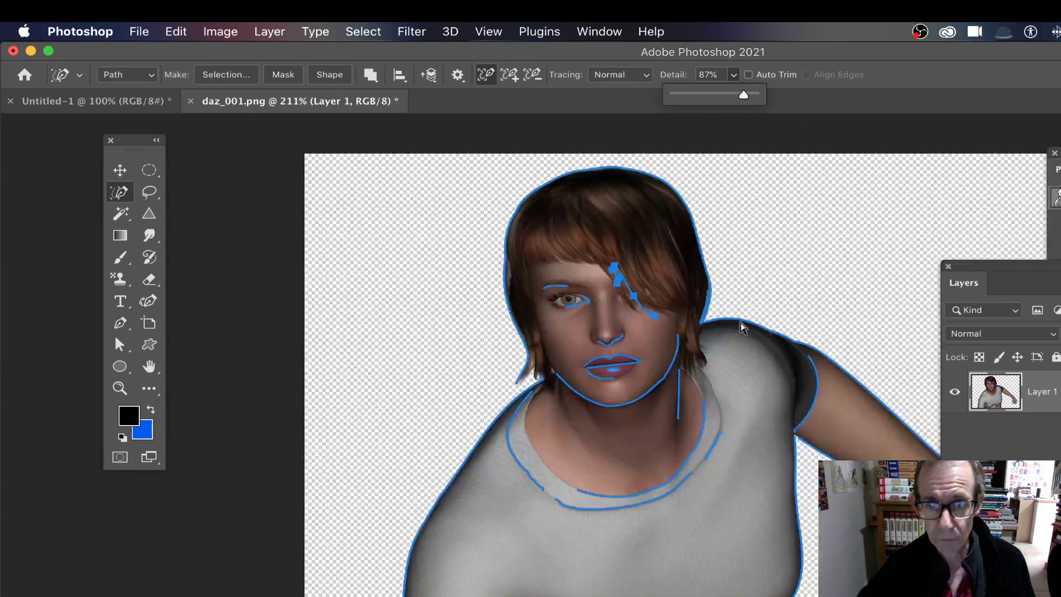
click(788, 360)
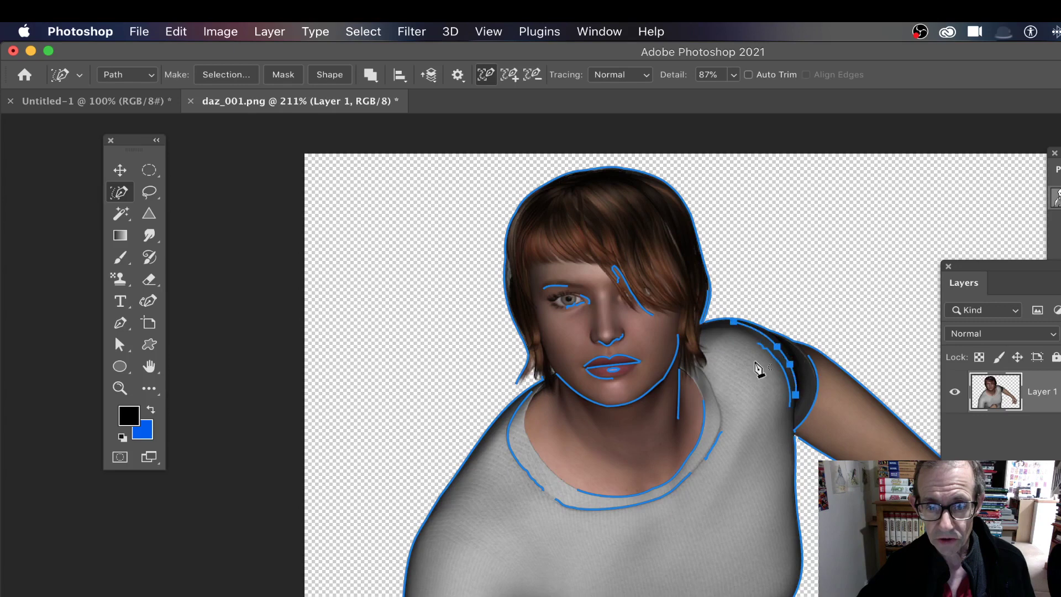
click(716, 410)
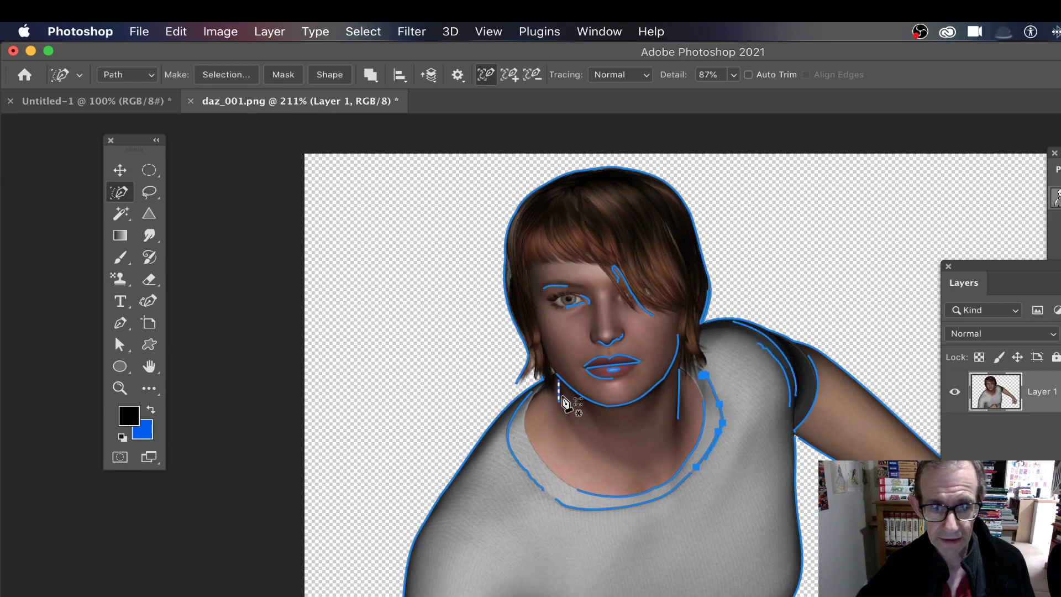
click(558, 395)
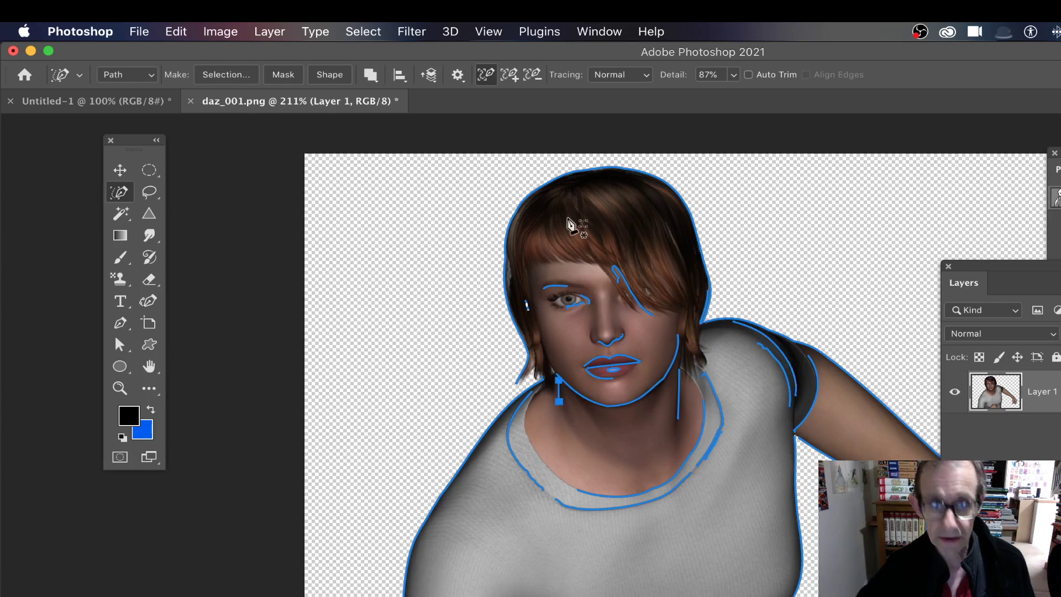
click(530, 423)
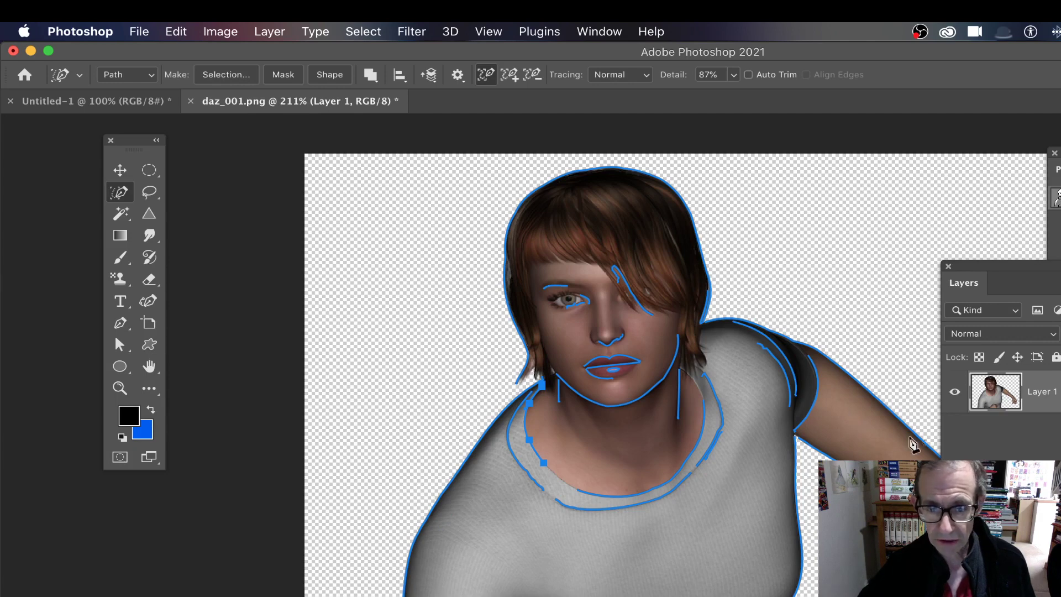
Display the Paths panel with the work path and bring the Layers panel back into view beside it.
drag(1006, 269, 1056, 259)
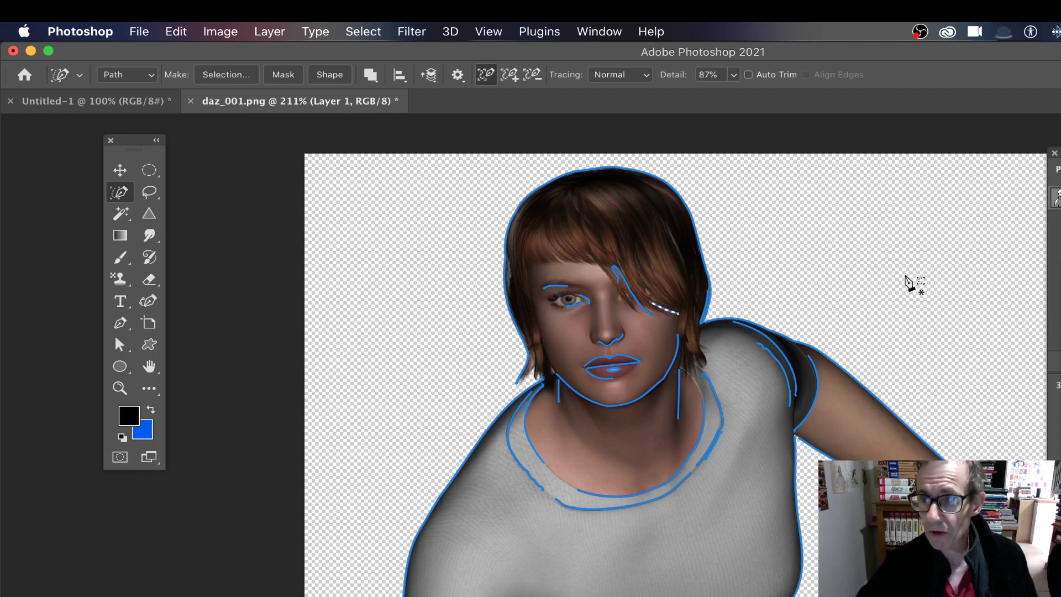
click(1056, 196)
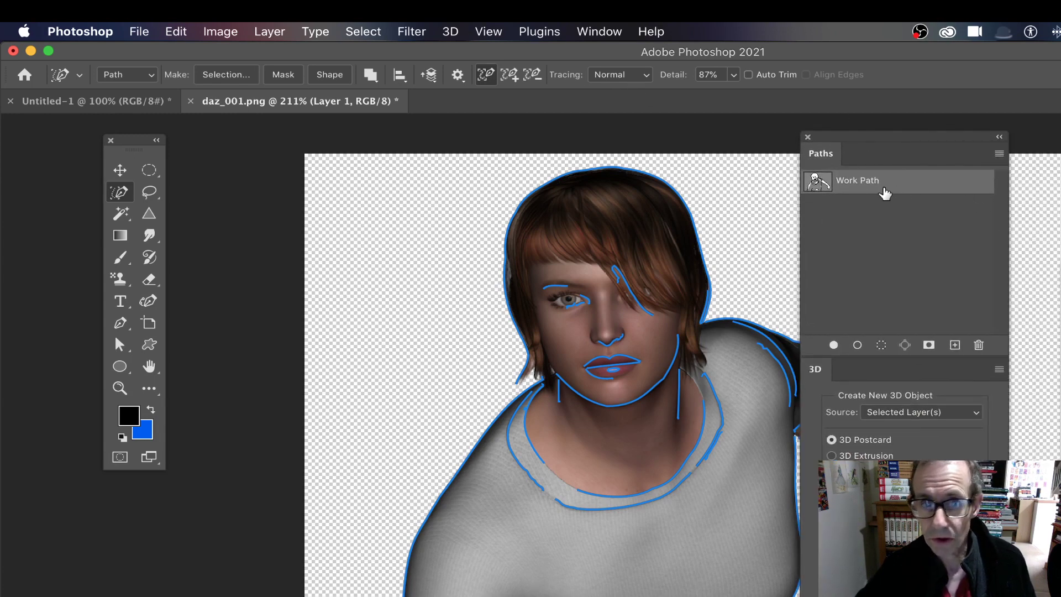
click(593, 32)
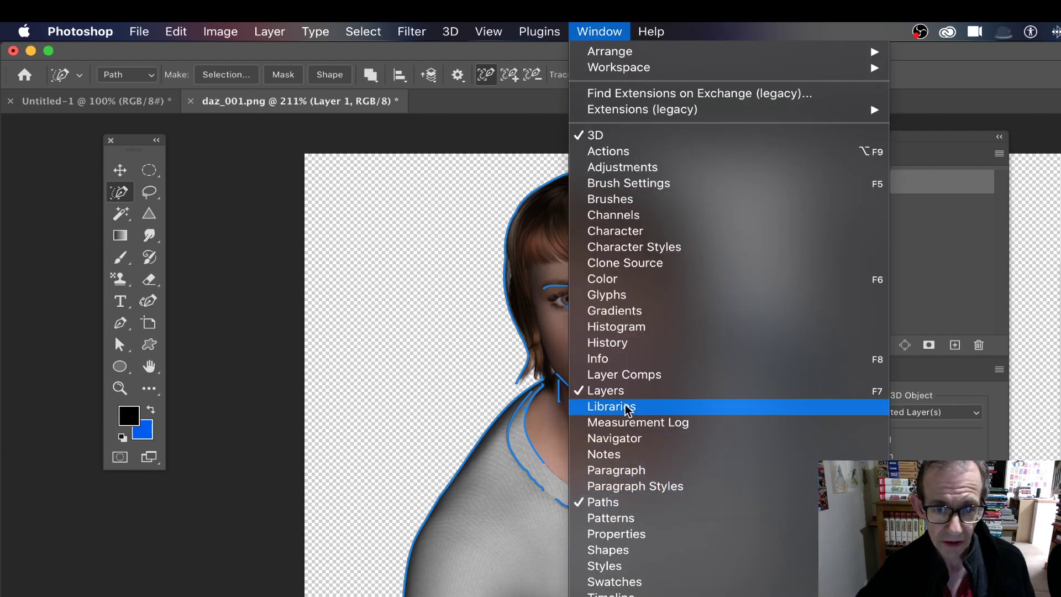
click(671, 393)
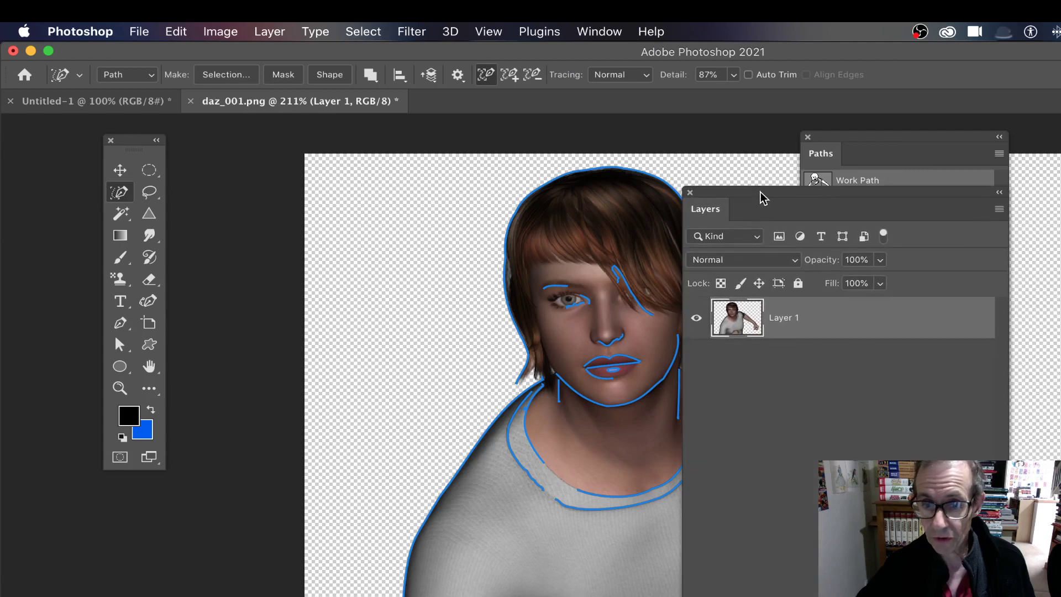
drag(763, 199, 775, 190)
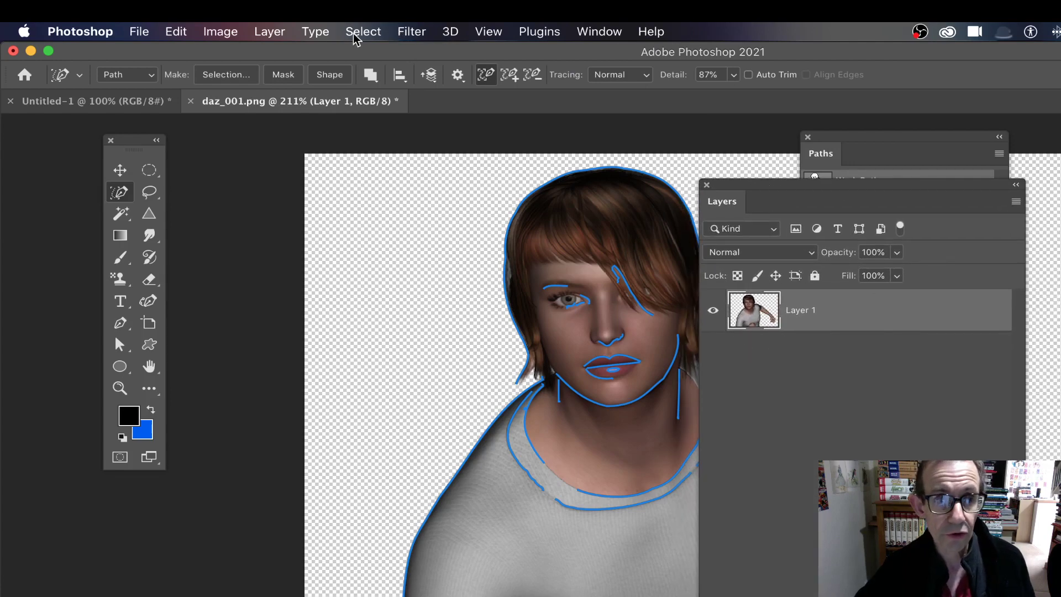
Add a new empty layer above the figure's layer.
click(274, 34)
mouse_move(284, 48)
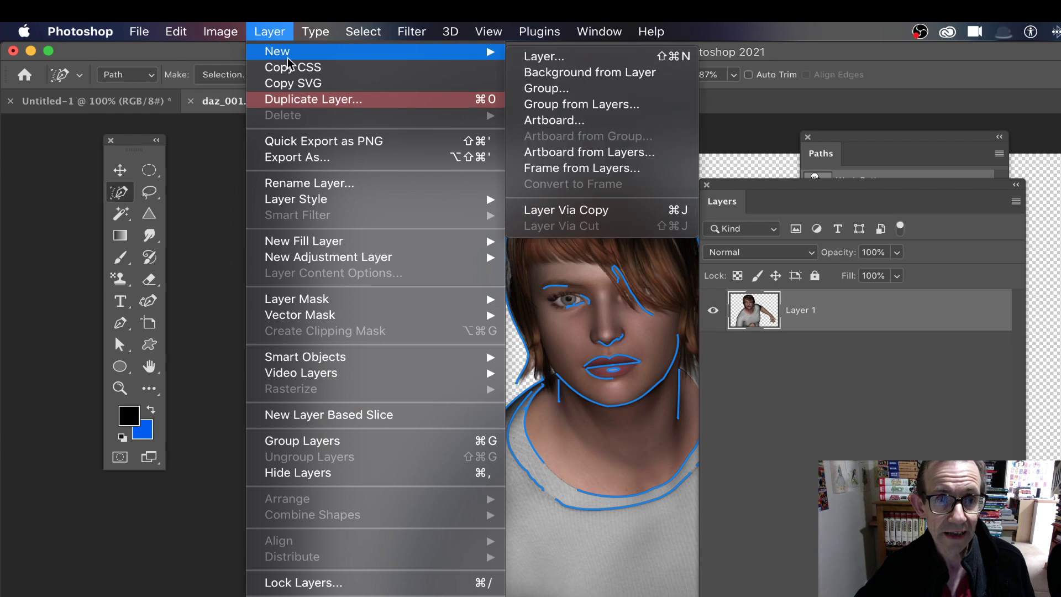
click(547, 55)
click(624, 245)
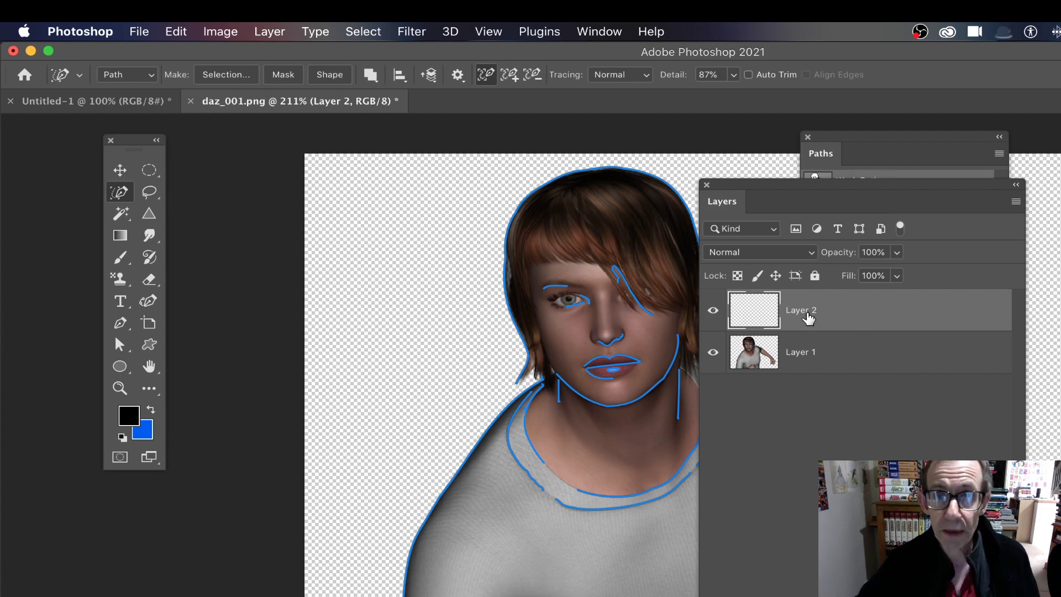
Bring the work path back into view and set the soft round pressure brush to a size of 36 px.
click(846, 147)
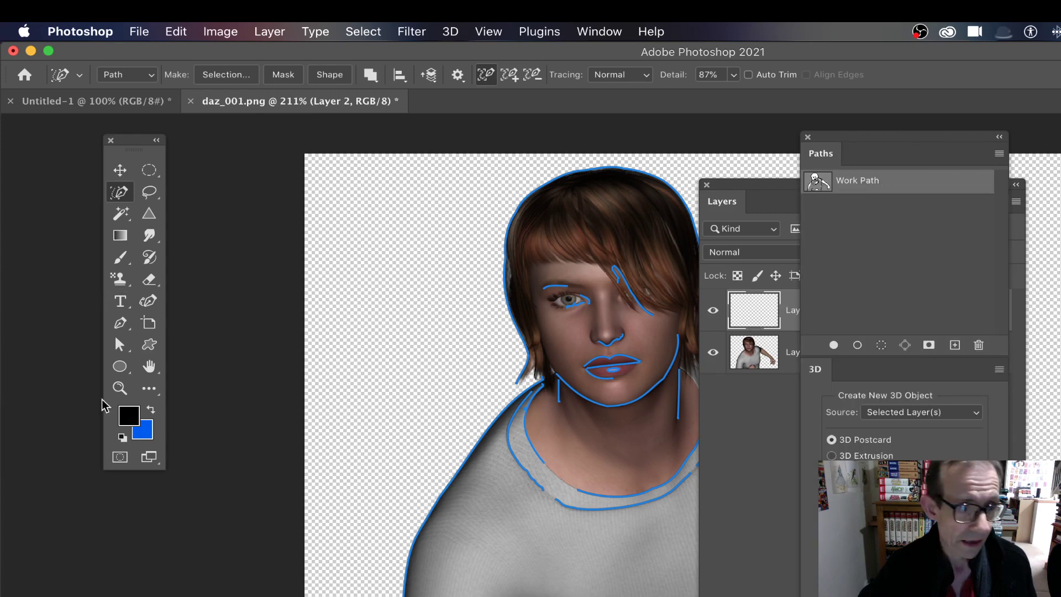
click(124, 258)
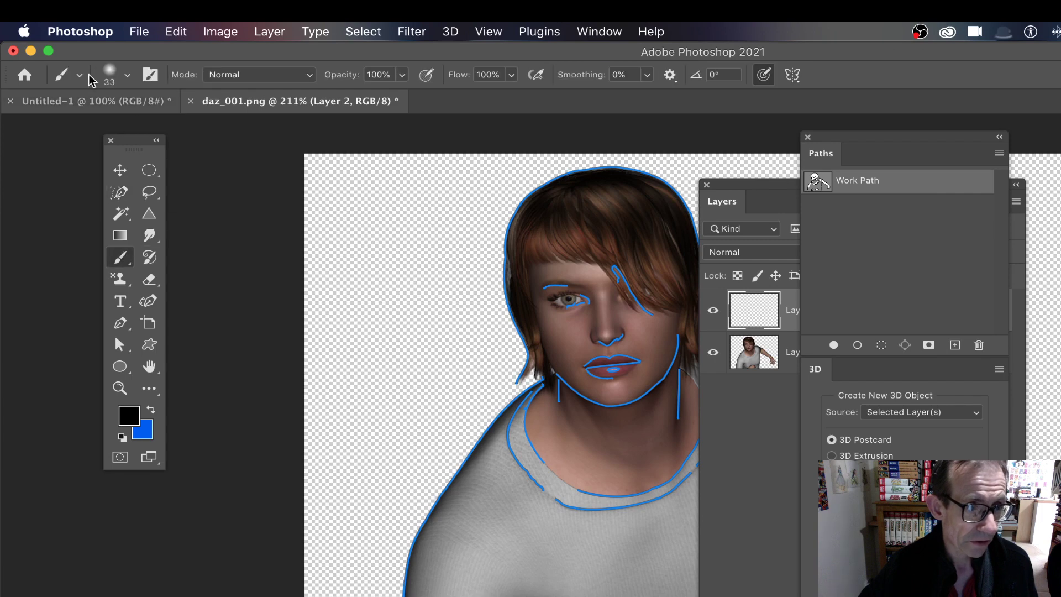
click(128, 76)
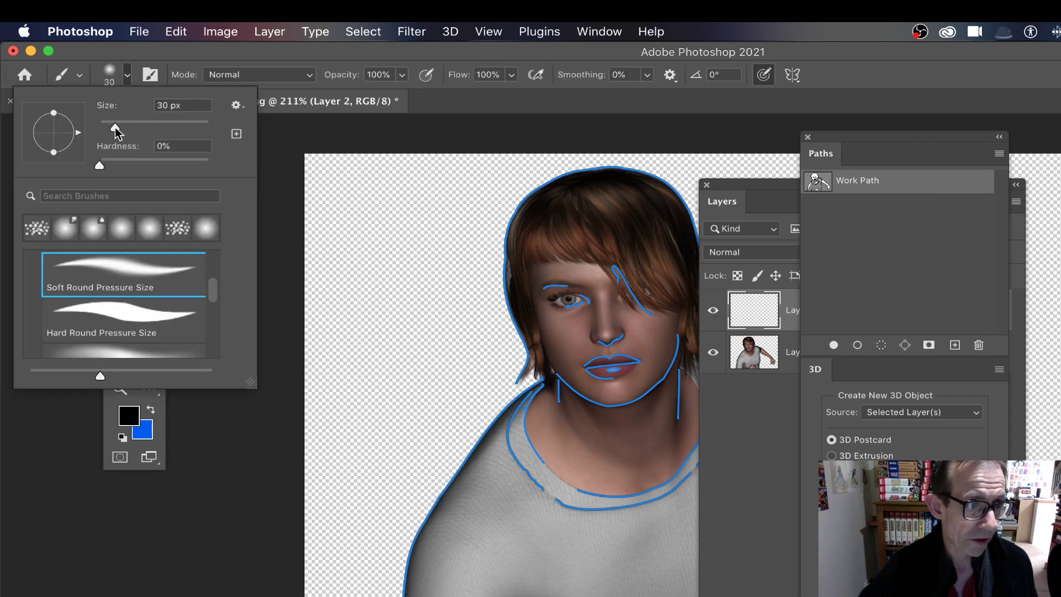
drag(116, 129, 119, 129)
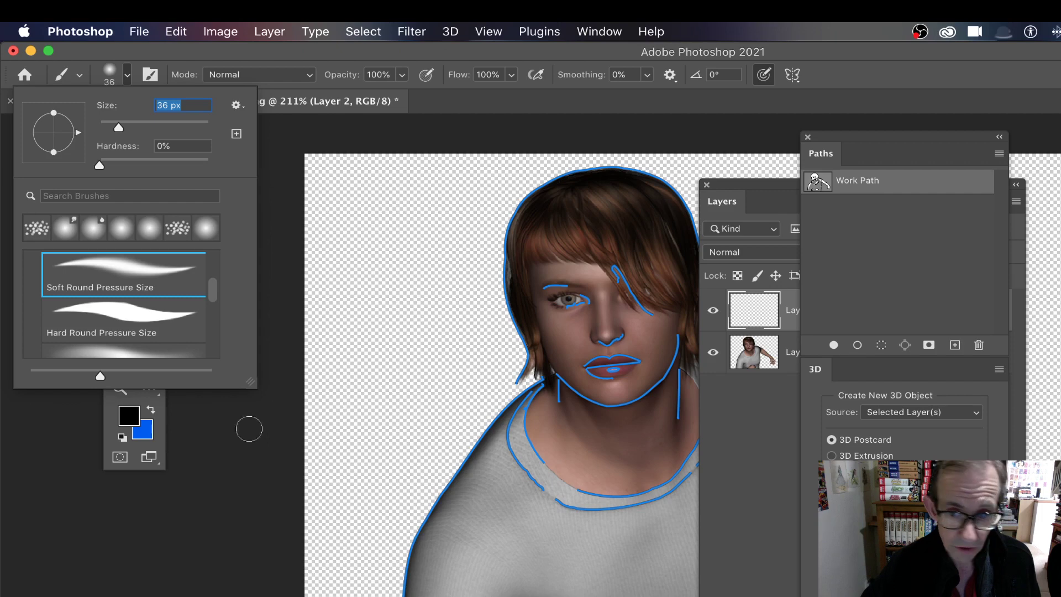
Select all the traced paths across the figure with the Path Selection tool.
click(999, 154)
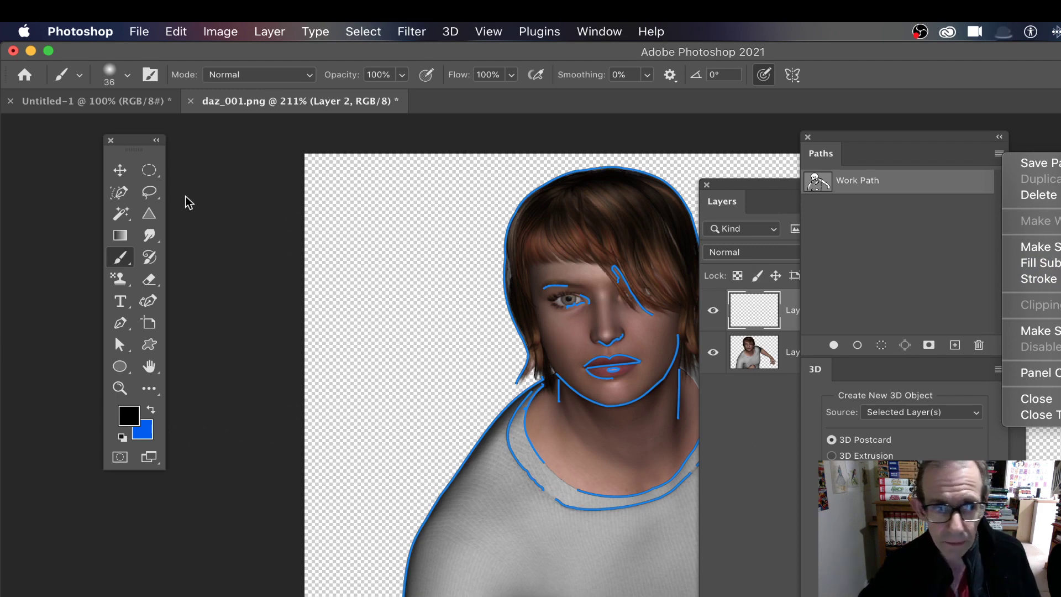
click(122, 350)
click(122, 349)
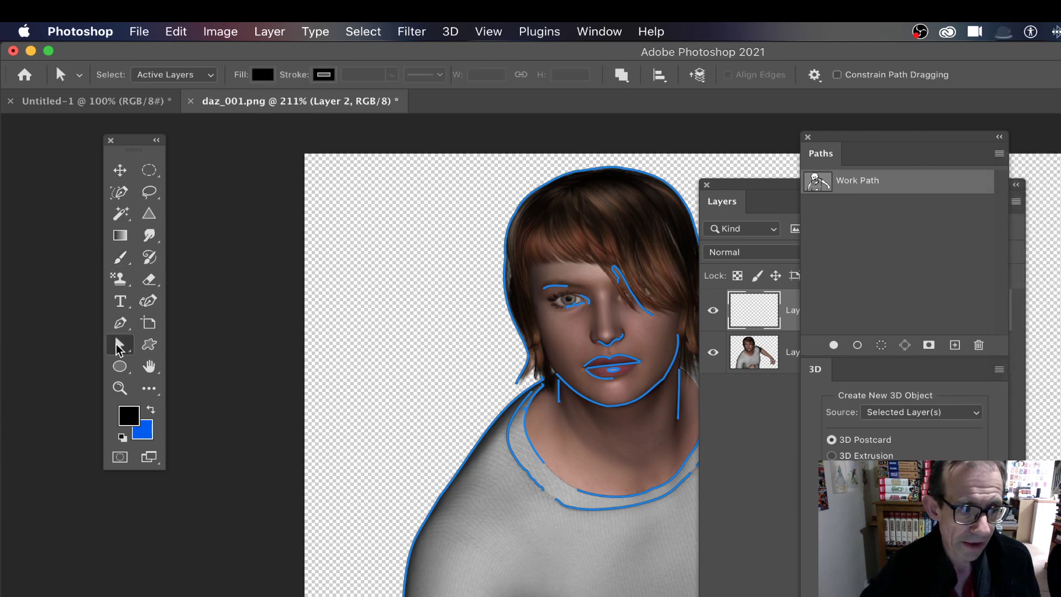
click(202, 371)
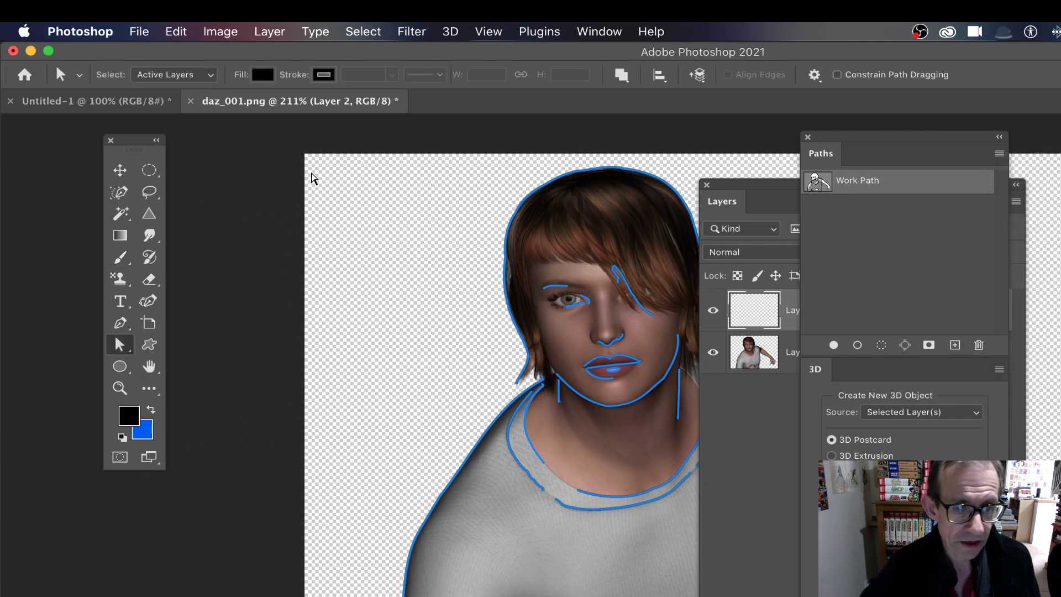
drag(332, 163, 829, 553)
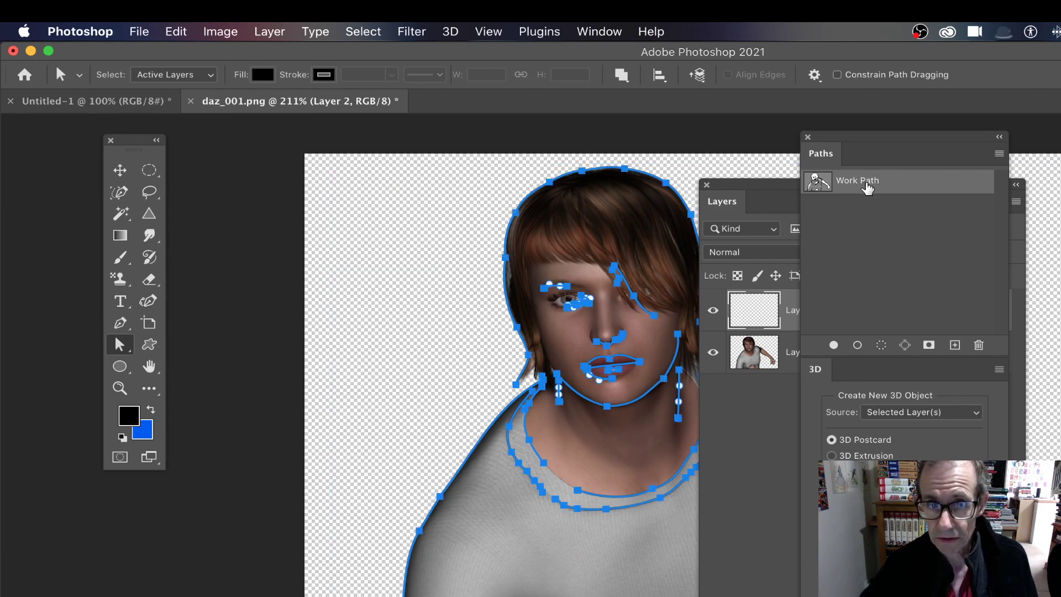
Stroke the selected figure paths on the new layer with the Brush tool and Simulate Pressure enabled.
click(998, 153)
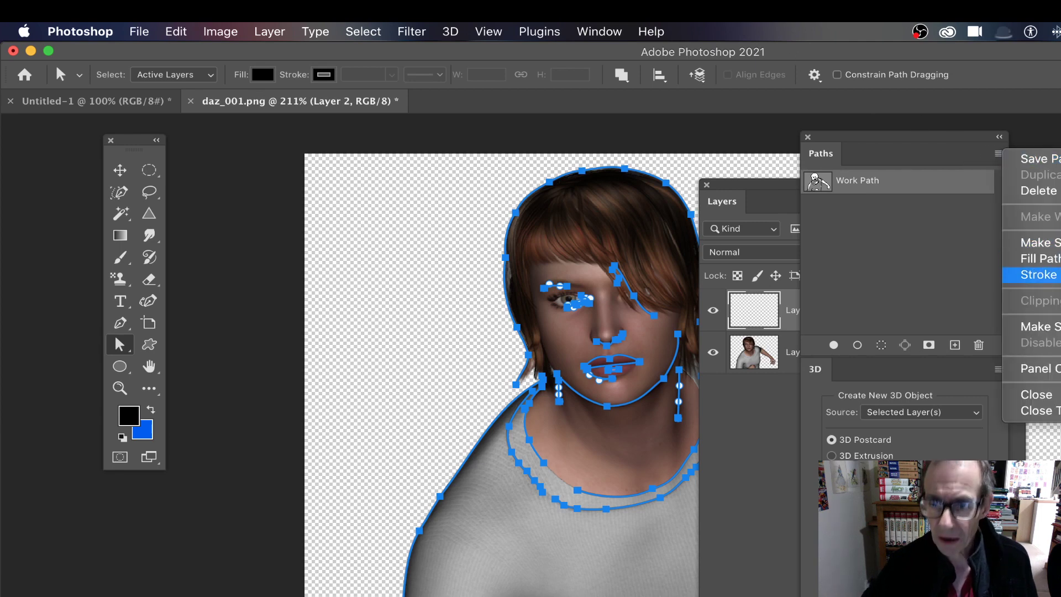
click(1039, 274)
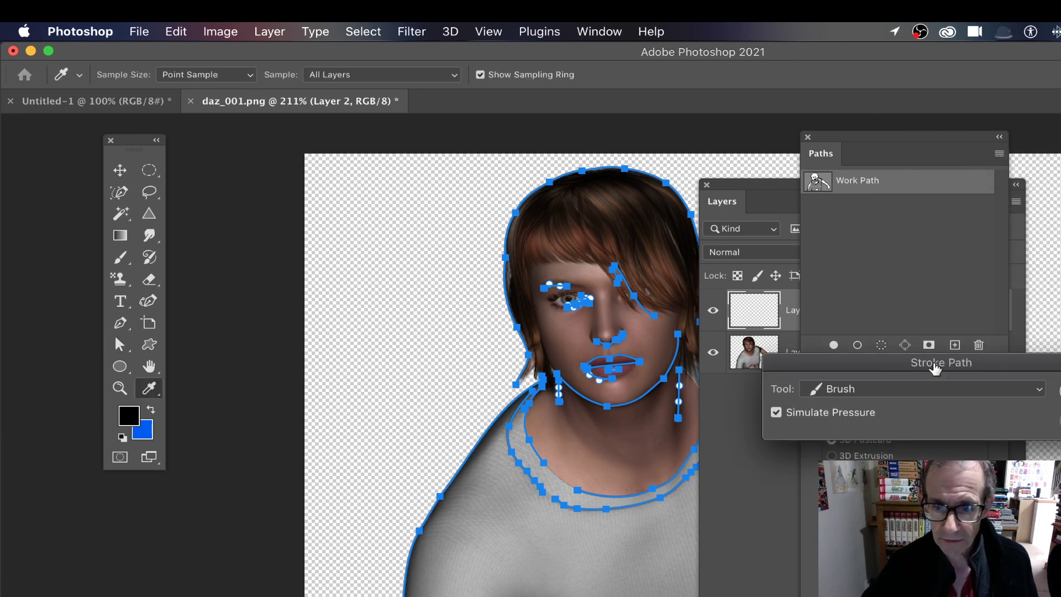
mouse_move(659, 232)
mouse_down()
mouse_move(716, 202)
mouse_move(737, 207)
mouse_up()
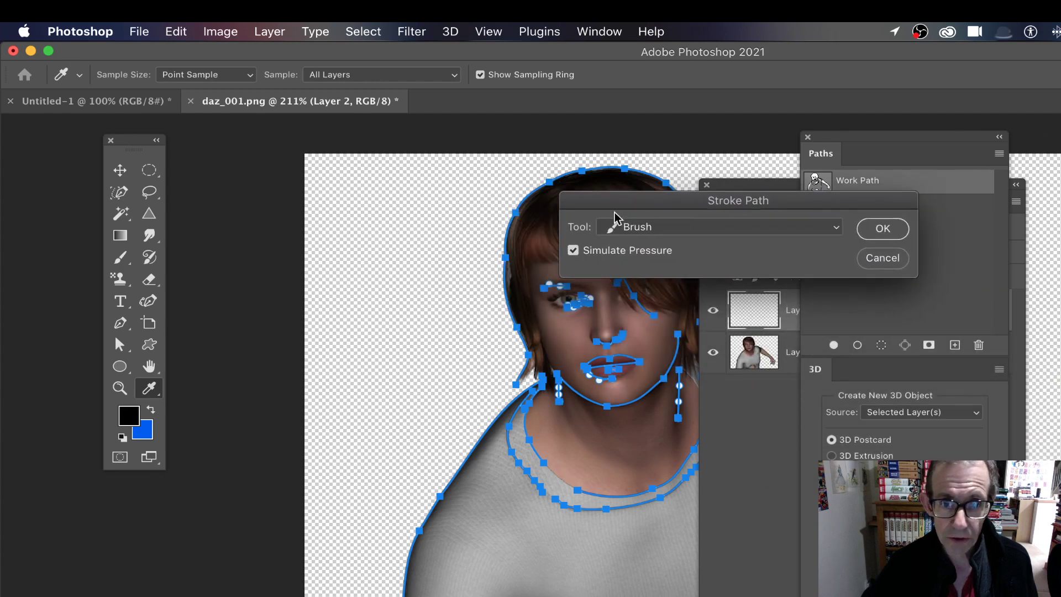
click(706, 230)
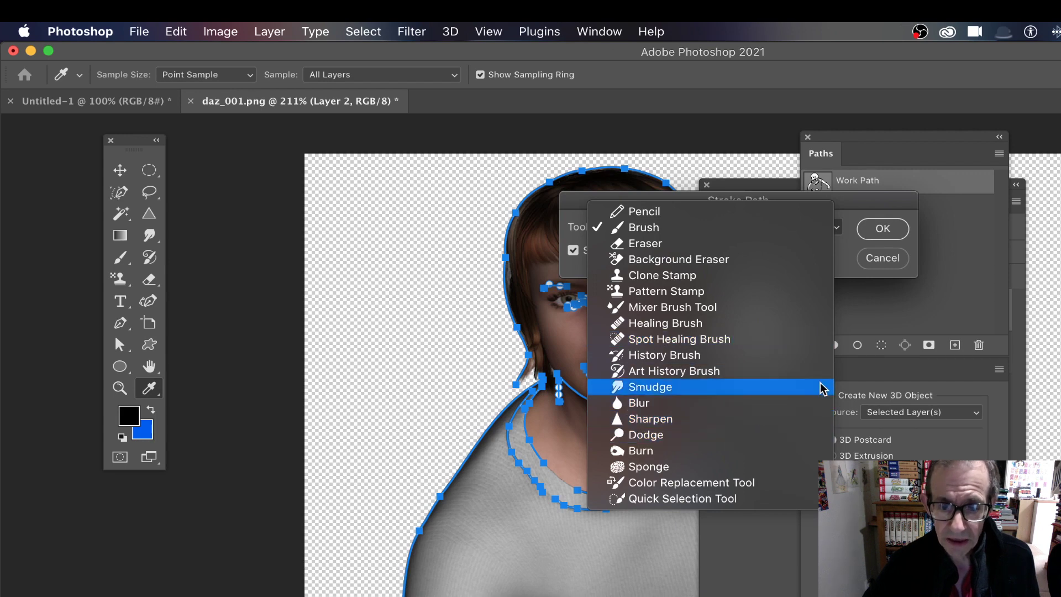
click(848, 268)
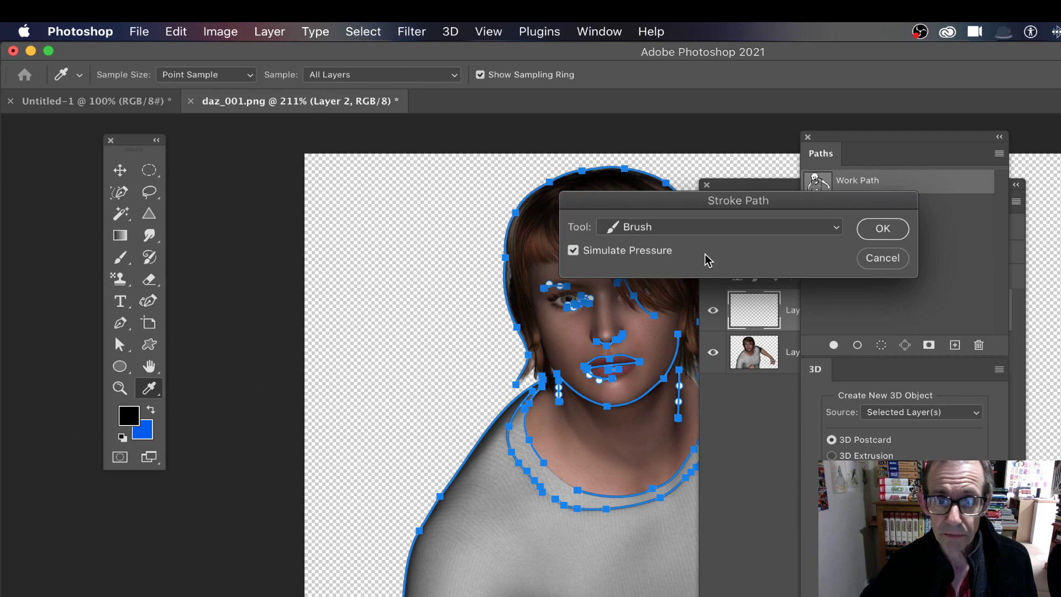
click(883, 228)
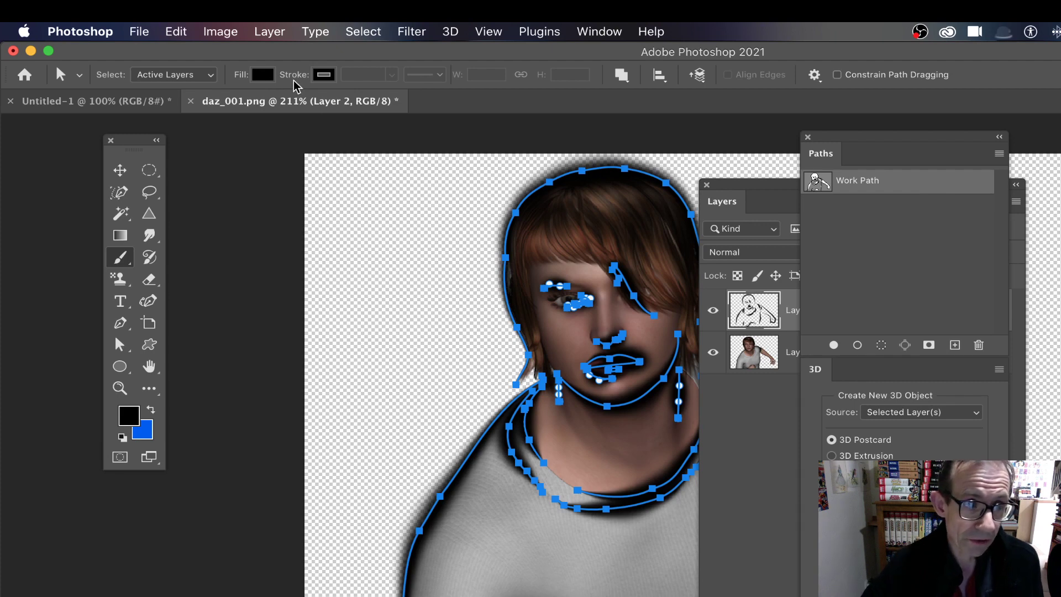
Set the foreground colour to red, d30000.
click(130, 417)
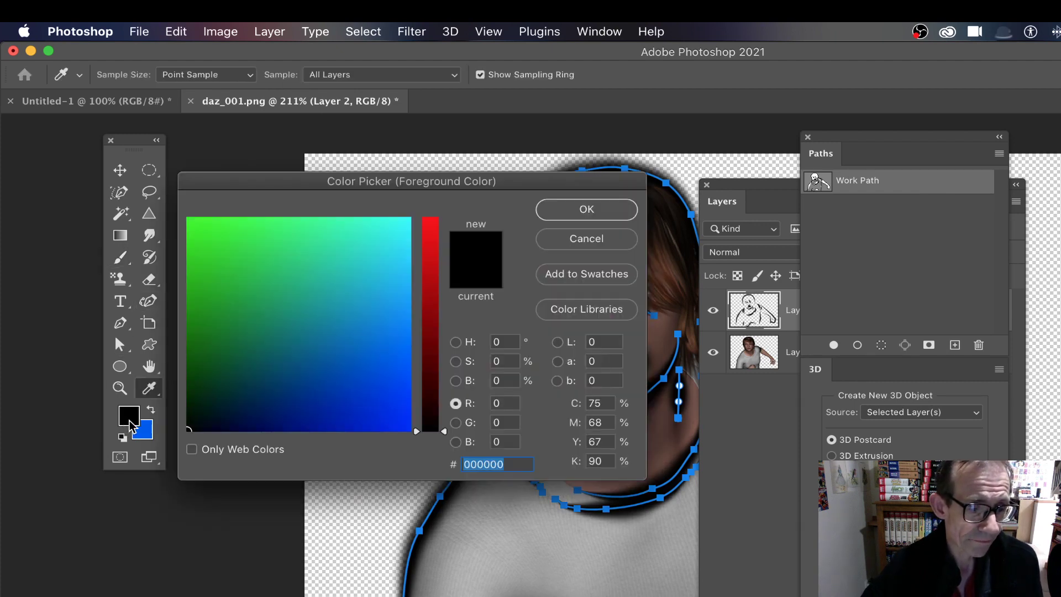
click(430, 260)
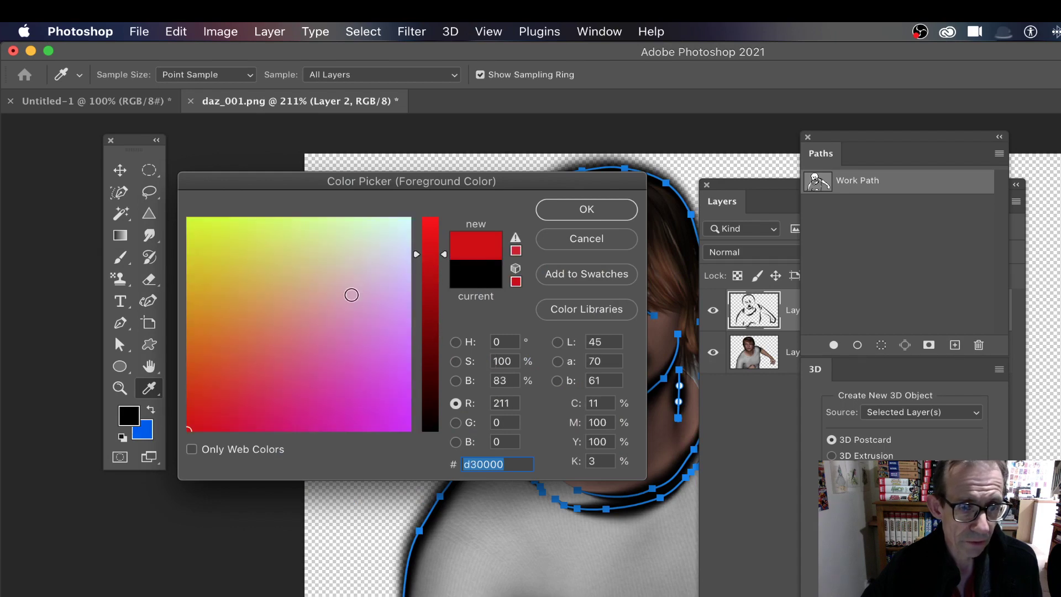
click(600, 220)
key(a)
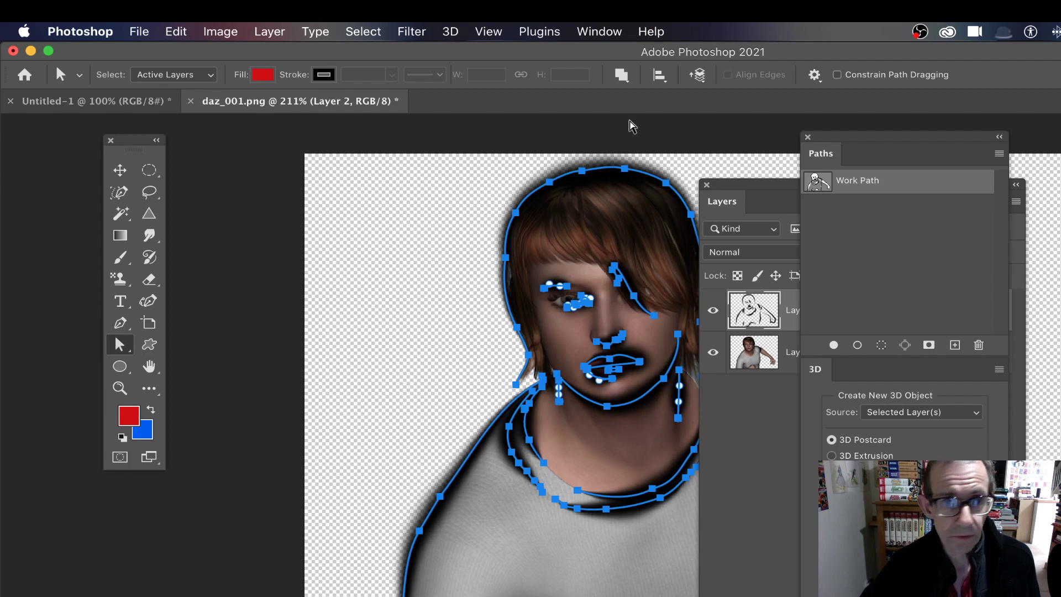
Reduce the soft round pressure brush to a size of 15 px.
click(121, 258)
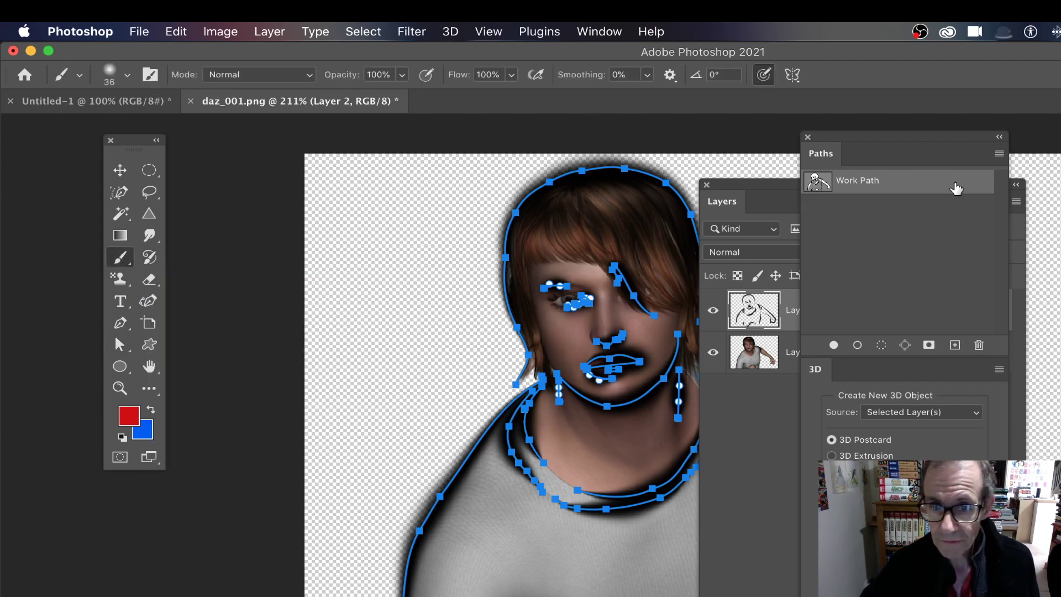
click(127, 76)
drag(115, 122, 106, 131)
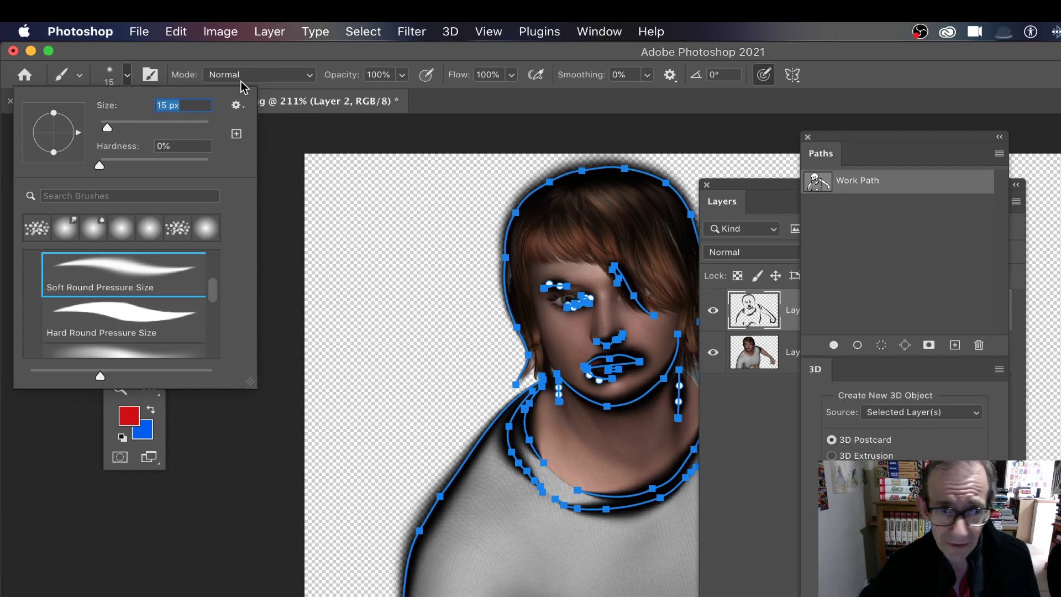
click(431, 51)
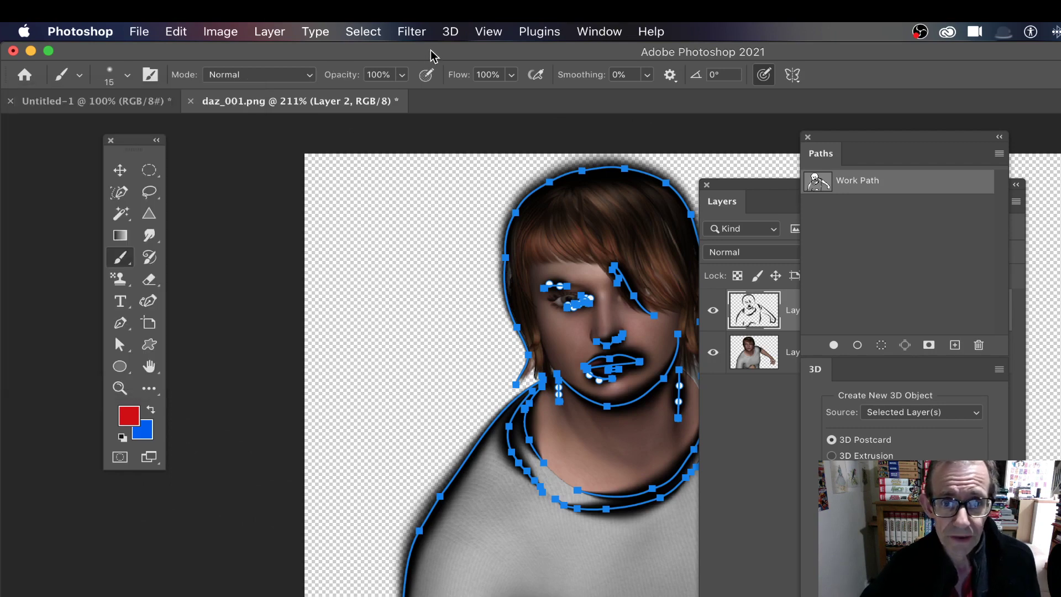
Stroke the same figure paths again in red with the smaller brush, keeping Simulate Pressure enabled.
click(1000, 155)
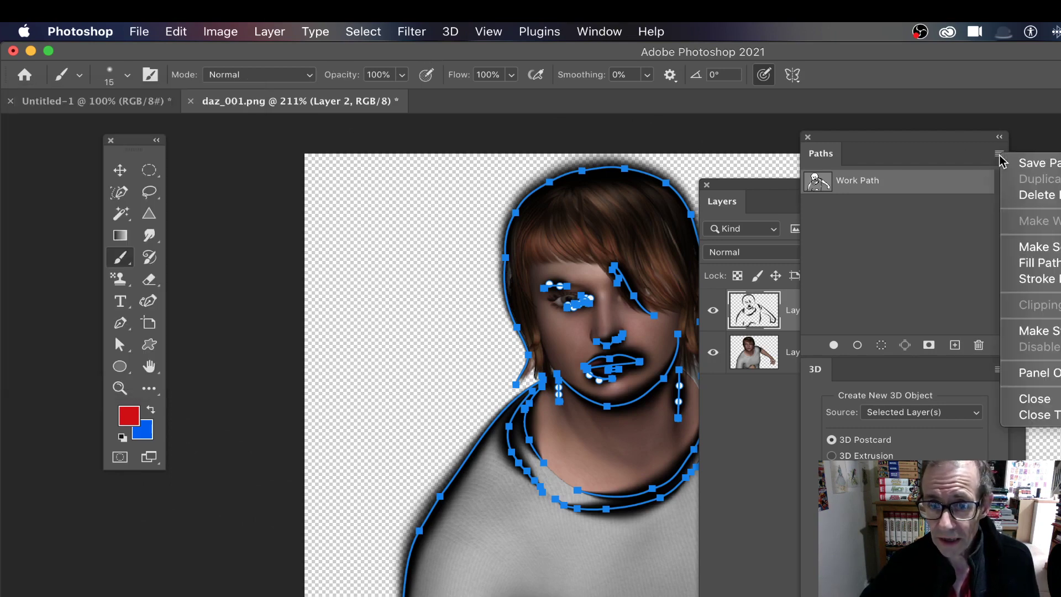
click(1047, 278)
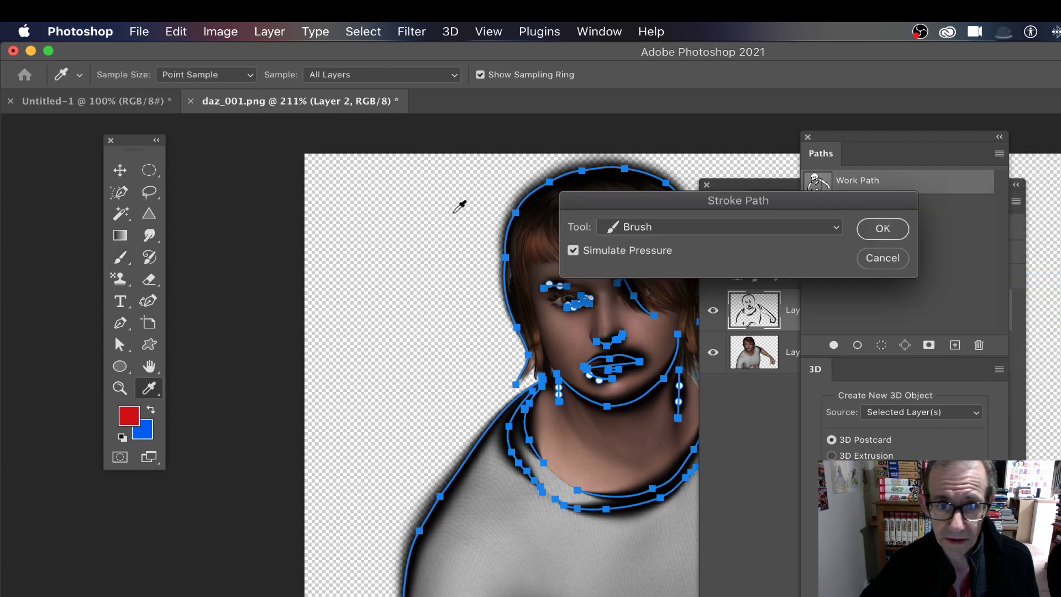
click(894, 230)
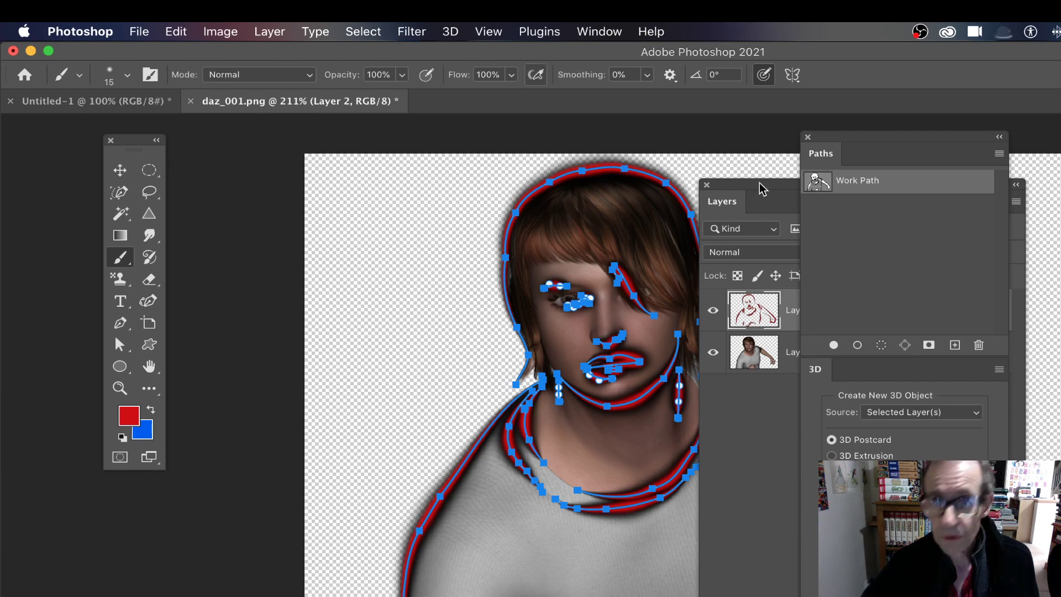
Hide the figure's layer, deselect the work path and move the Layers and Paths panels clear of the stroked outline.
click(714, 353)
drag(763, 191, 1003, 217)
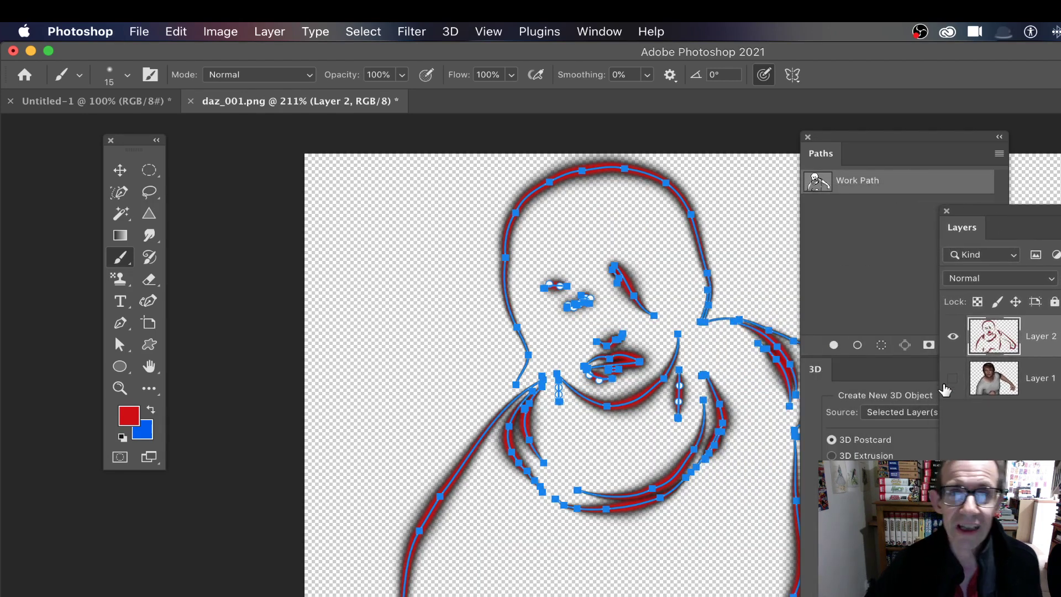
click(828, 219)
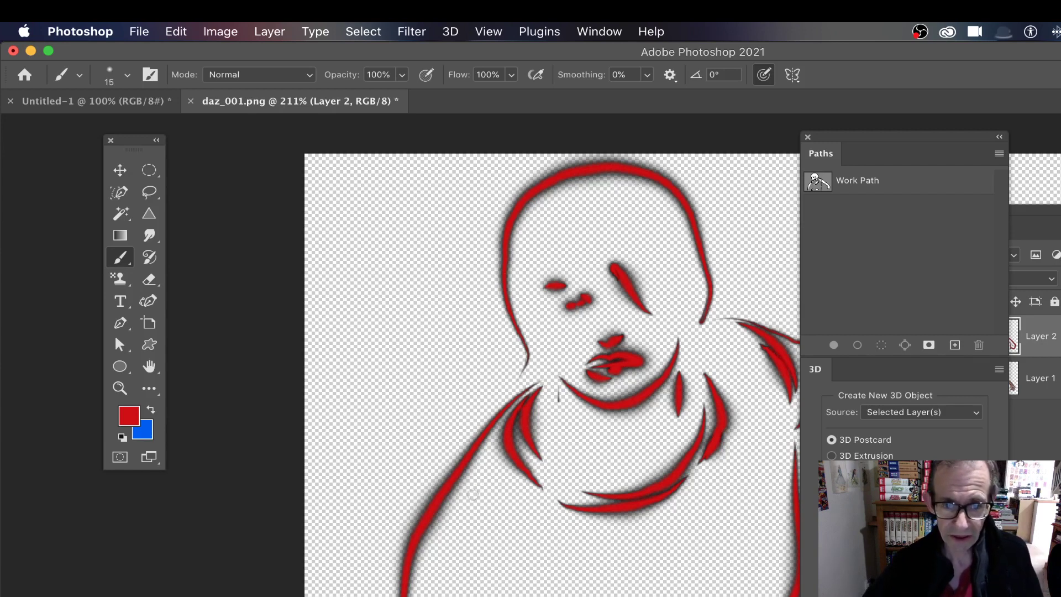
drag(846, 138, 1049, 126)
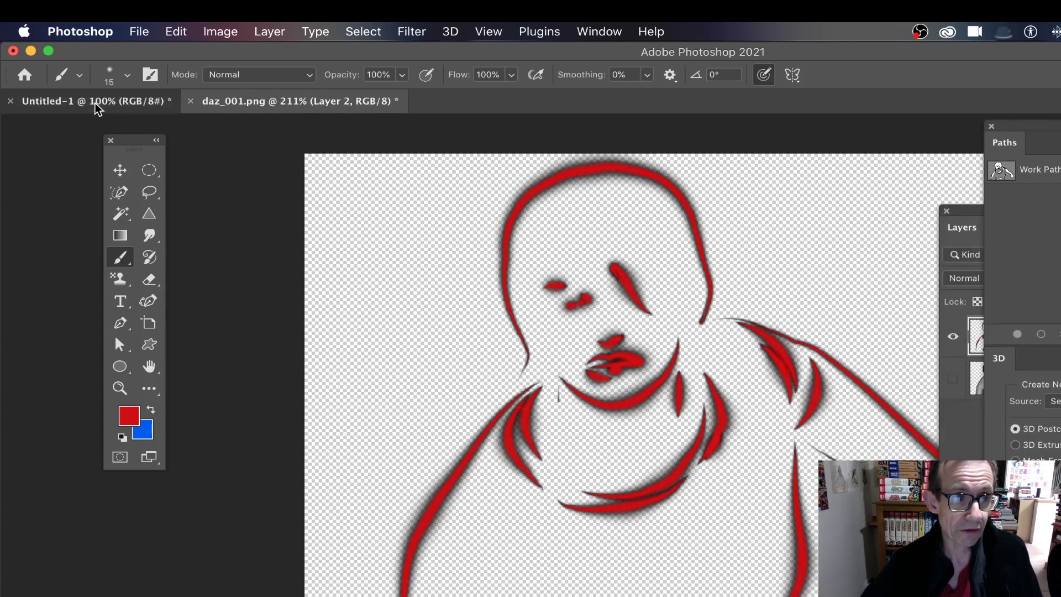
Switch to the Untitled-1 document with the Custom Shape tool and revert it to its blank white background.
click(68, 102)
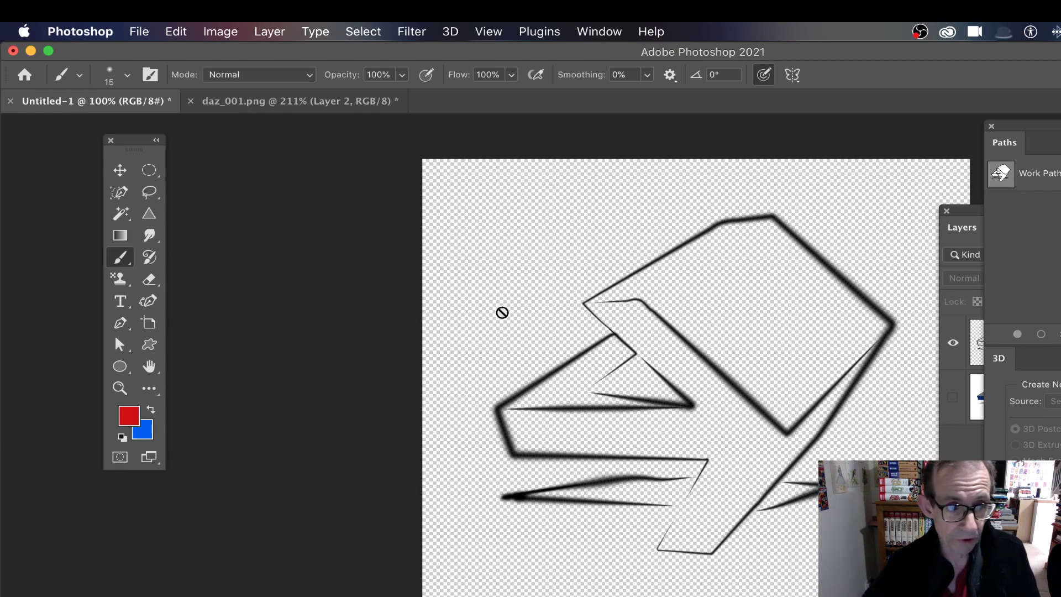
click(150, 350)
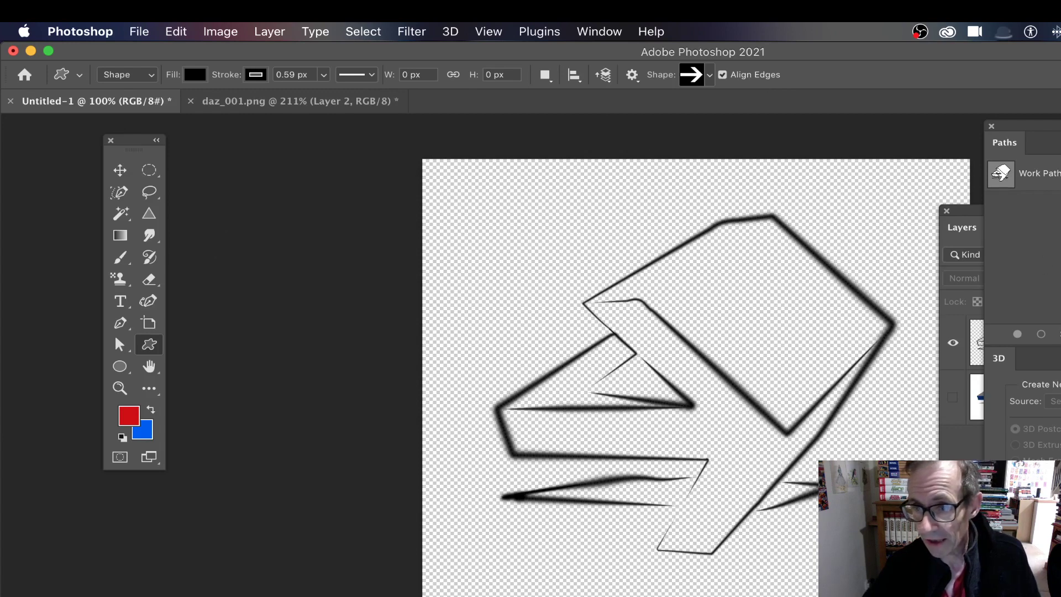
drag(962, 228, 697, 362)
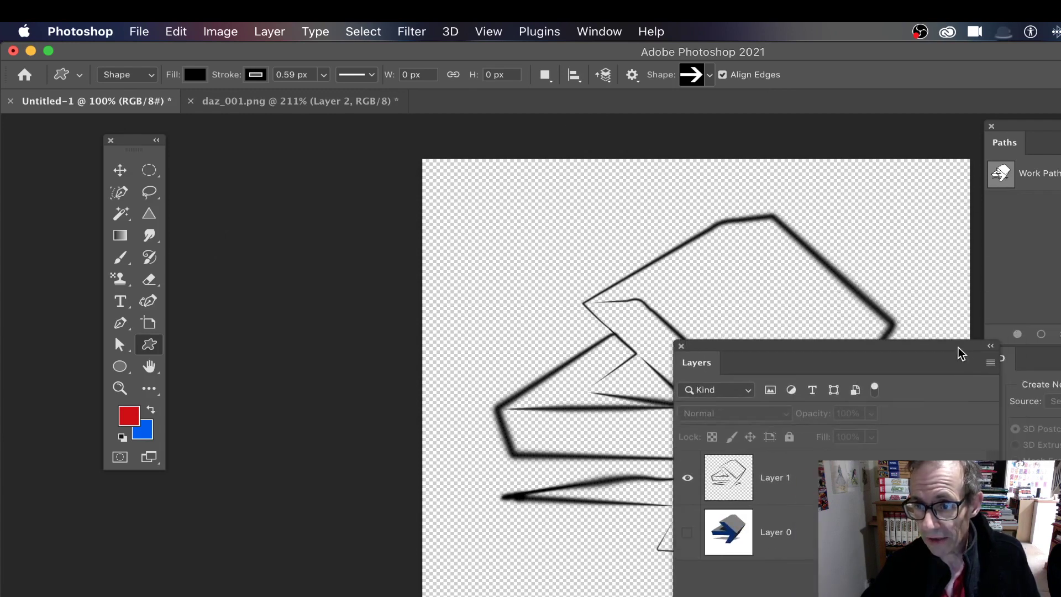
click(609, 35)
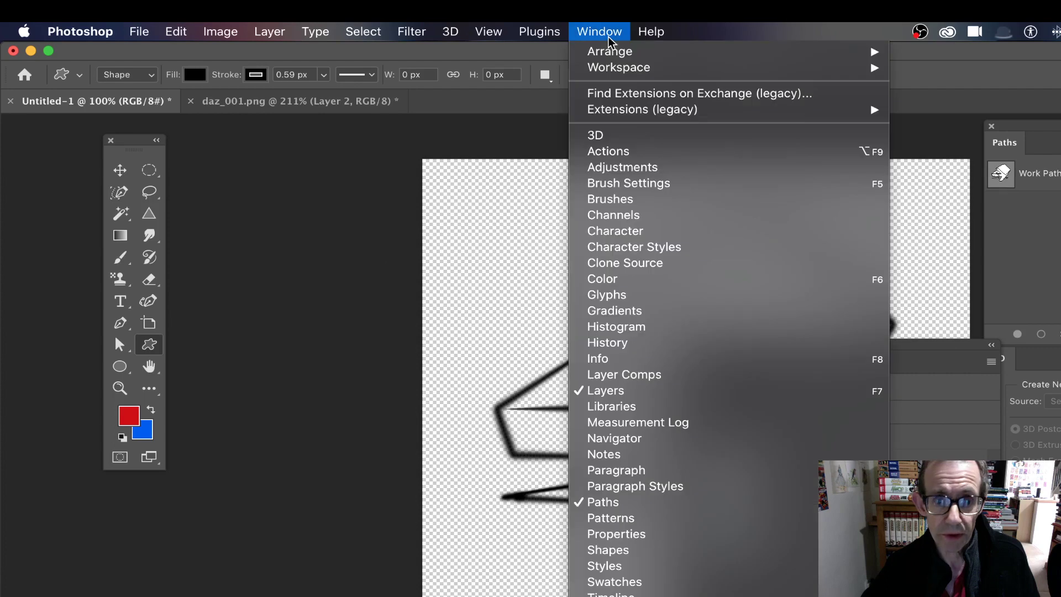
click(653, 345)
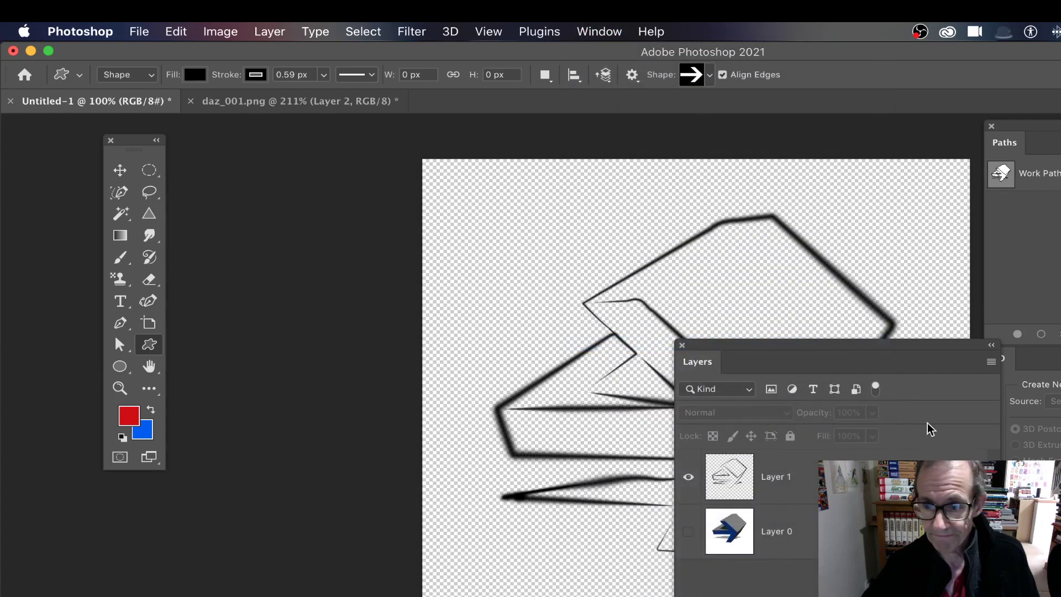
key(F12)
drag(801, 351, 1011, 270)
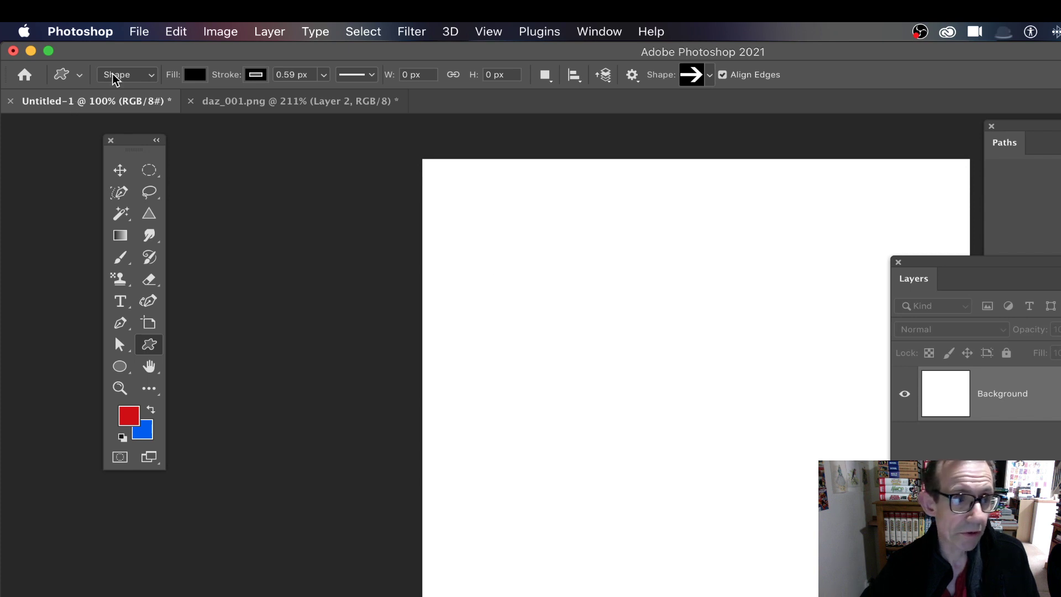
Draw an arrow custom shape about 680 by 528 px on the blank canvas and fill it with light salmon.
drag(538, 320, 815, 522)
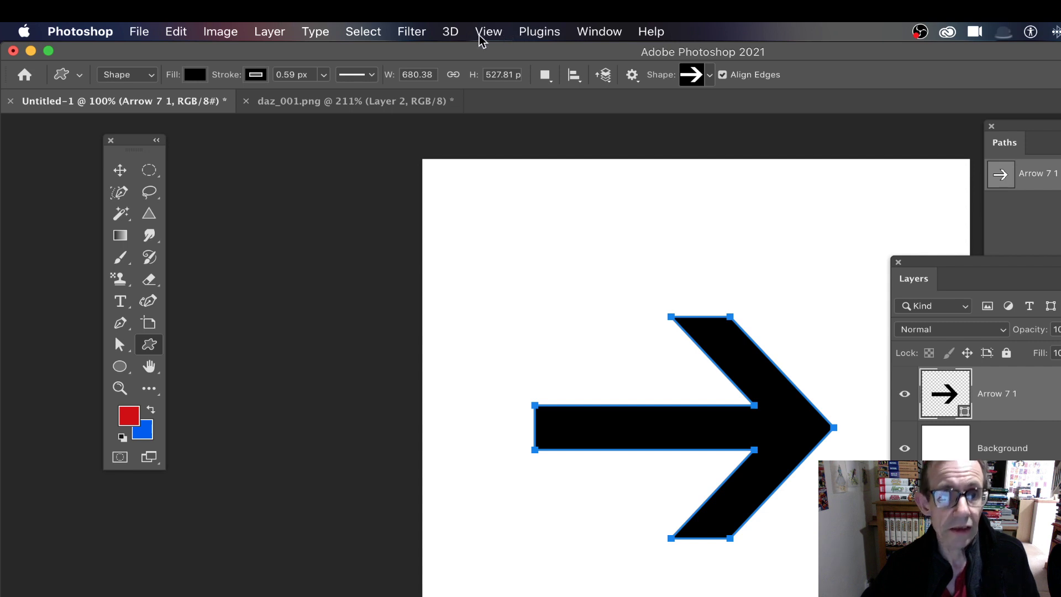
click(450, 33)
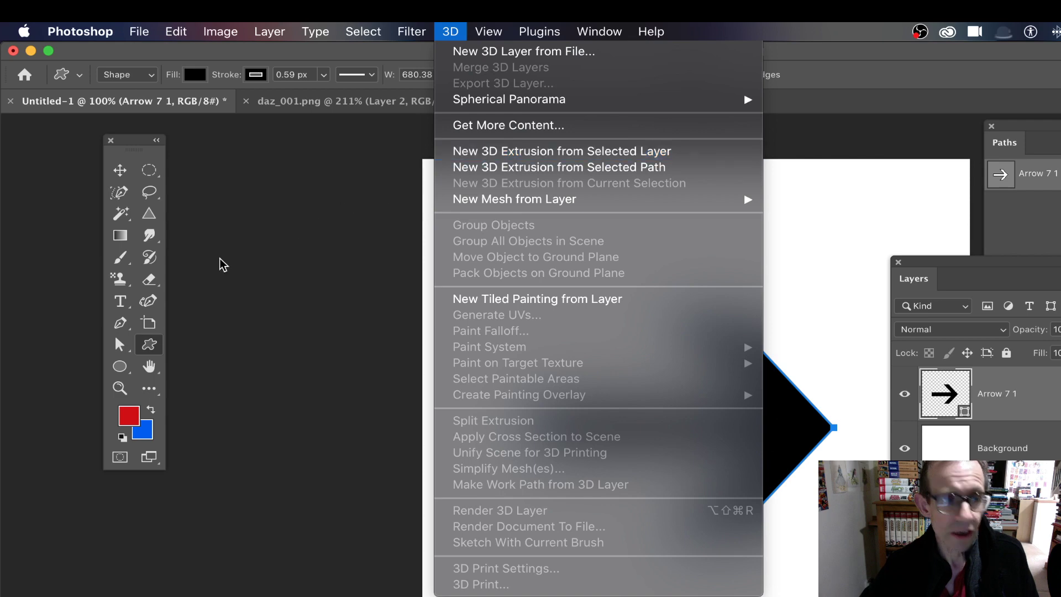
click(214, 258)
click(196, 75)
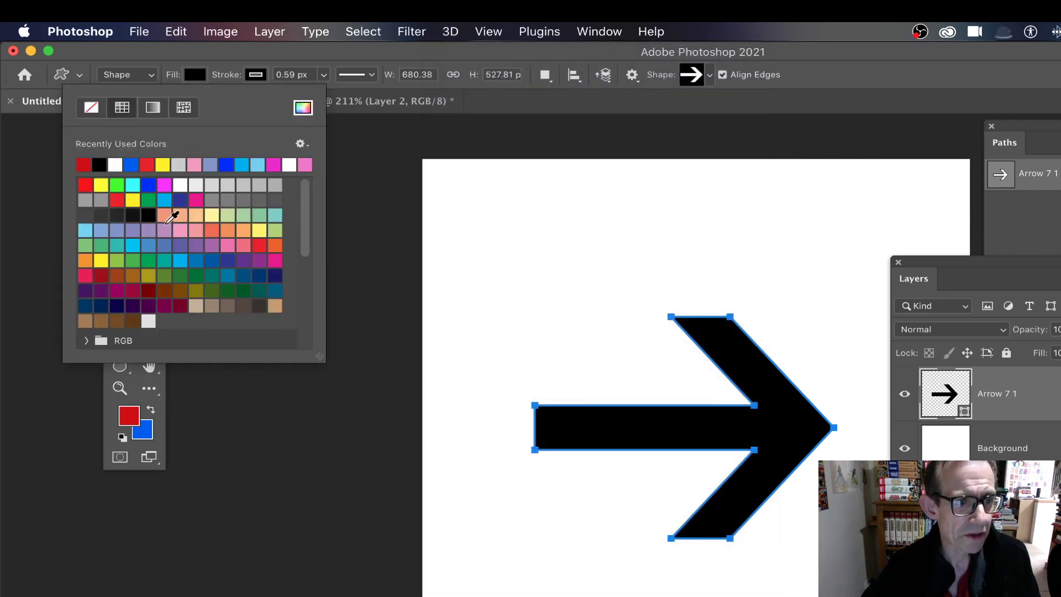
click(164, 215)
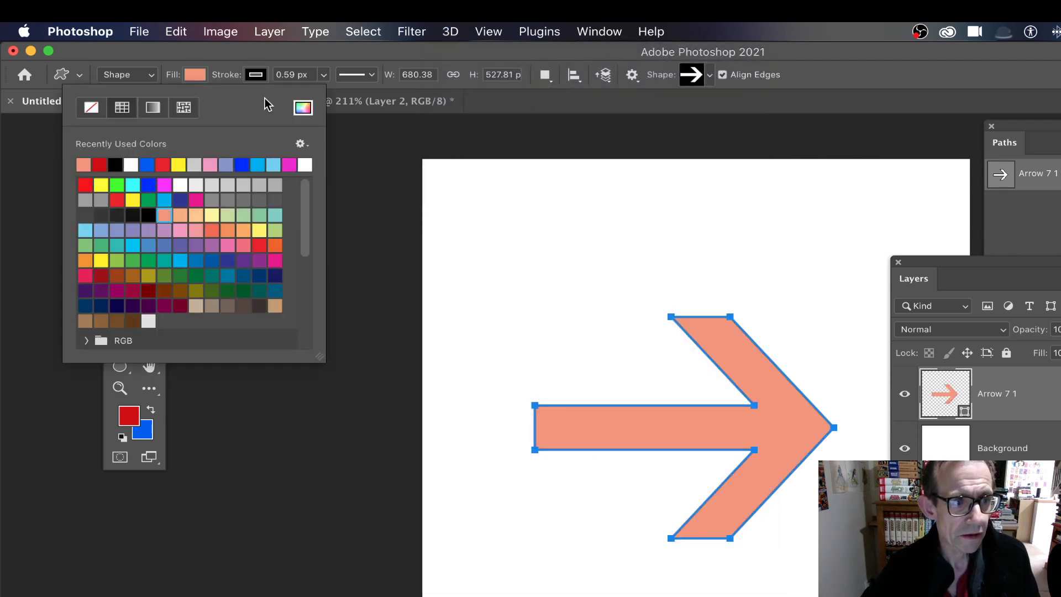
Set the arrow shape's stroke width to 0.95 px.
click(325, 76)
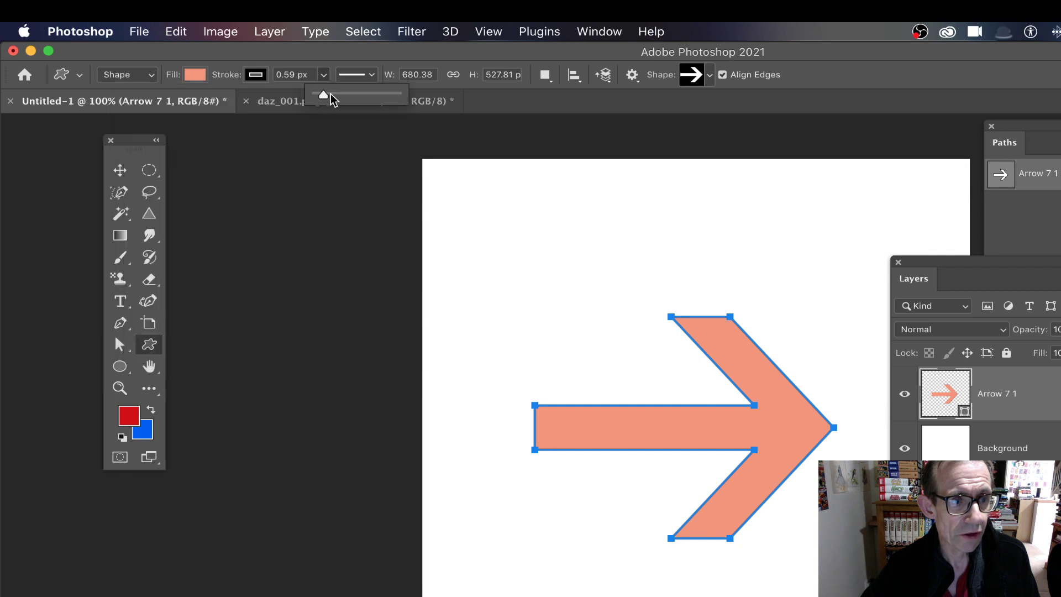
drag(322, 94, 333, 94)
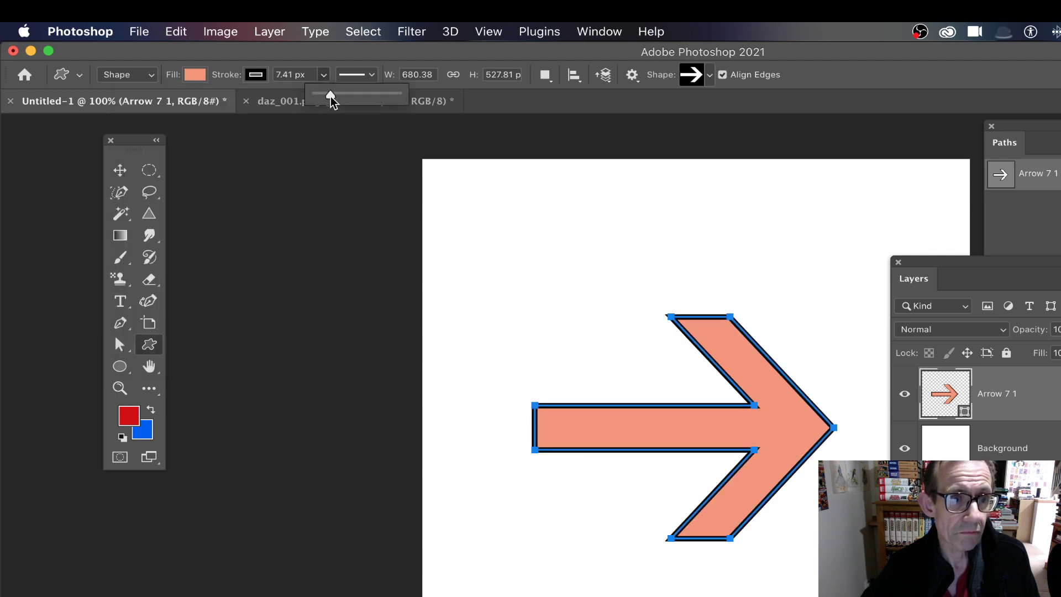
drag(331, 96, 327, 96)
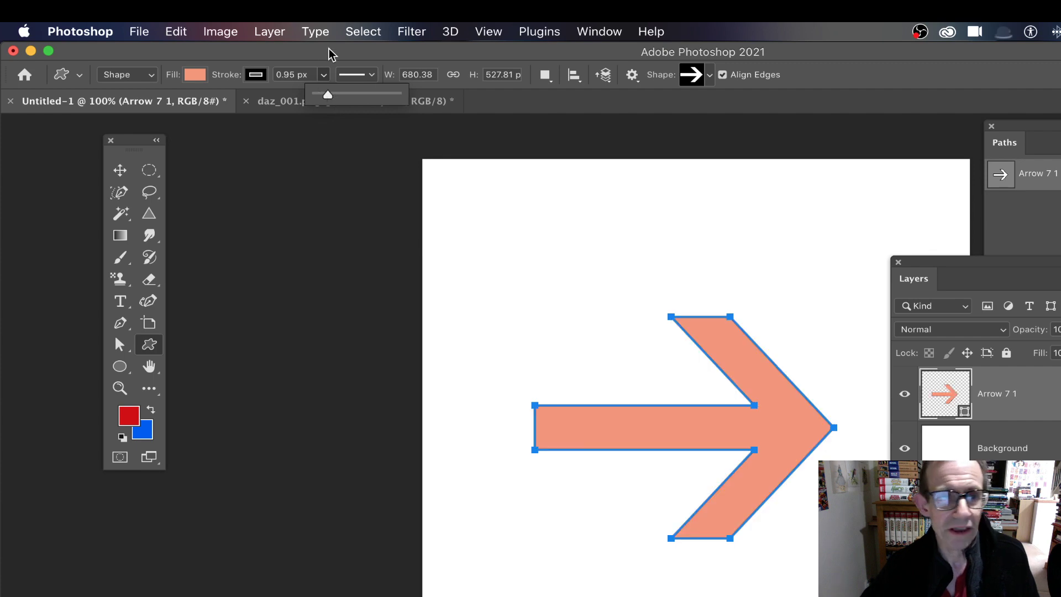
Create a 3D extrusion from the arrow layer and orbit the view to show it obliquely from the front.
key(v)
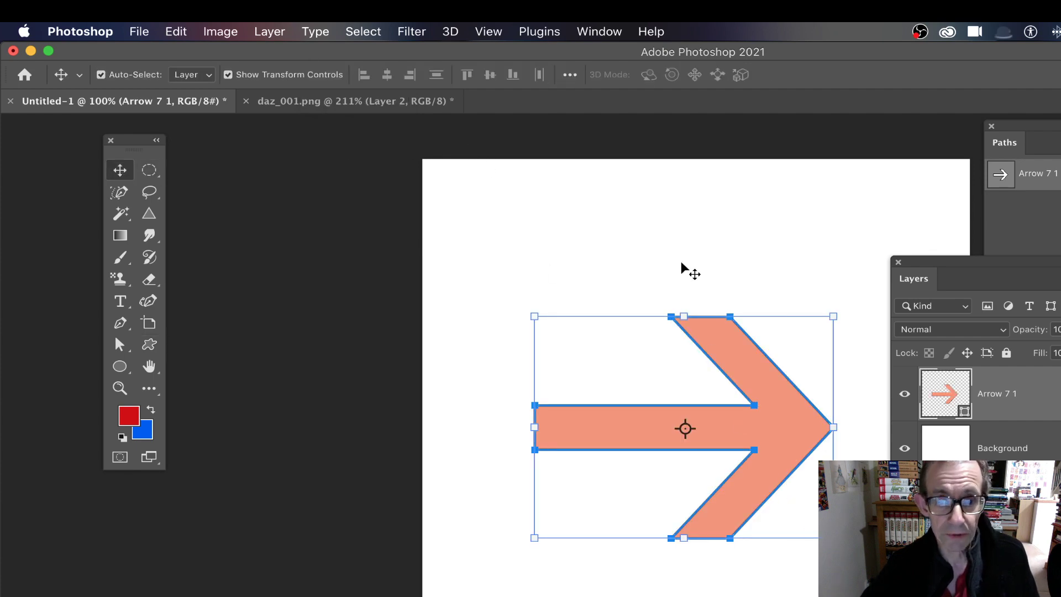
click(450, 32)
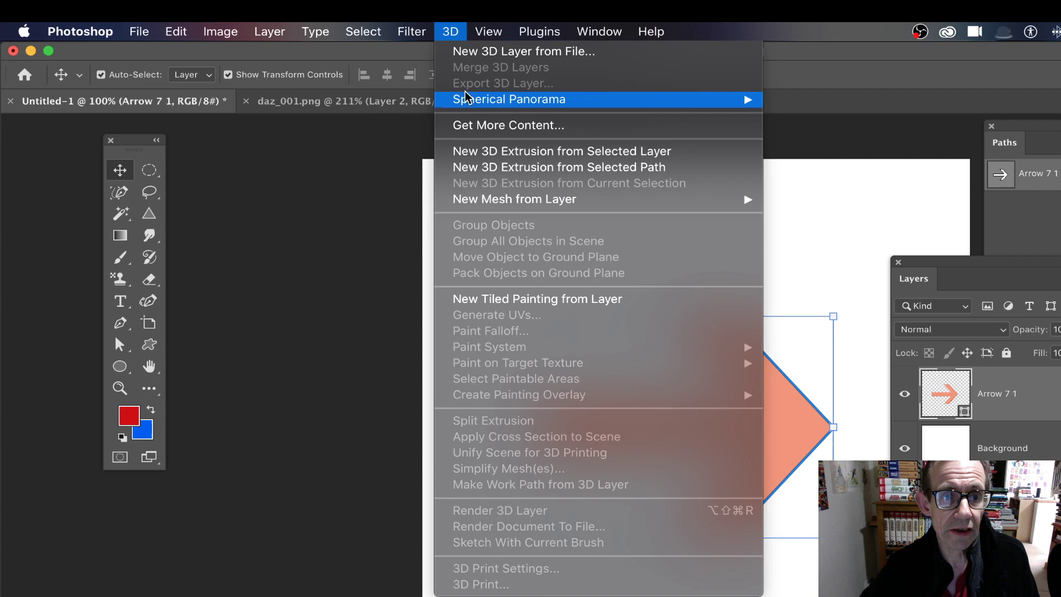
click(487, 148)
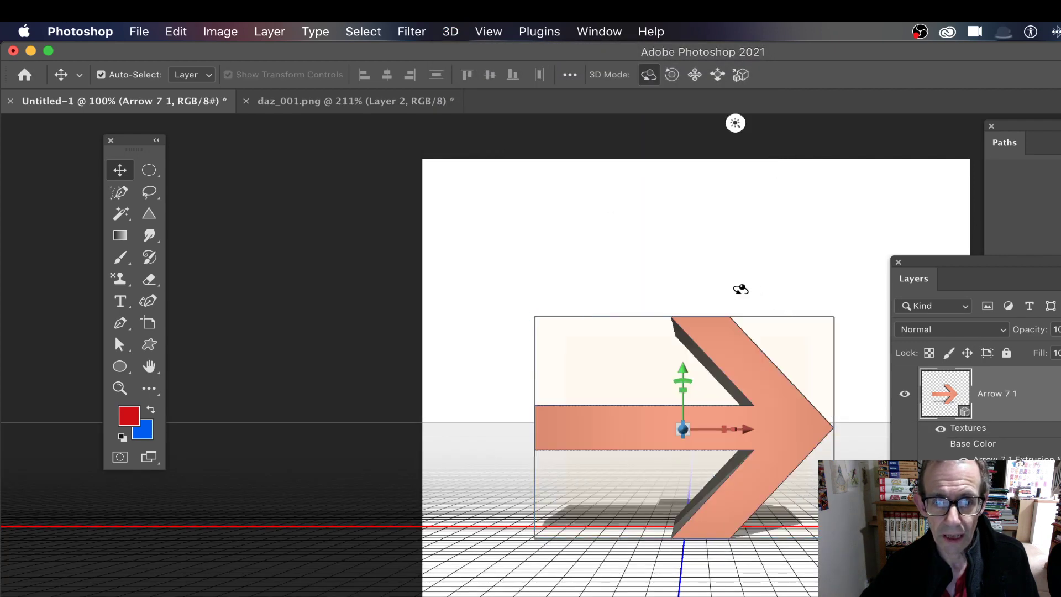
drag(802, 281, 670, 332)
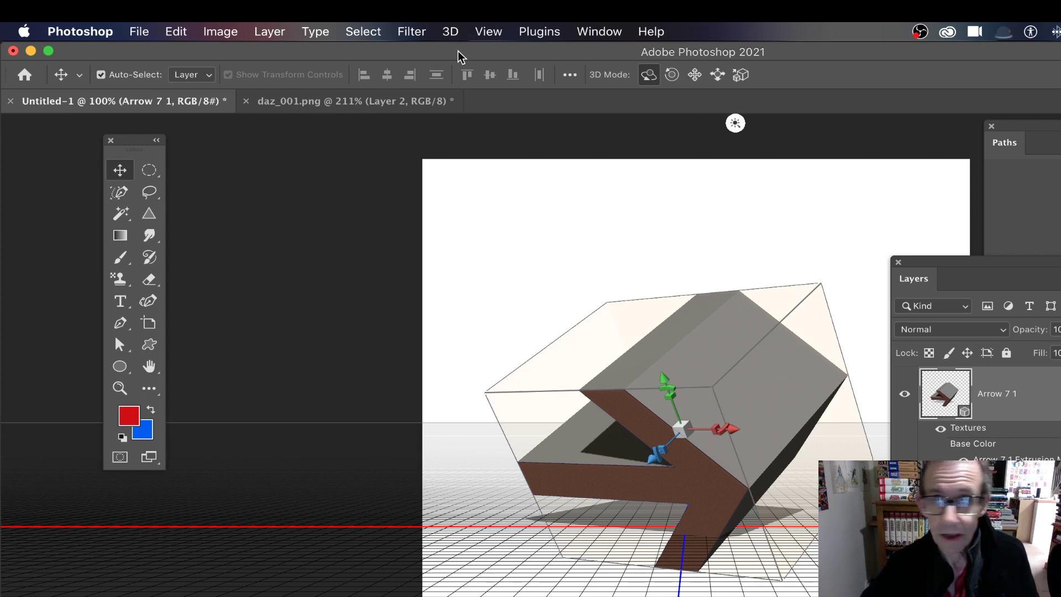
Flatten the 3D arrow document into a single background layer and set the Content-Aware Tracing detail to 100%.
click(270, 32)
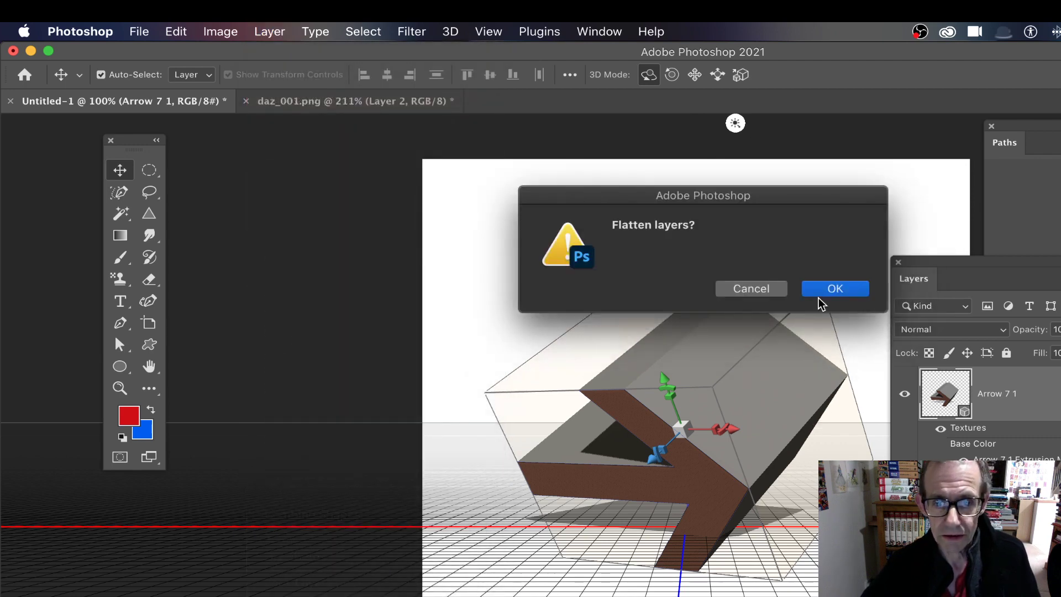
click(821, 292)
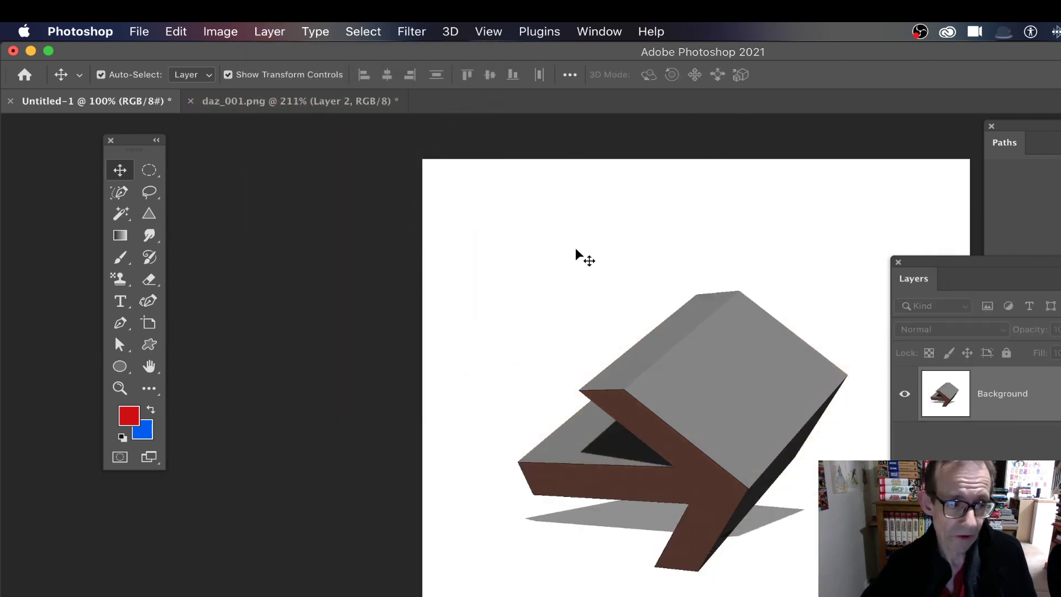
click(121, 194)
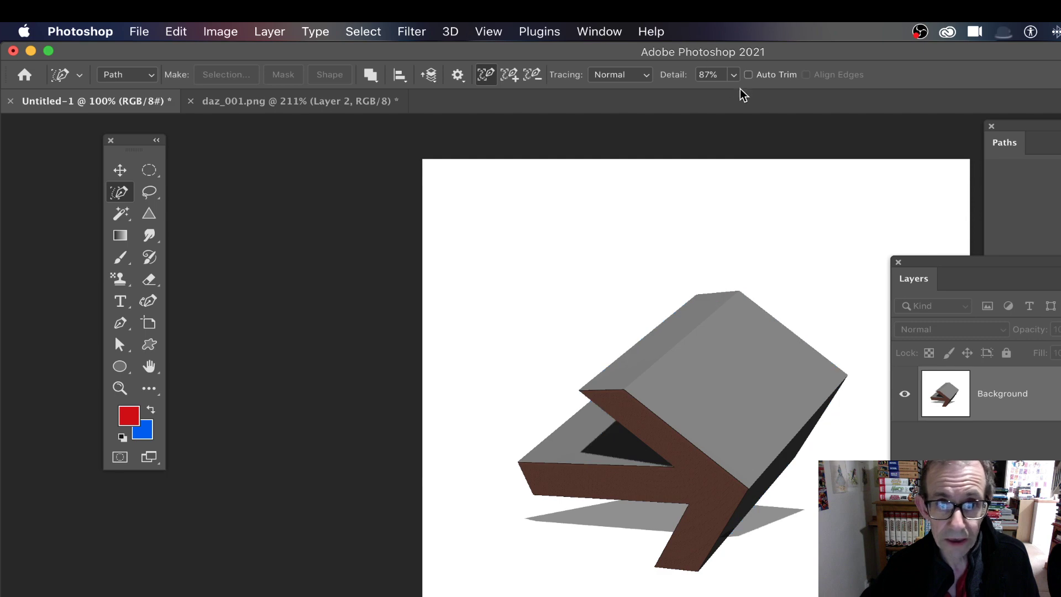
click(733, 76)
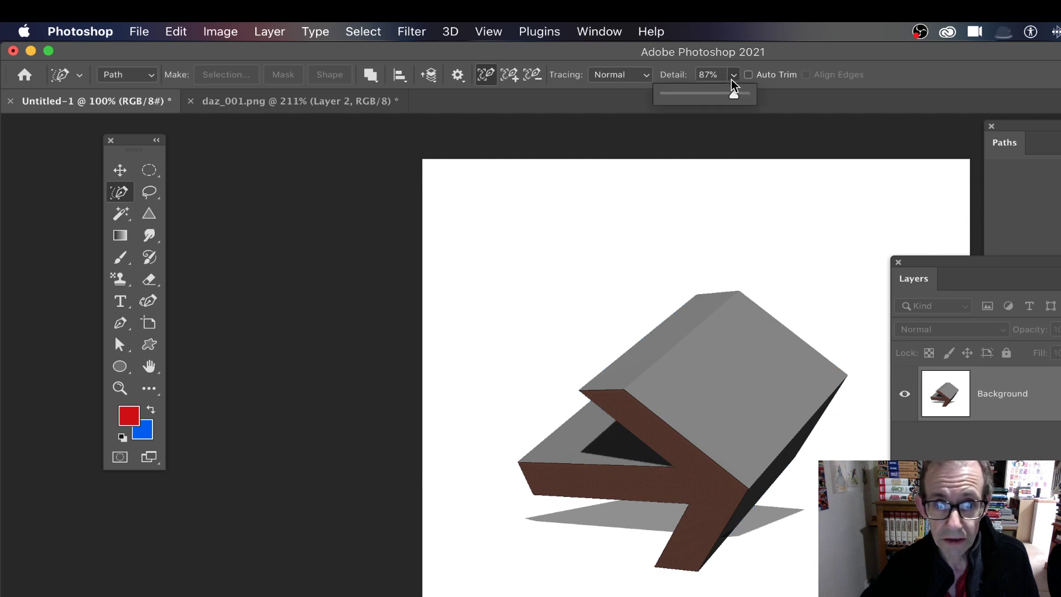
drag(737, 94, 732, 97)
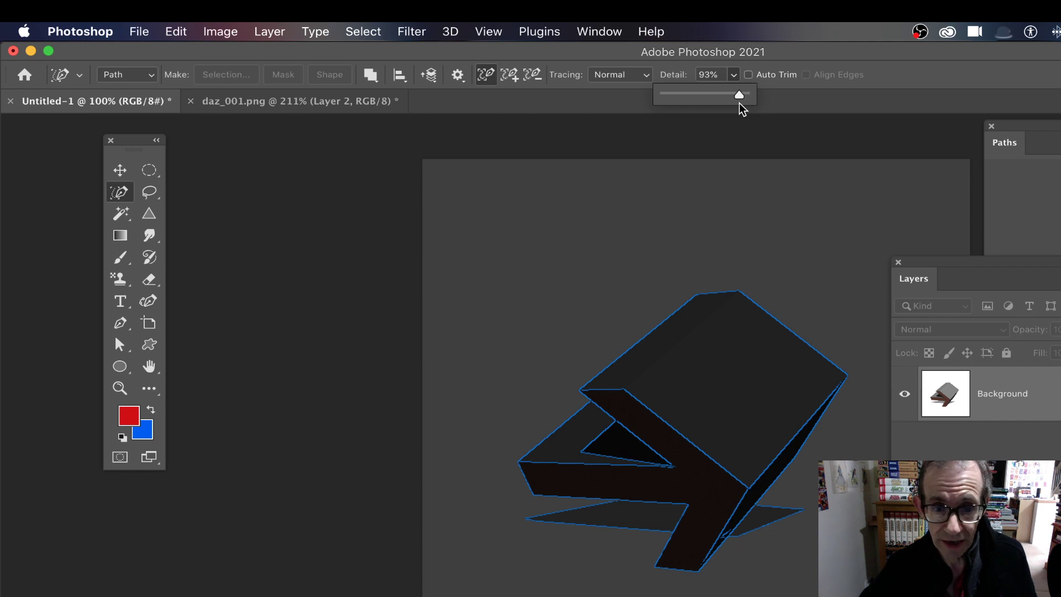
drag(739, 103, 746, 102)
key(Return)
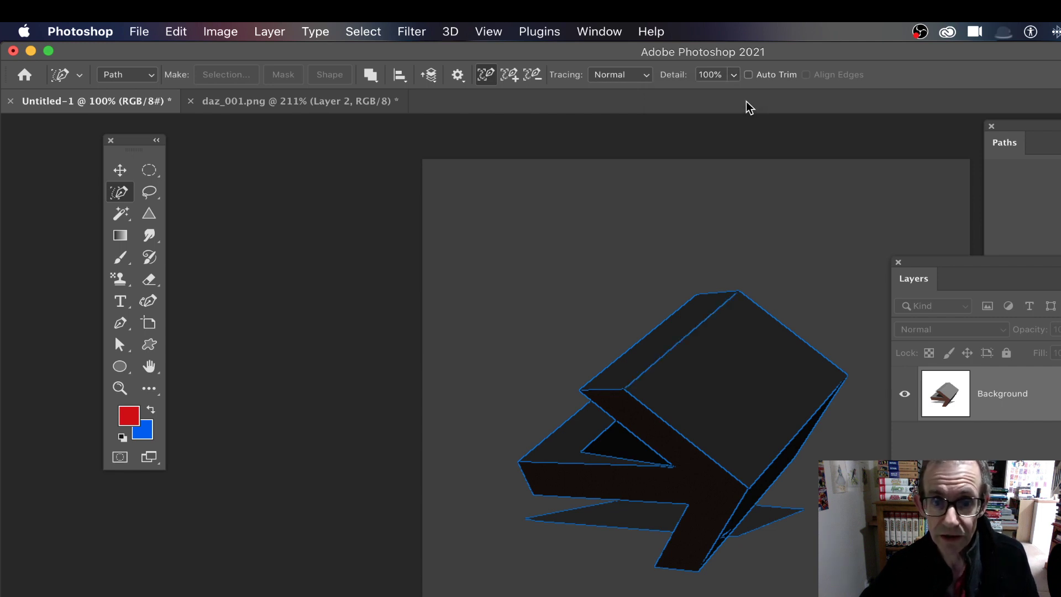
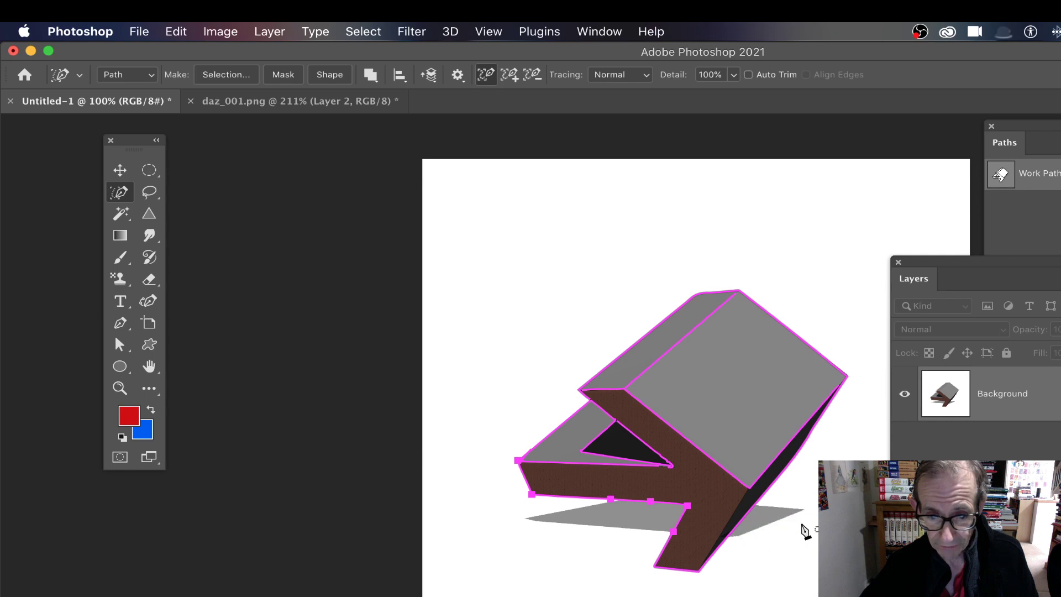
Trace the edges of the cast shadow on both sides of the arrow's base into the work path.
click(788, 517)
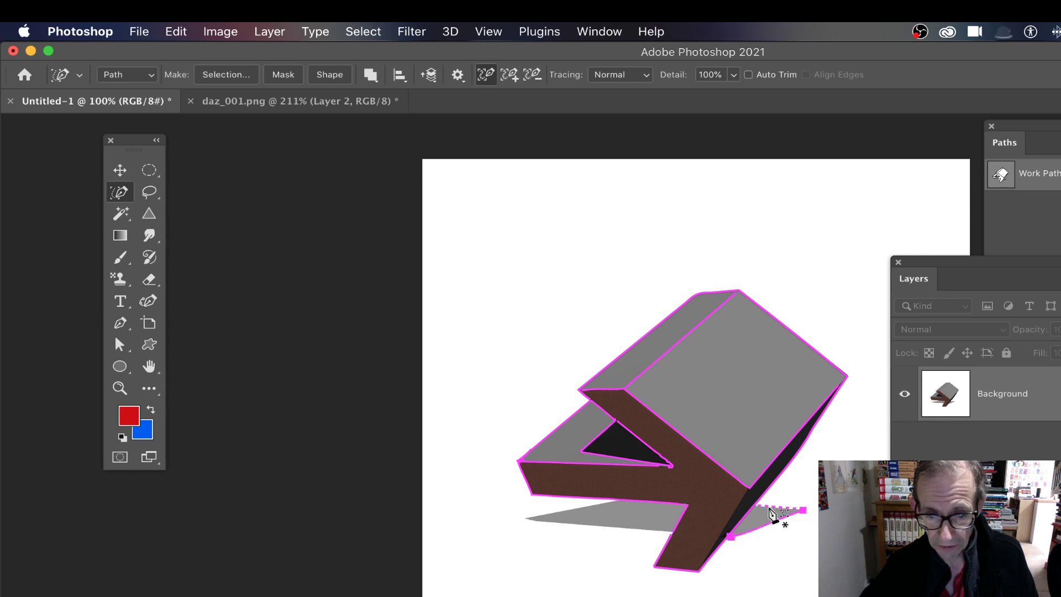
click(656, 535)
click(598, 506)
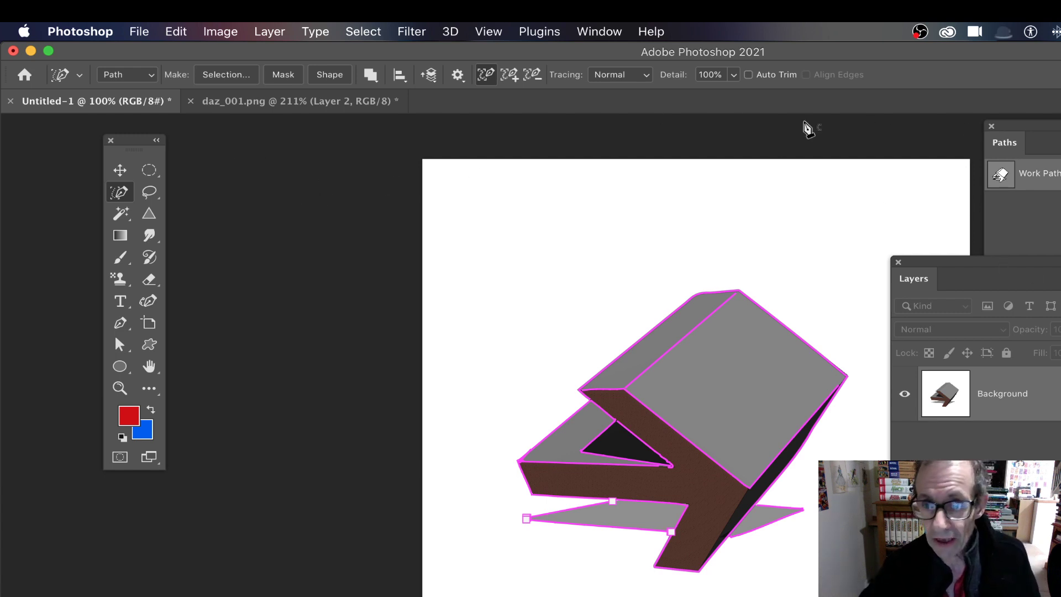
Add a new empty layer above the Background using the default settings.
click(269, 33)
mouse_move(304, 51)
click(545, 57)
click(634, 245)
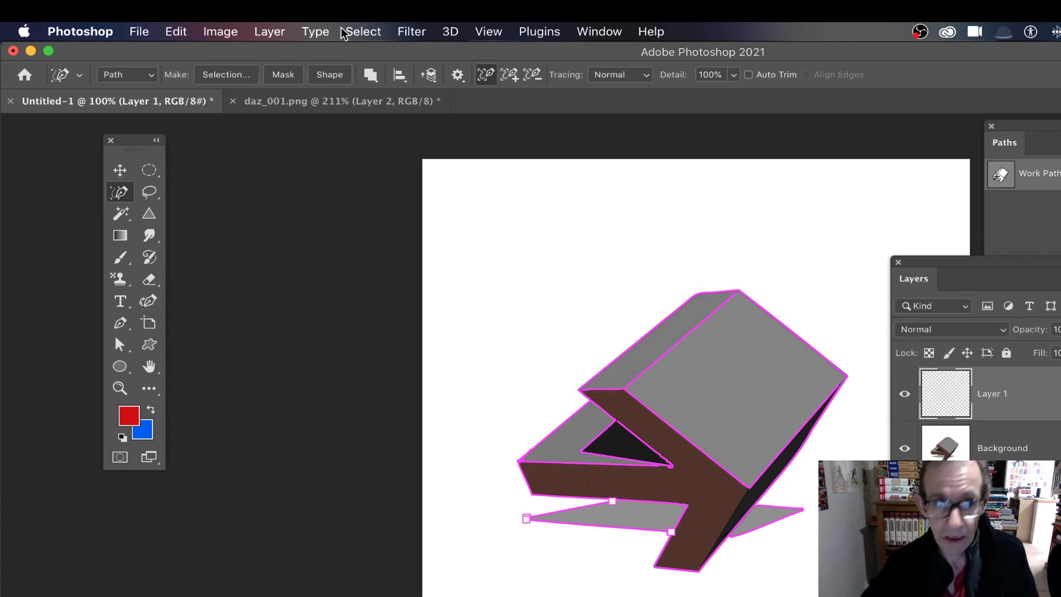
Activate the Brush tool and browse its presets, including the Legacy Brushes and DP Brushes folders.
click(128, 260)
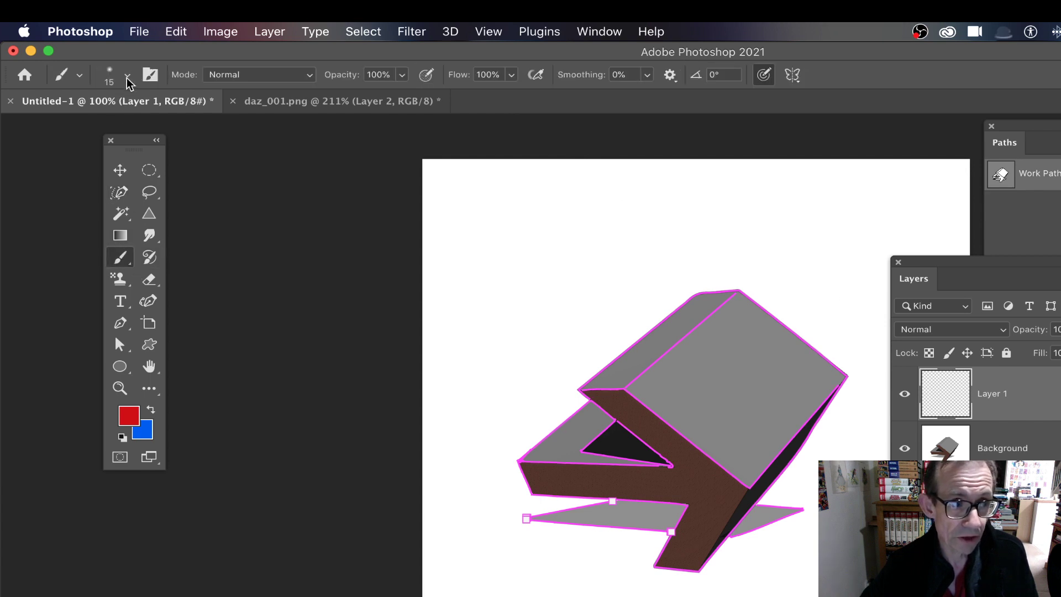
click(127, 79)
drag(215, 299, 220, 372)
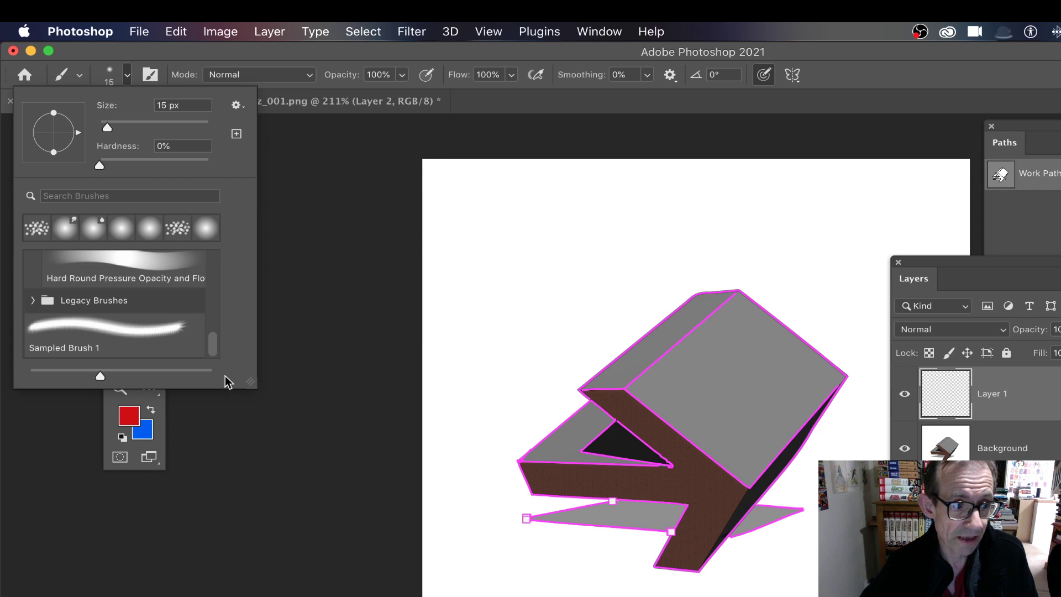
click(32, 300)
drag(212, 301, 215, 314)
scroll(216, 314, down, 1)
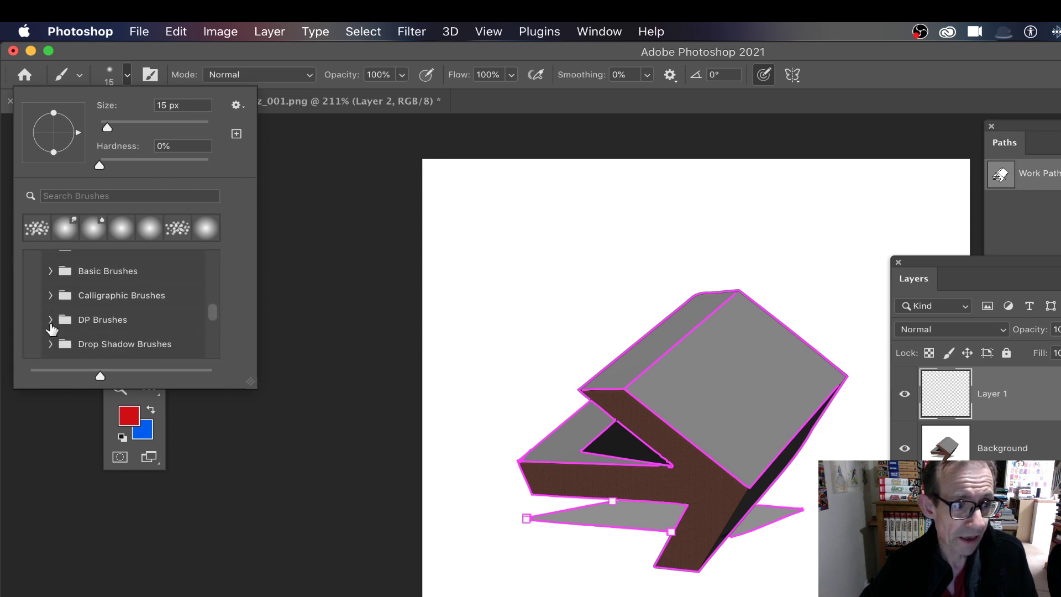
click(51, 321)
drag(215, 300, 218, 270)
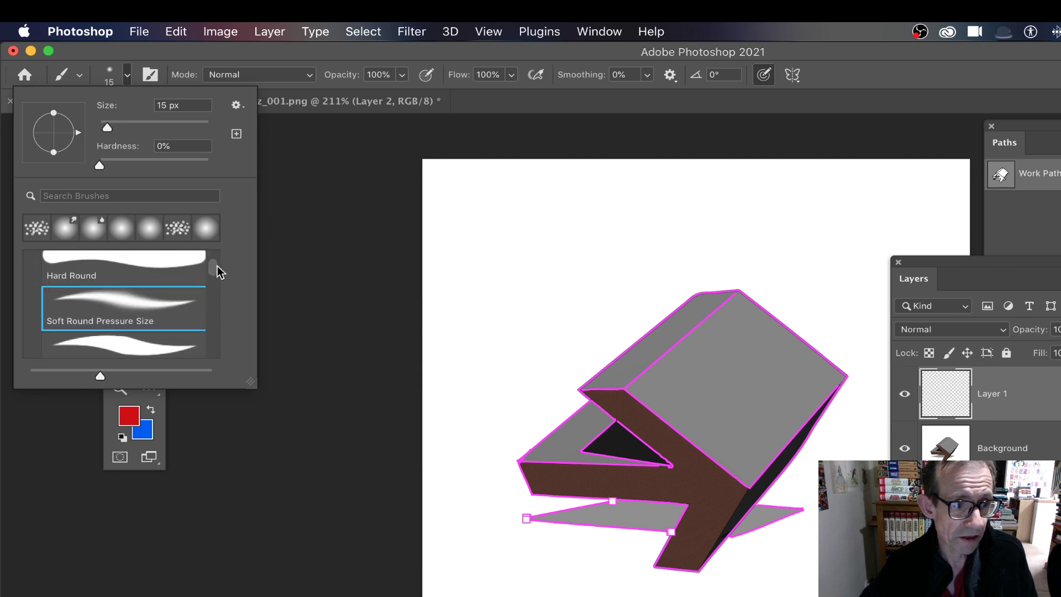
click(371, 57)
Set the foreground color to black (000000).
click(129, 415)
drag(424, 409, 426, 434)
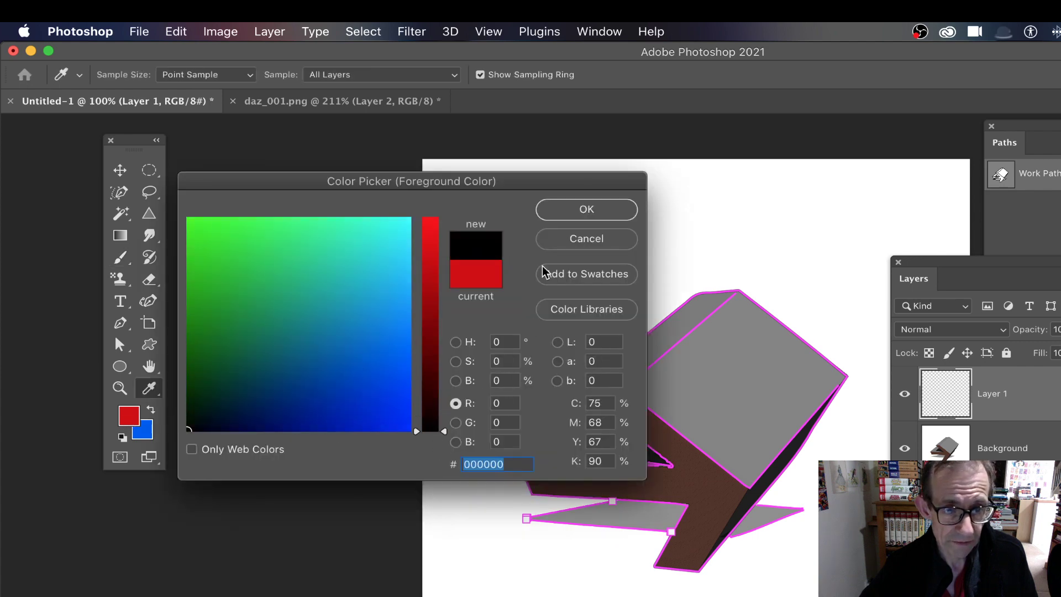
click(581, 213)
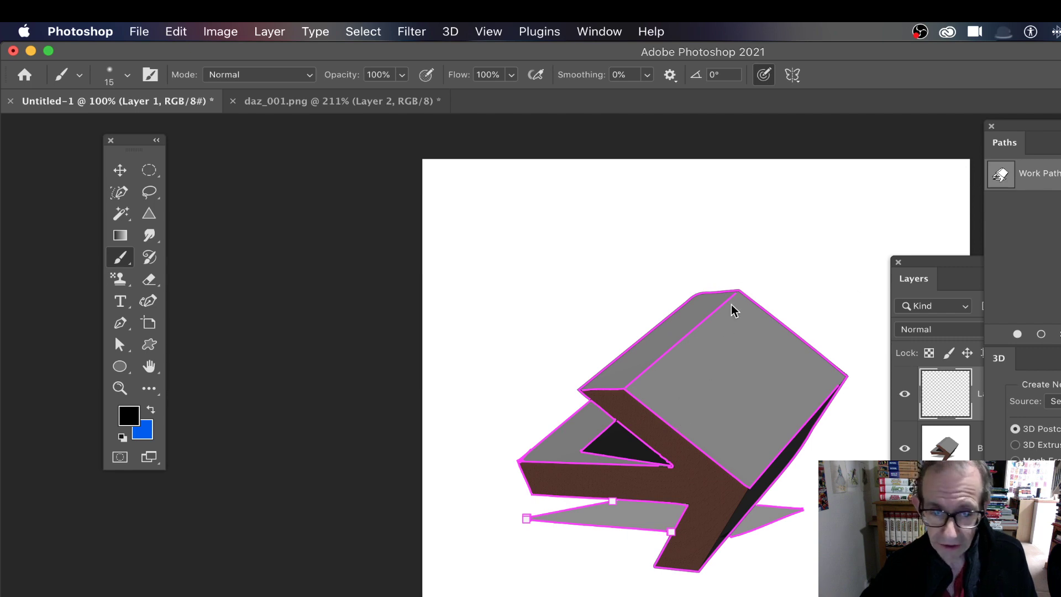
Select all the traced arrow and shadow paths and stroke them on Layer 1 with the Brush and Simulate Pressure enabled.
click(122, 346)
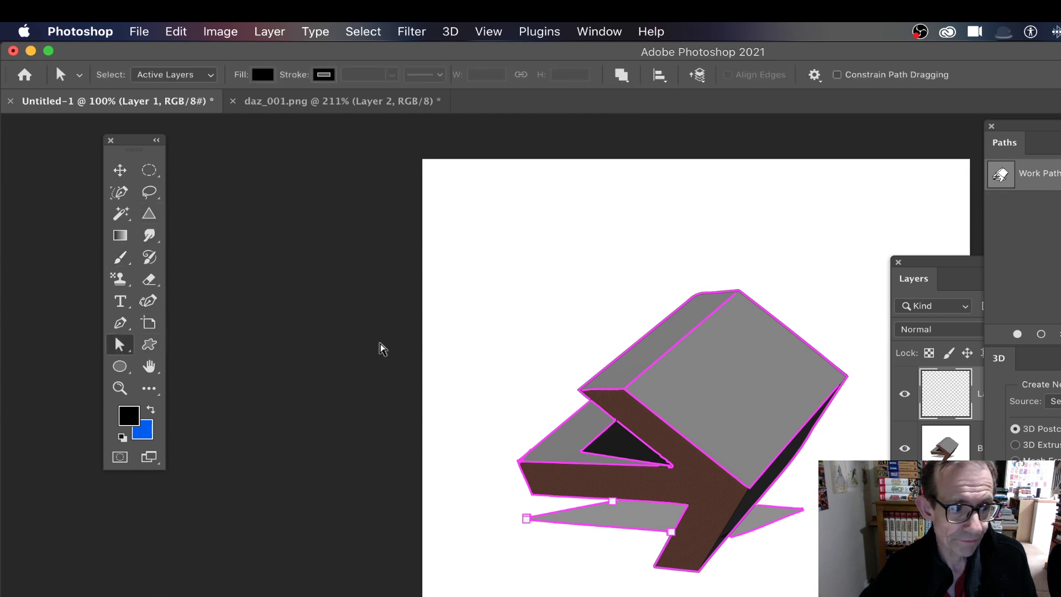
drag(457, 246, 901, 594)
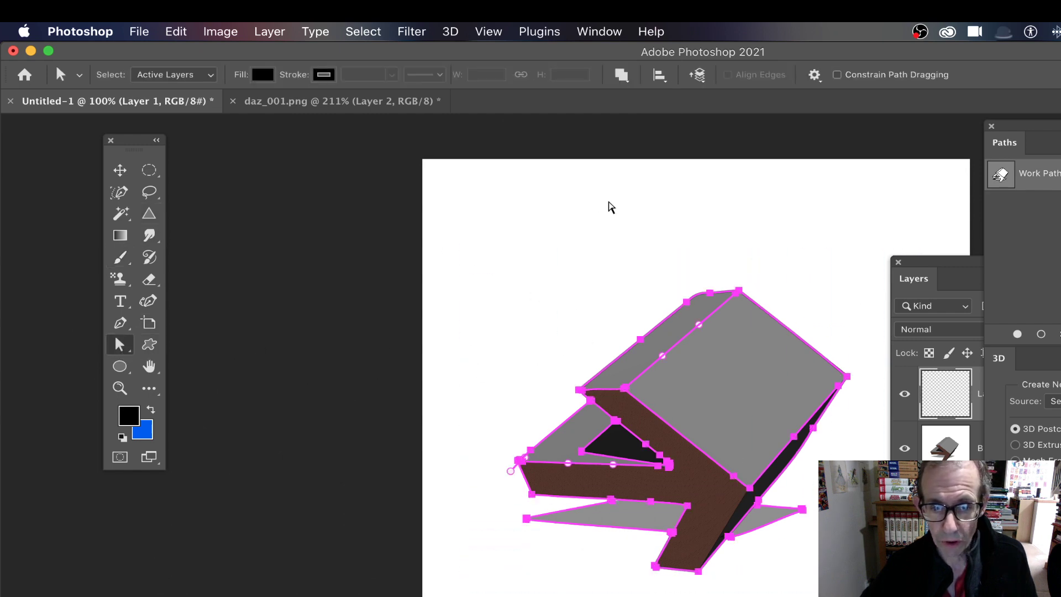
drag(1026, 145, 959, 213)
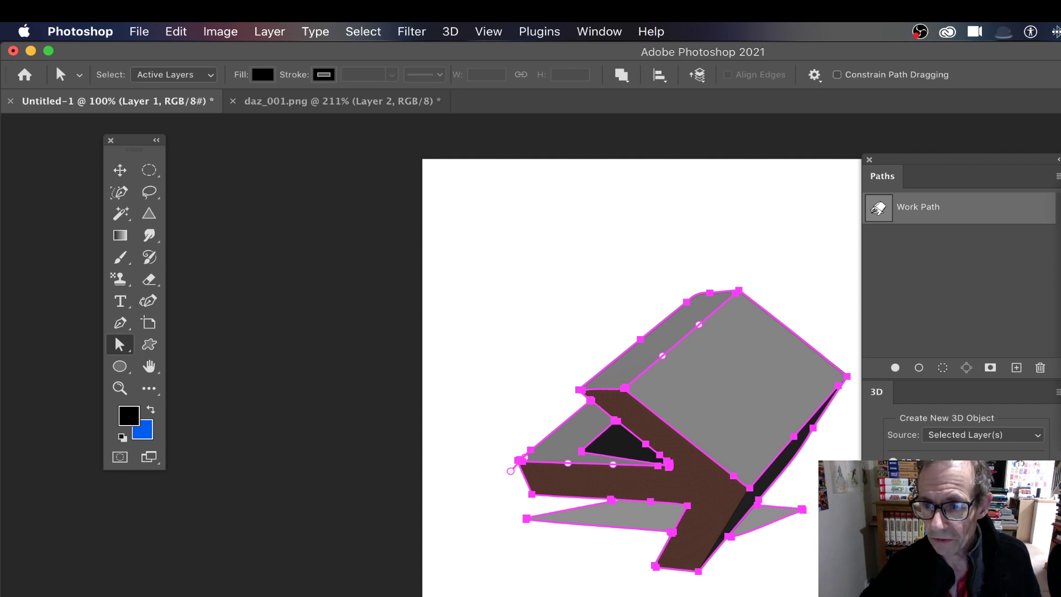
click(1059, 176)
click(1058, 293)
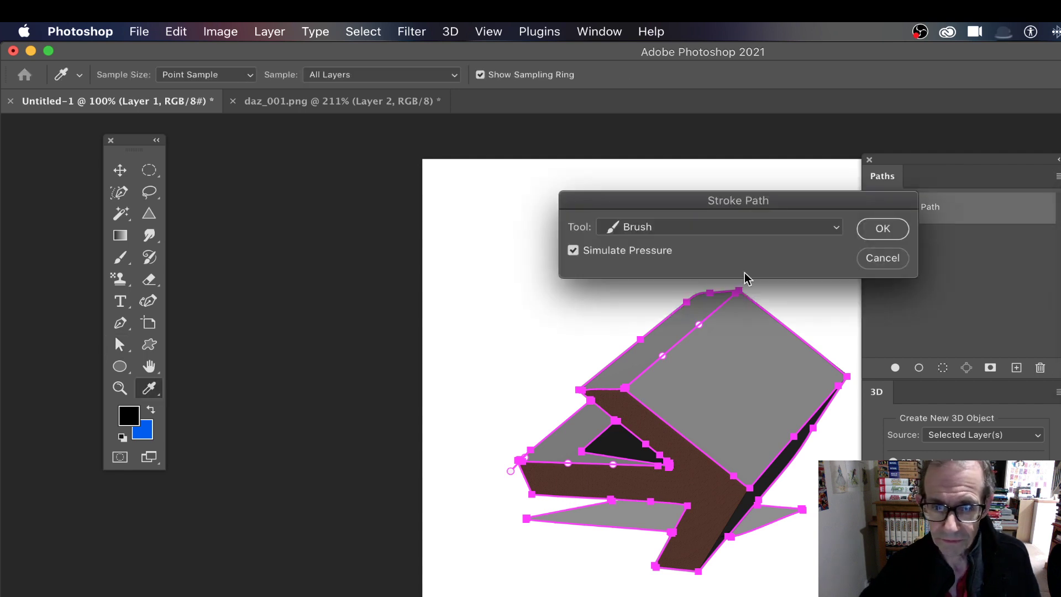
click(649, 235)
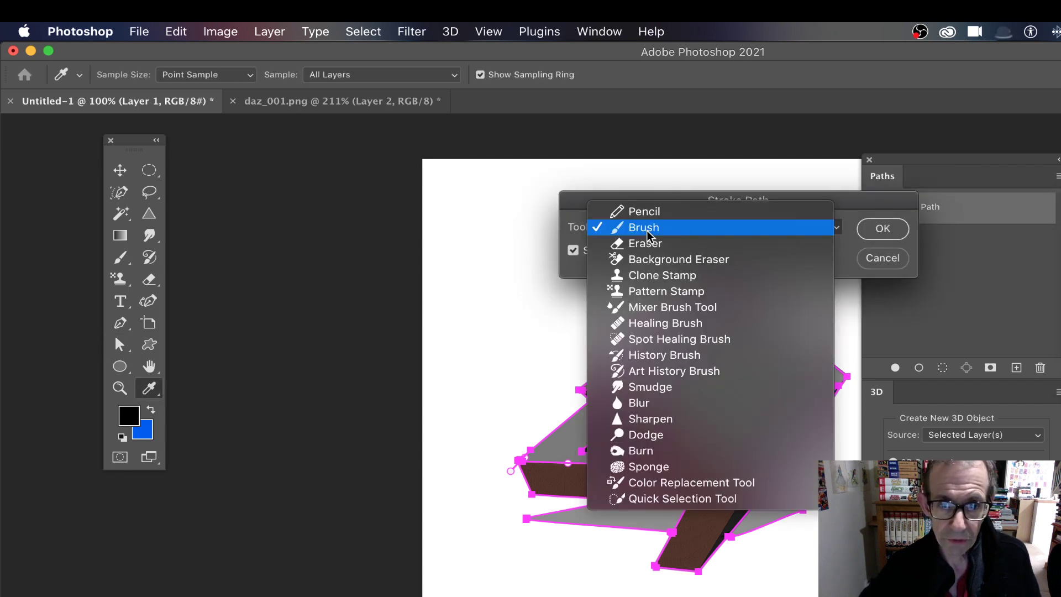
click(690, 200)
click(884, 228)
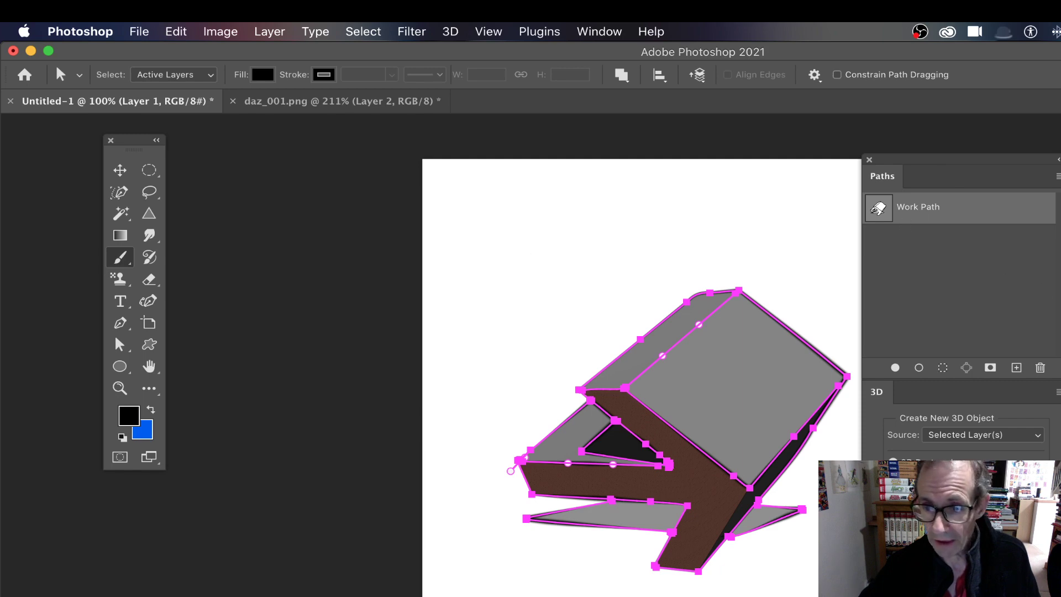
Hide the Background layer and deselect the work path to view the brushed outline on its own.
key(F7)
click(905, 450)
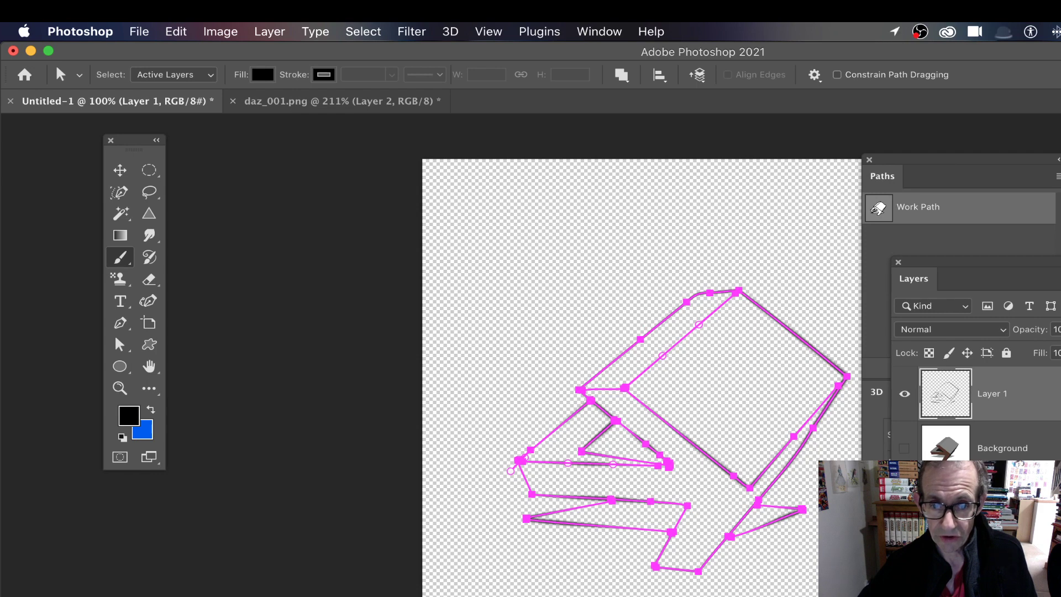
click(896, 243)
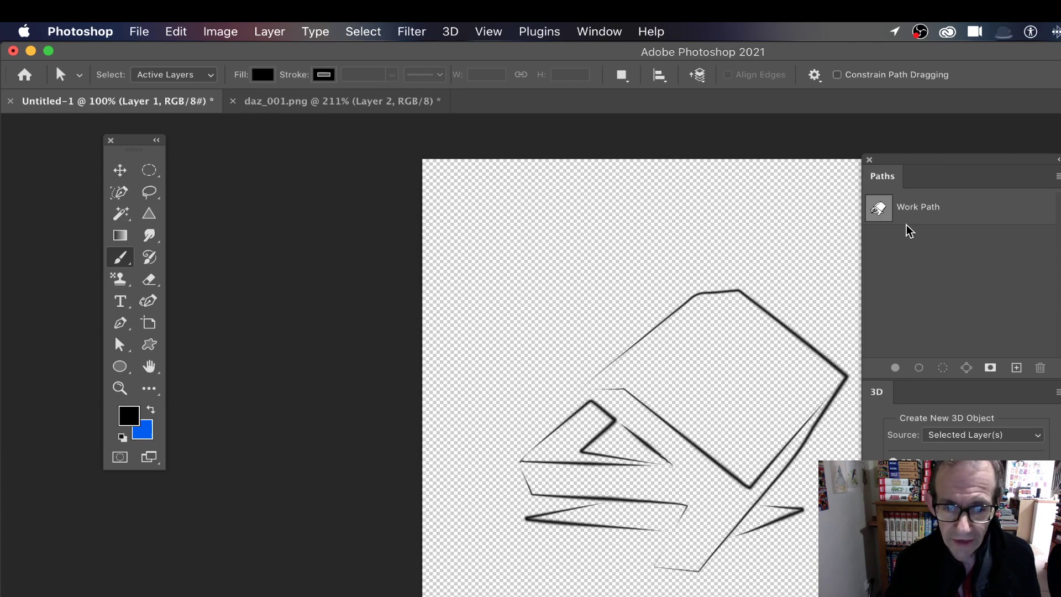
Reactivate the work path and select all of its arrow and shadow path components.
click(913, 220)
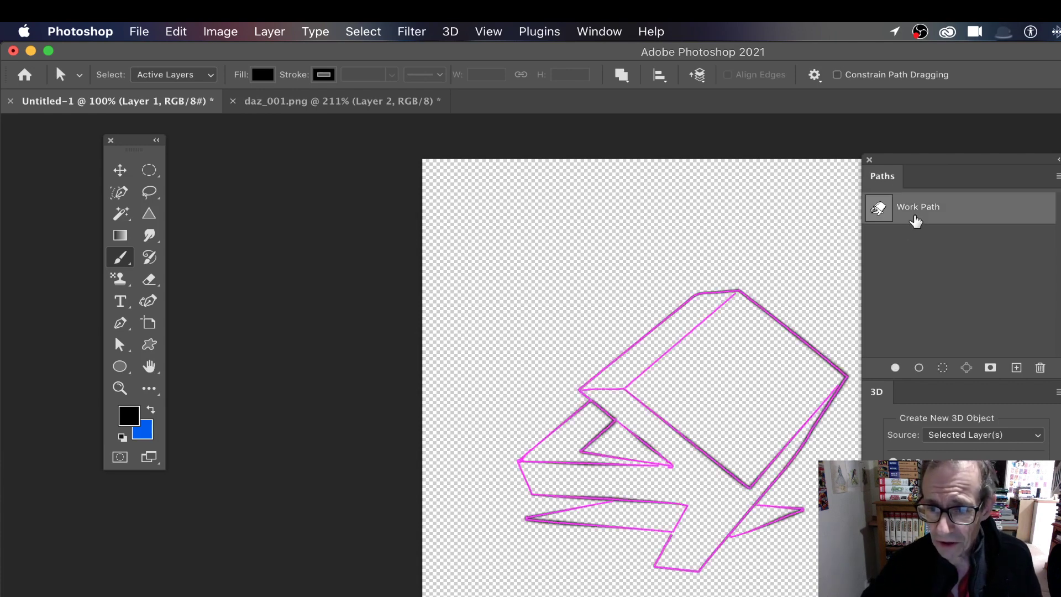
click(121, 346)
drag(495, 258, 826, 580)
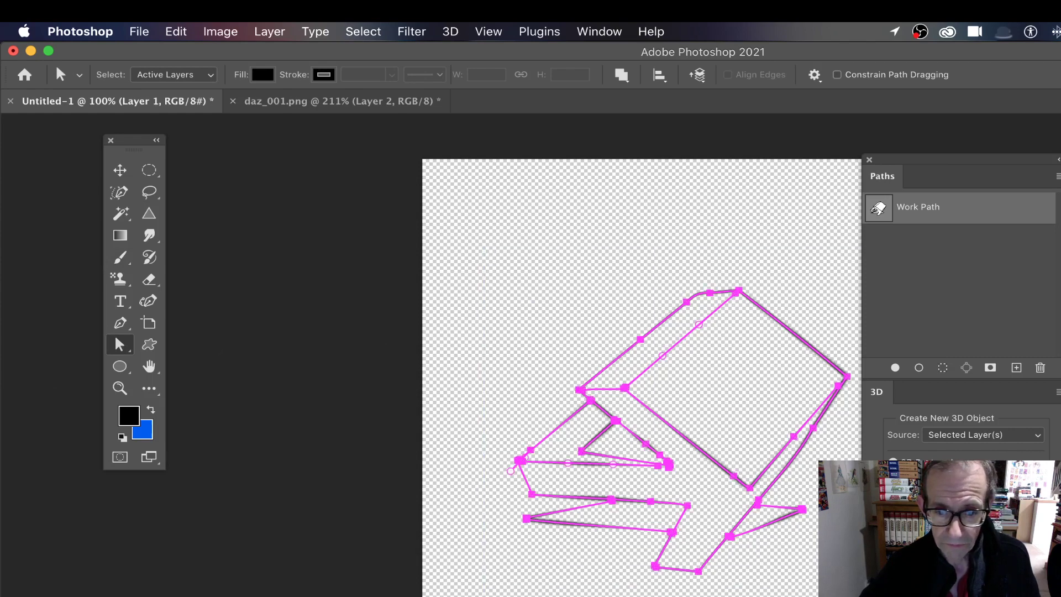
Convert the Background into the regular layer Layer 0 and make it visible again.
key(F7)
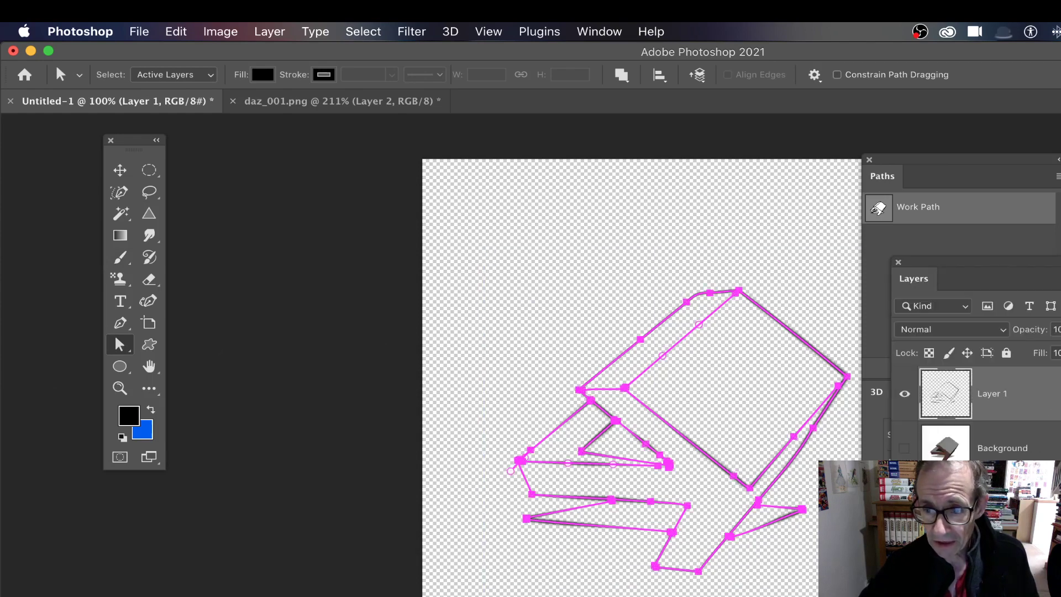
click(953, 457)
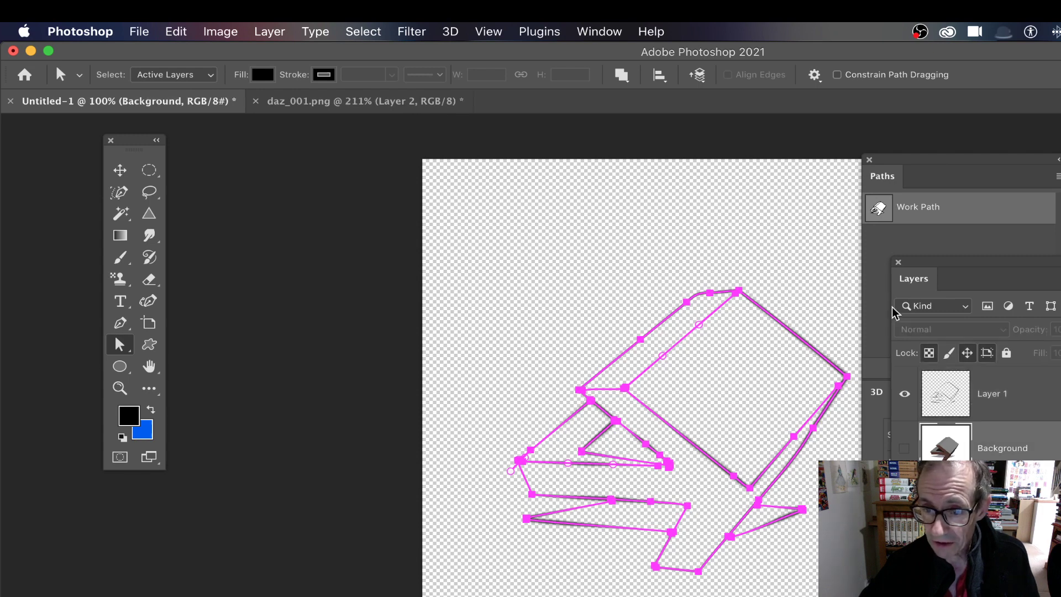
key(F7)
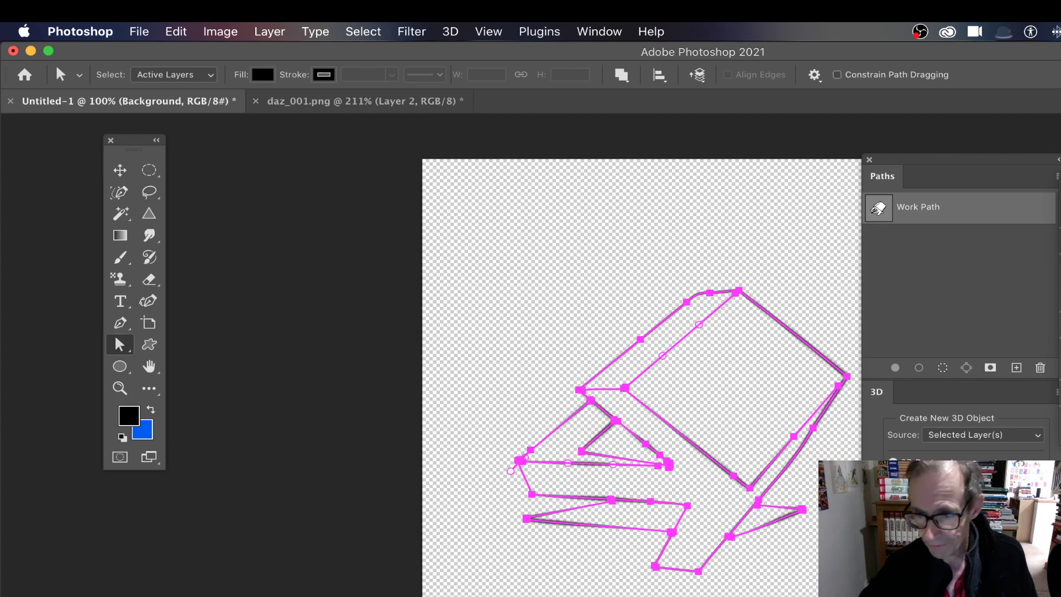
drag(943, 167, 867, 167)
key(F7)
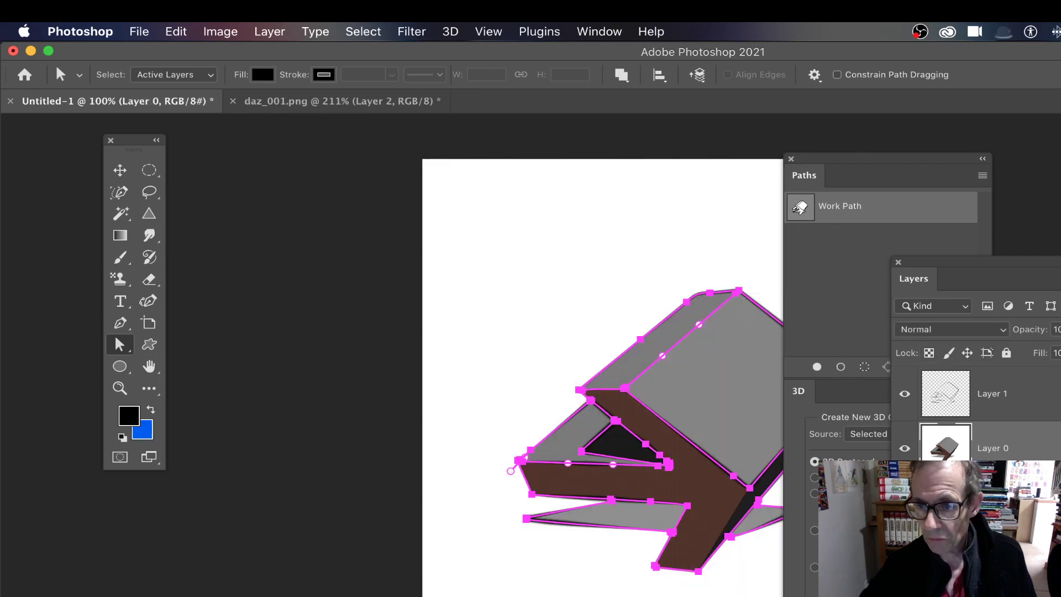
Stroke the selected arrow and shadow paths on Layer 0 with the Brush and Simulate Pressure enabled.
click(882, 160)
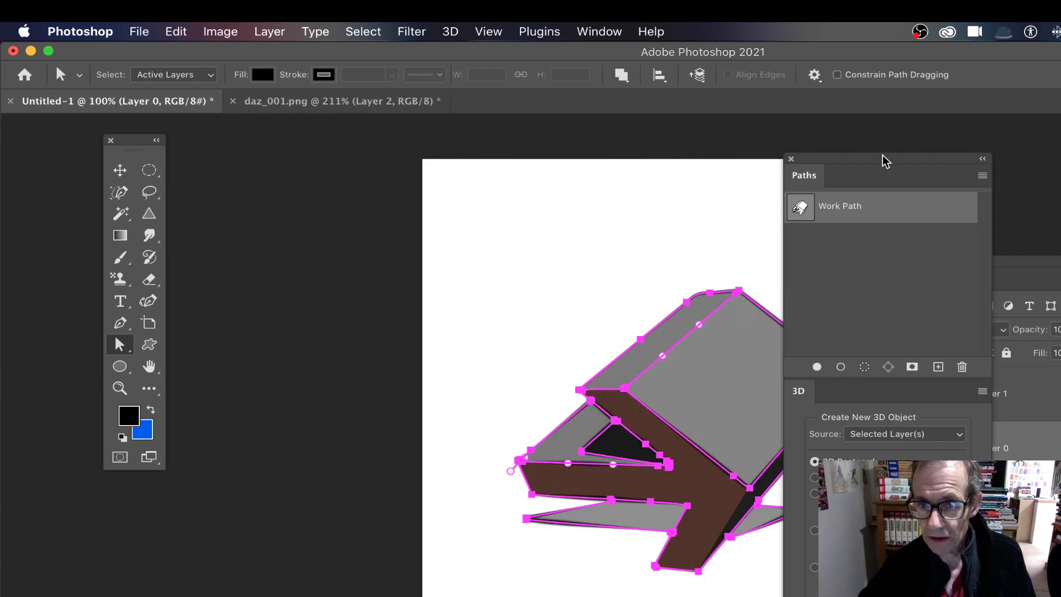
click(983, 176)
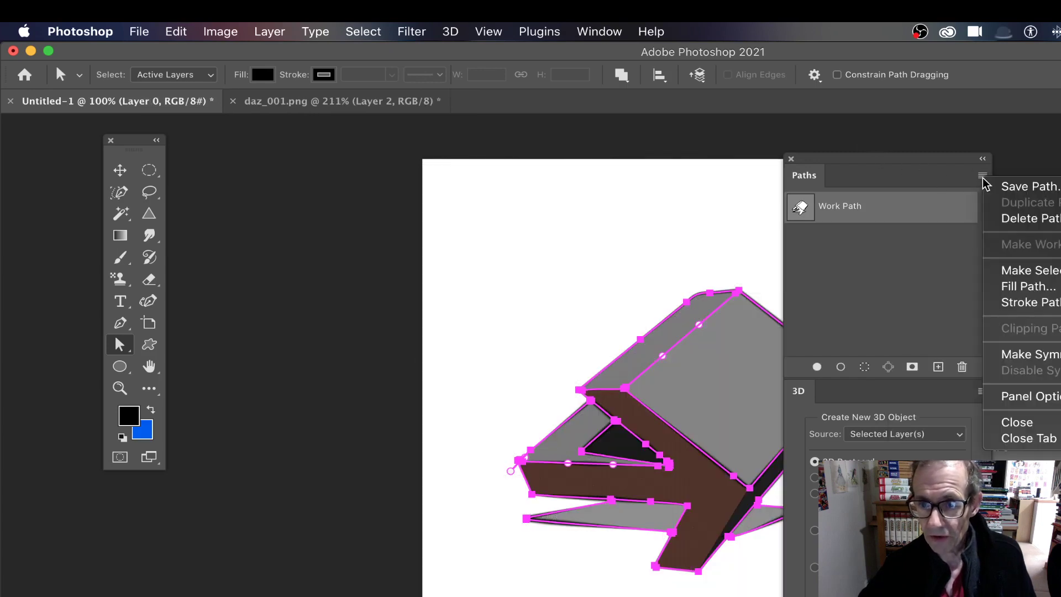
click(1043, 303)
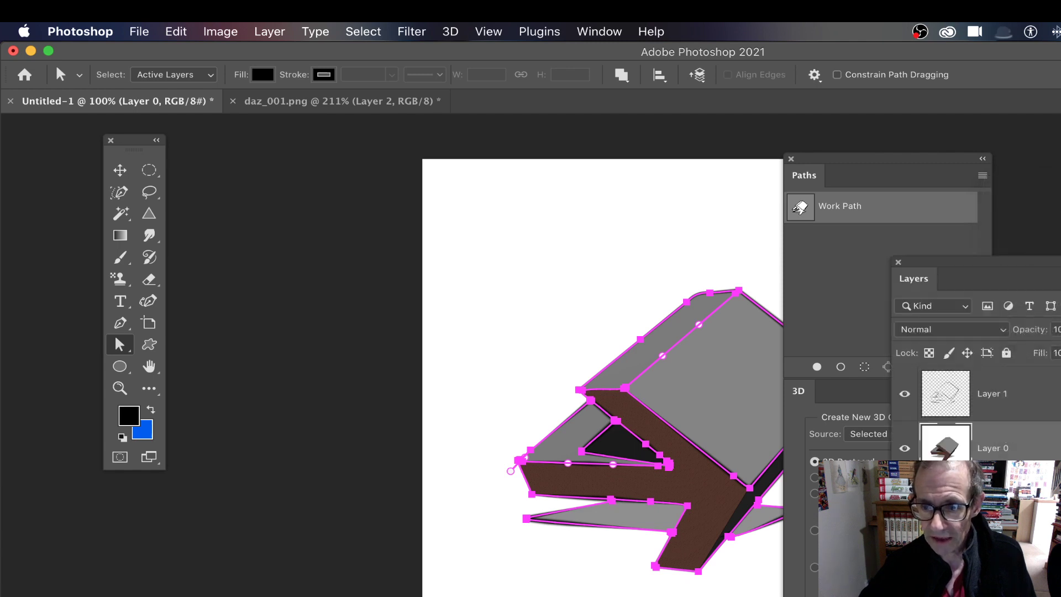
click(993, 448)
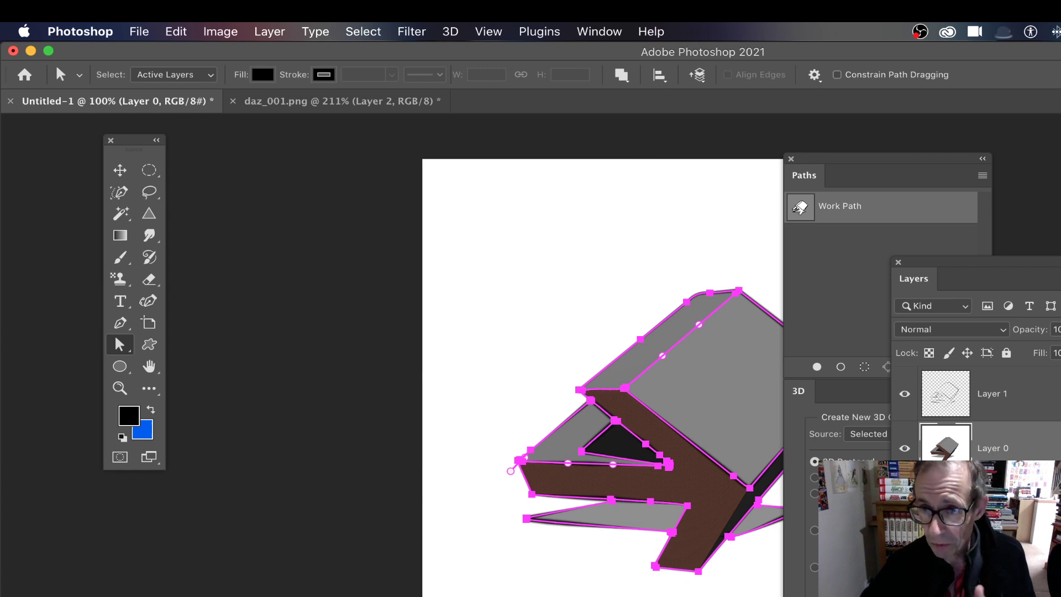
click(983, 176)
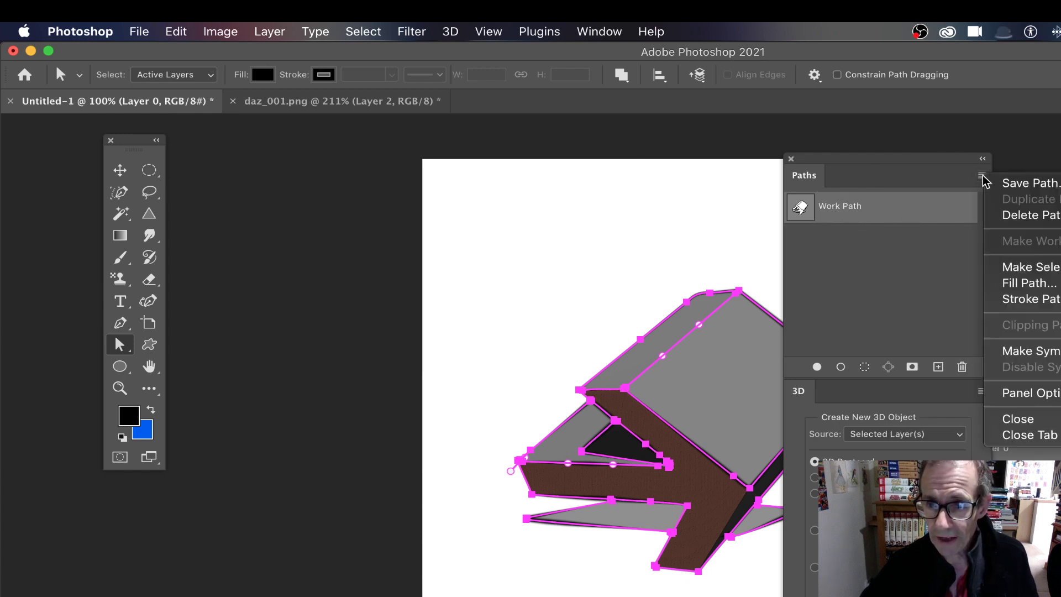
click(1050, 308)
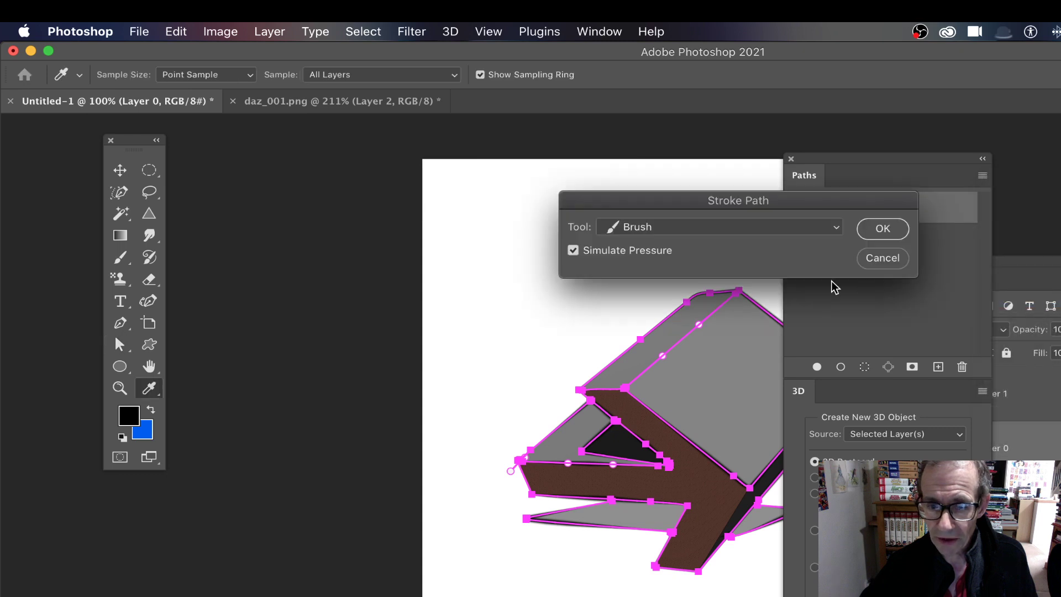
click(893, 230)
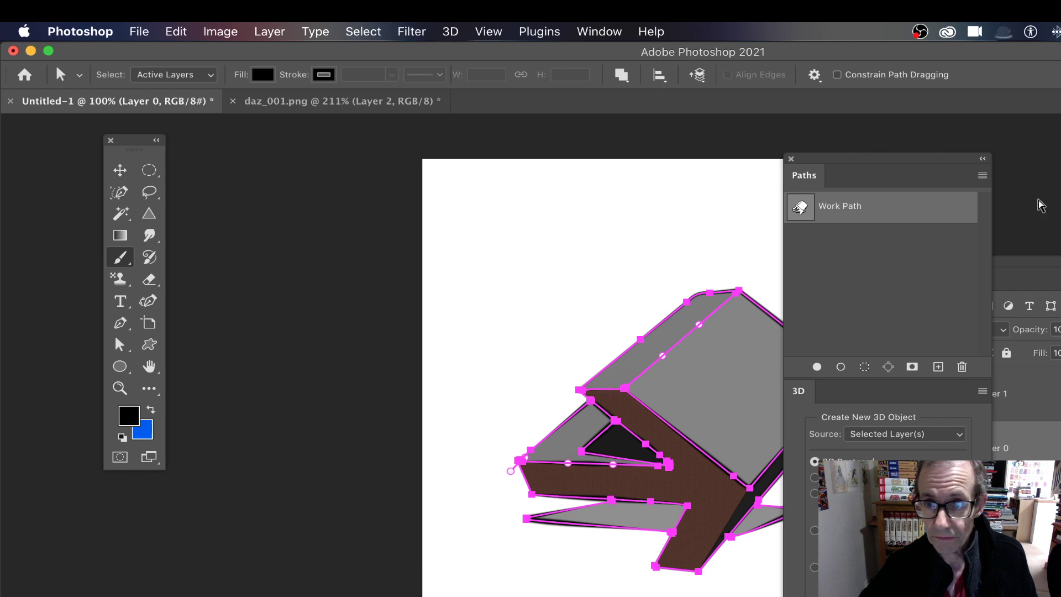
Stroke the same paths on Layer 0 with the Smudge tool and Simulate Pressure enabled, and deselect the work path to expose the artwork.
click(982, 175)
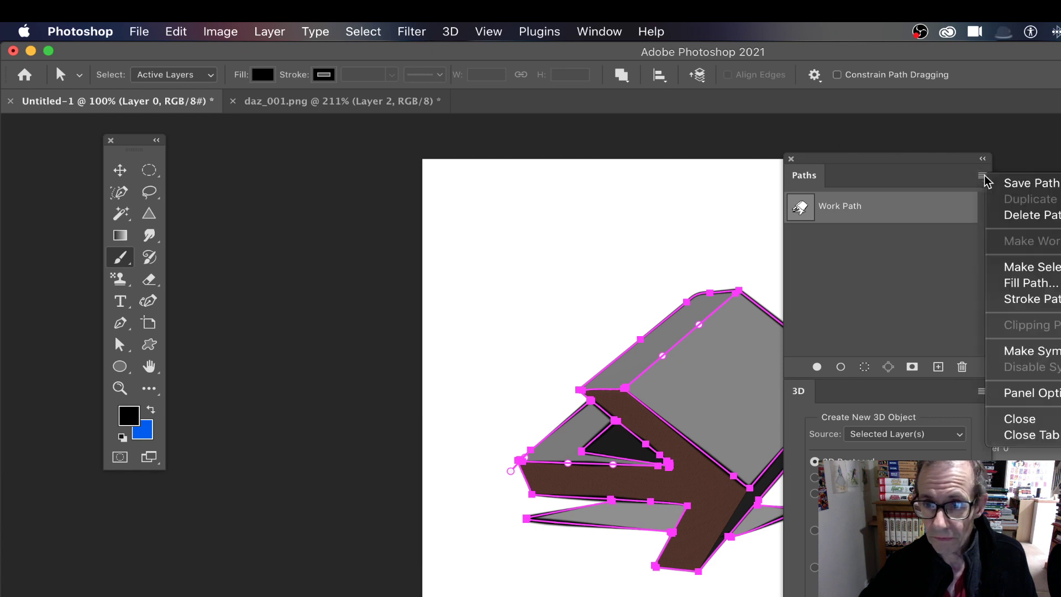
click(1050, 302)
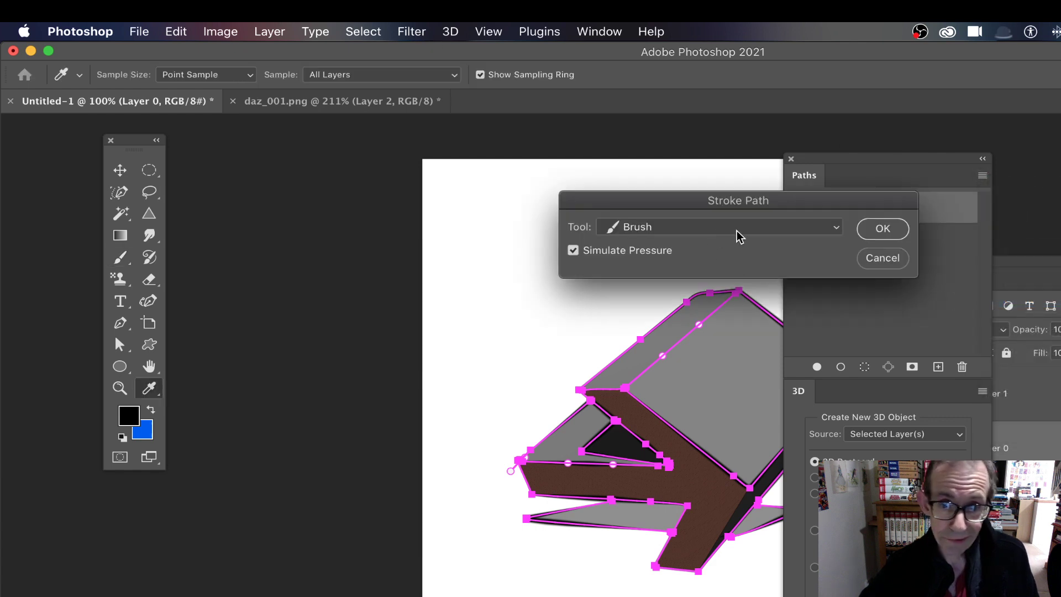
click(738, 232)
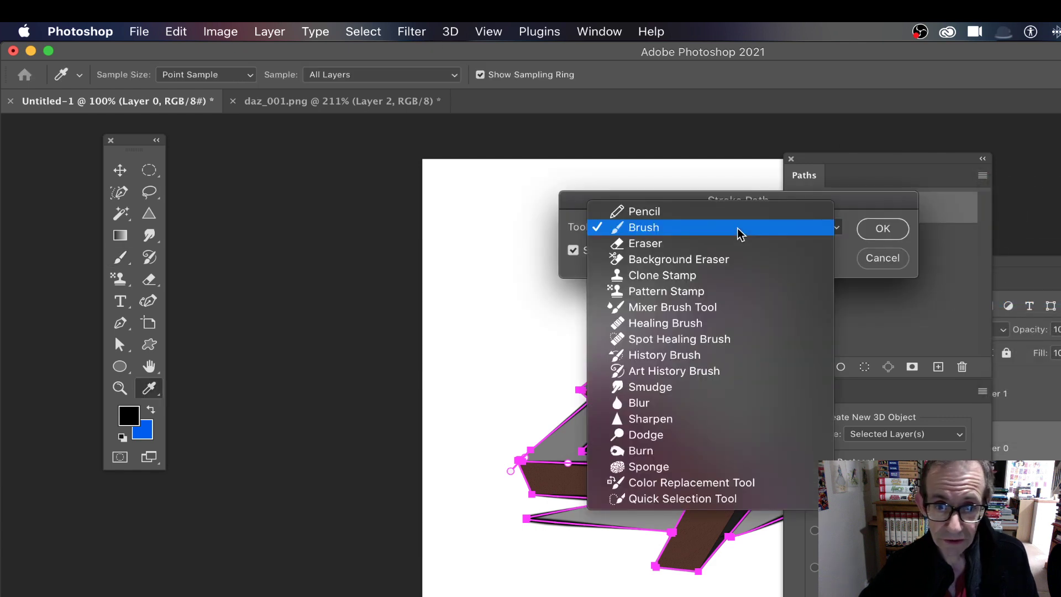
click(654, 387)
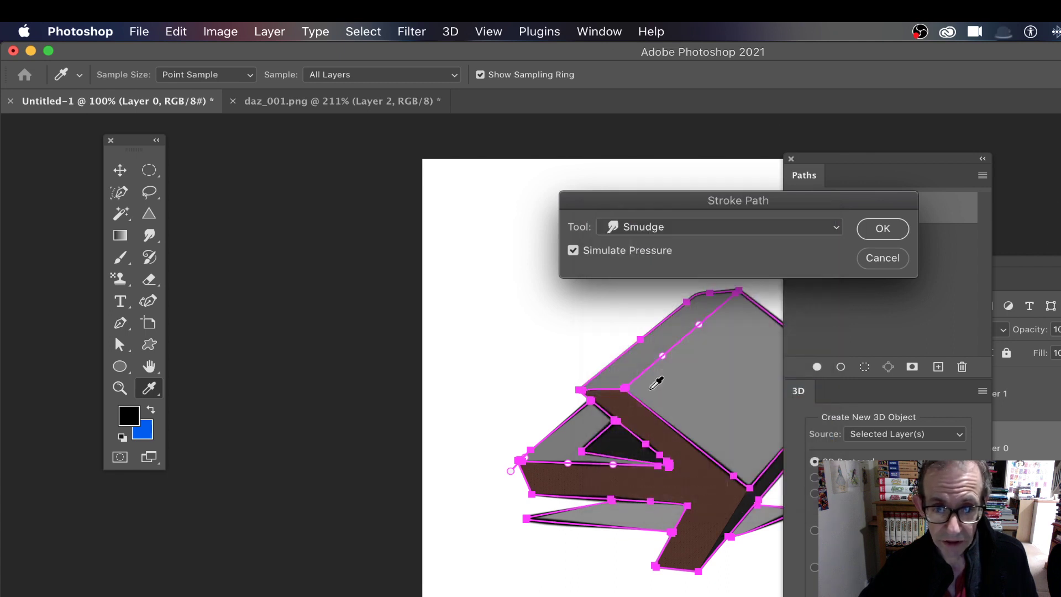
click(883, 229)
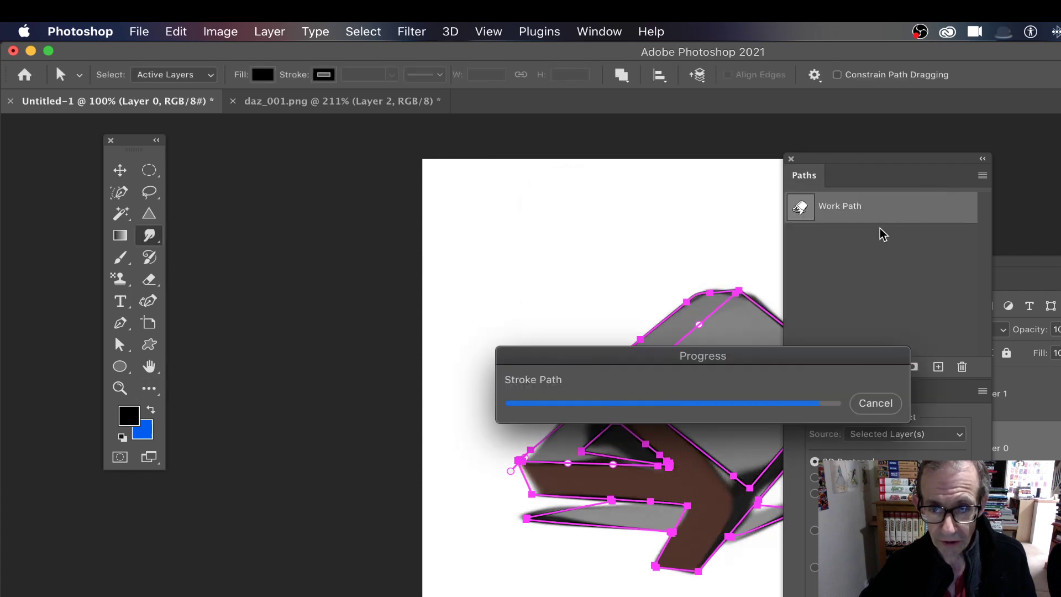
drag(853, 161, 996, 162)
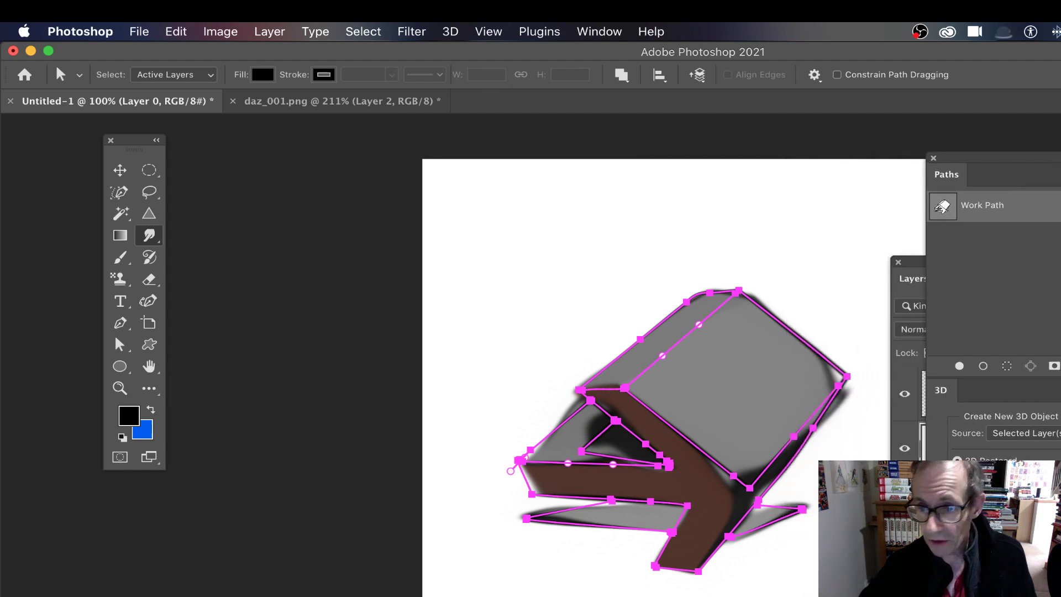
click(1024, 270)
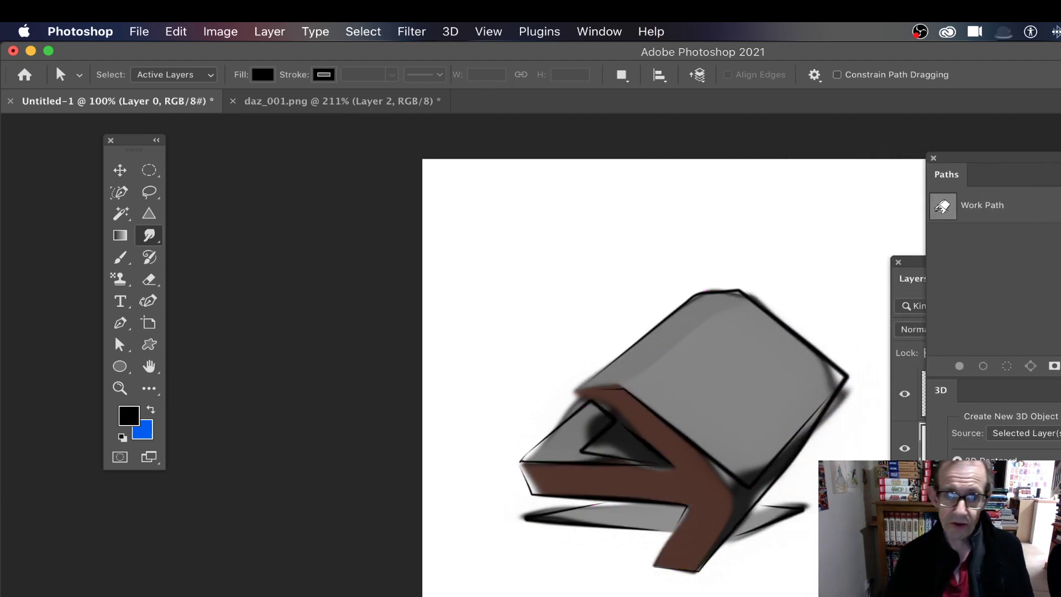